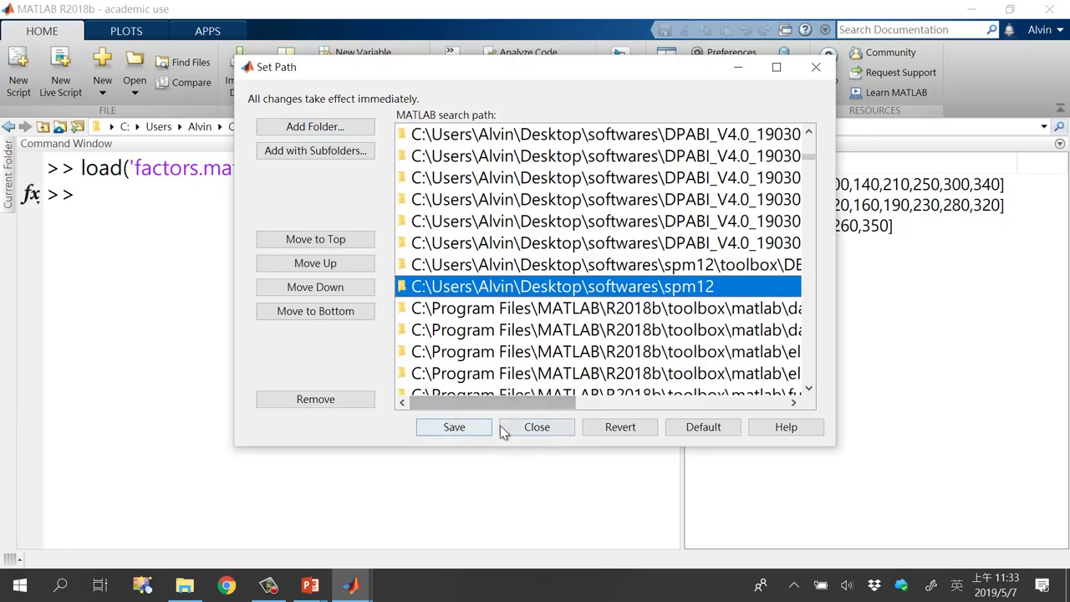
Step: Close the search path settings and launch SPM12 for fMRI with the command "spm fmri"
click(815, 66)
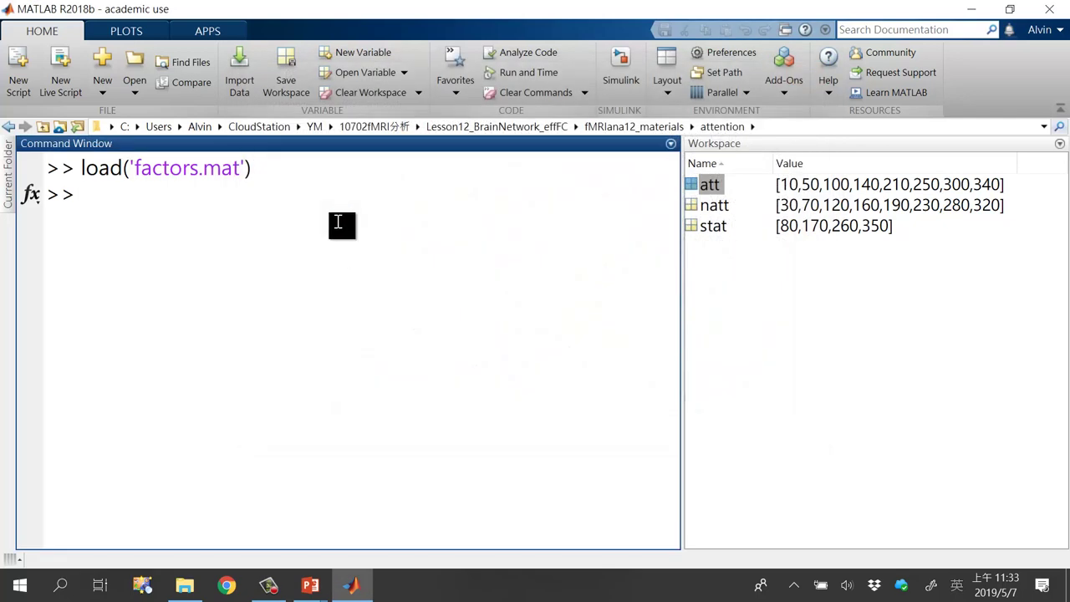
text(spm fmri)
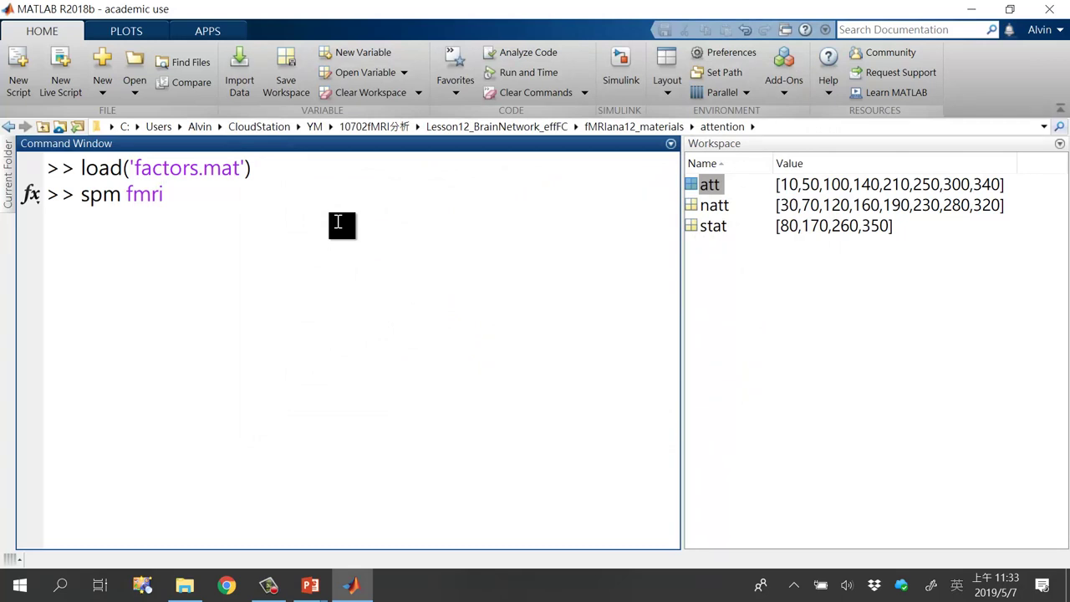
key(Return)
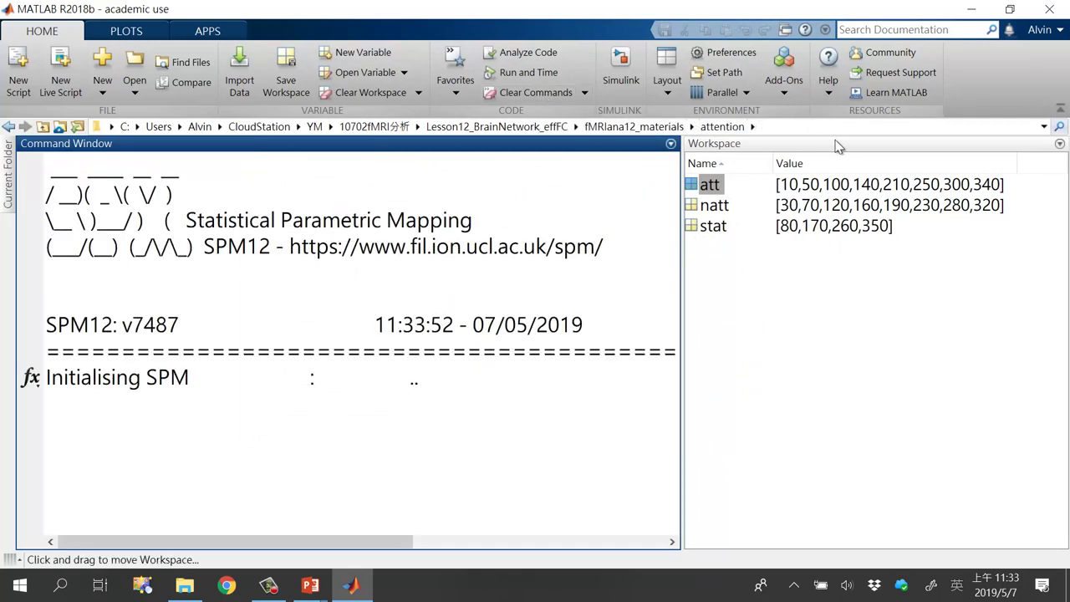
click(792, 126)
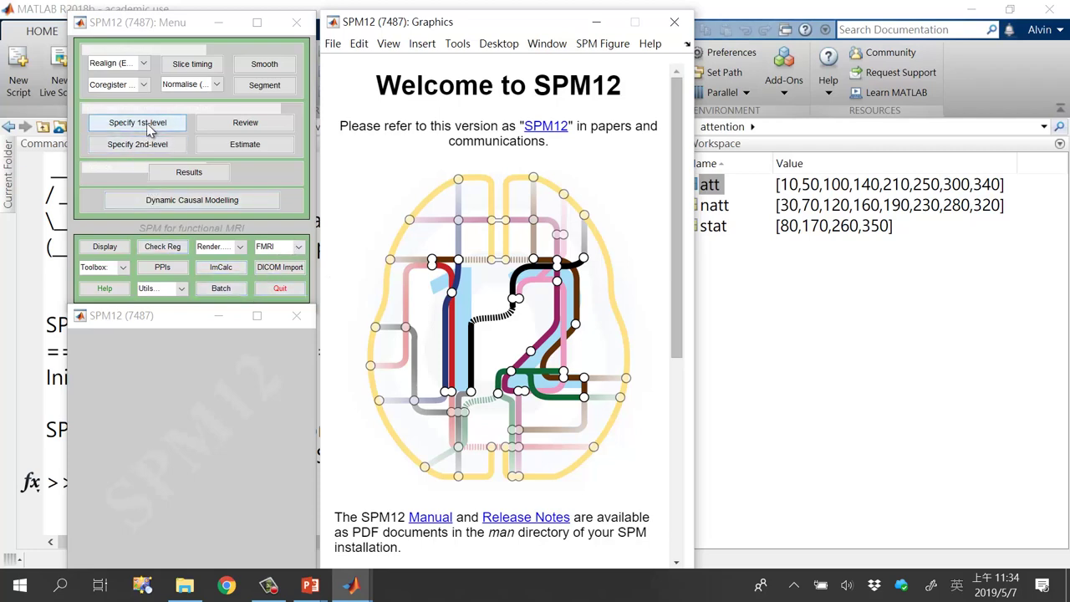
Step: Open a first-level fMRI model specification and look through its parameters
click(174, 123)
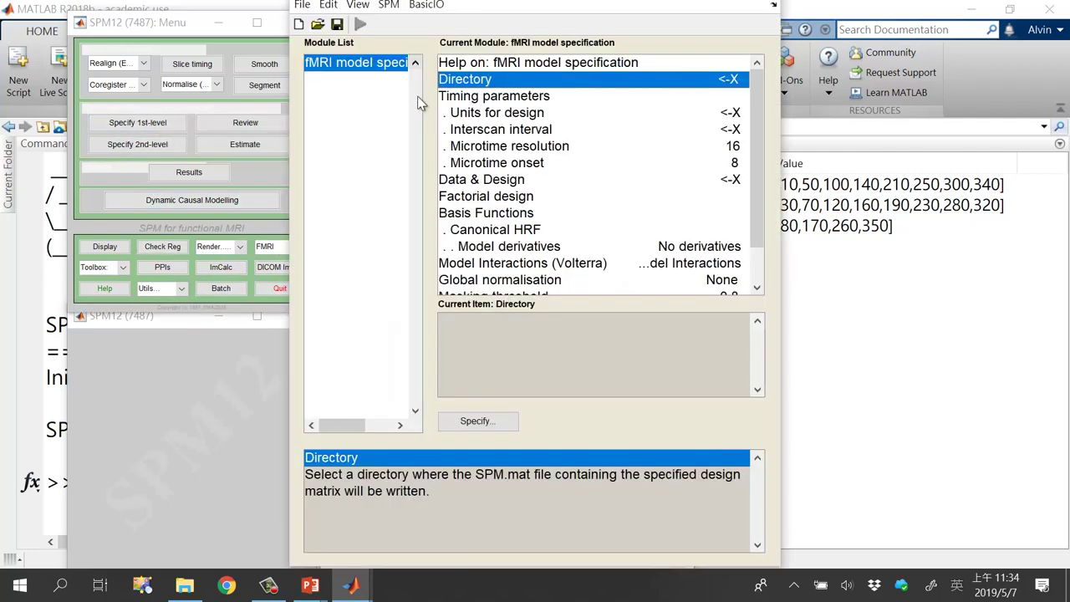
scroll(751, 167, down, 3)
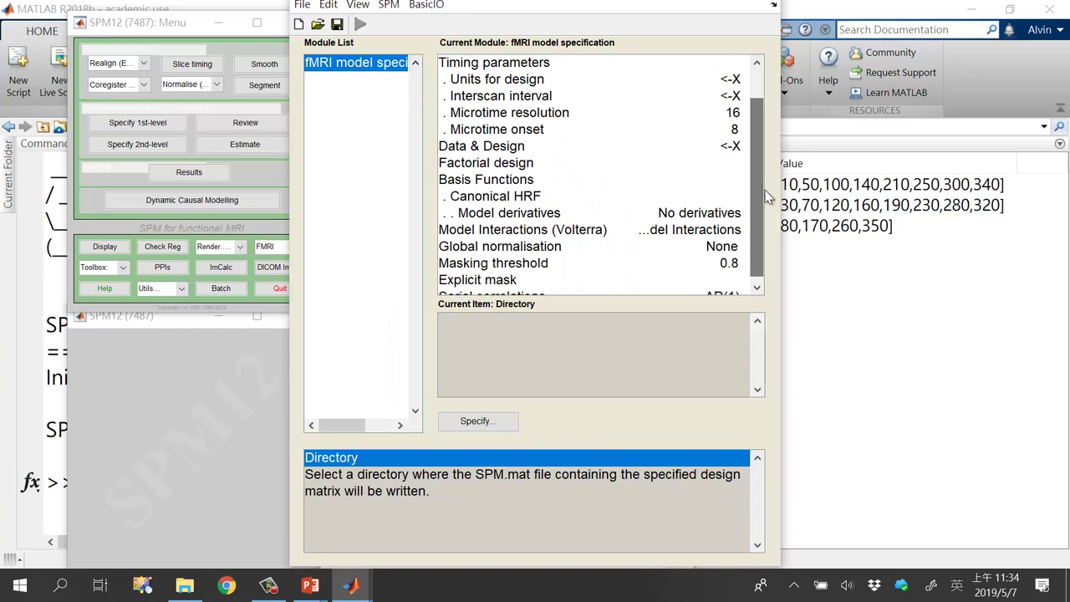
scroll(756, 207, up, 3)
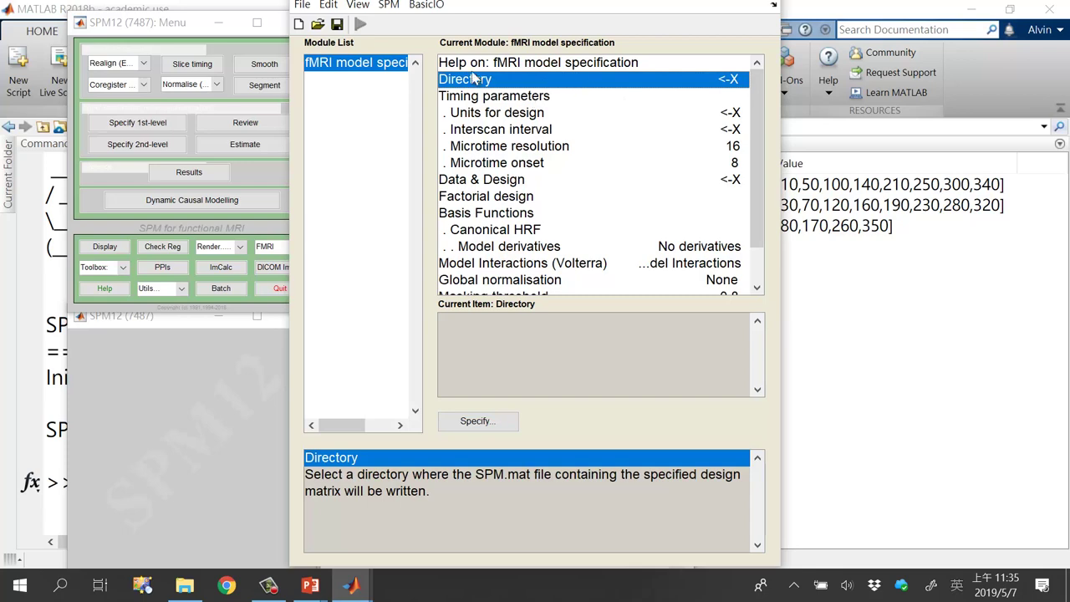
Step: Switch to File Explorer and examine the contents of the GLM folder inside the attention folder
click(184, 585)
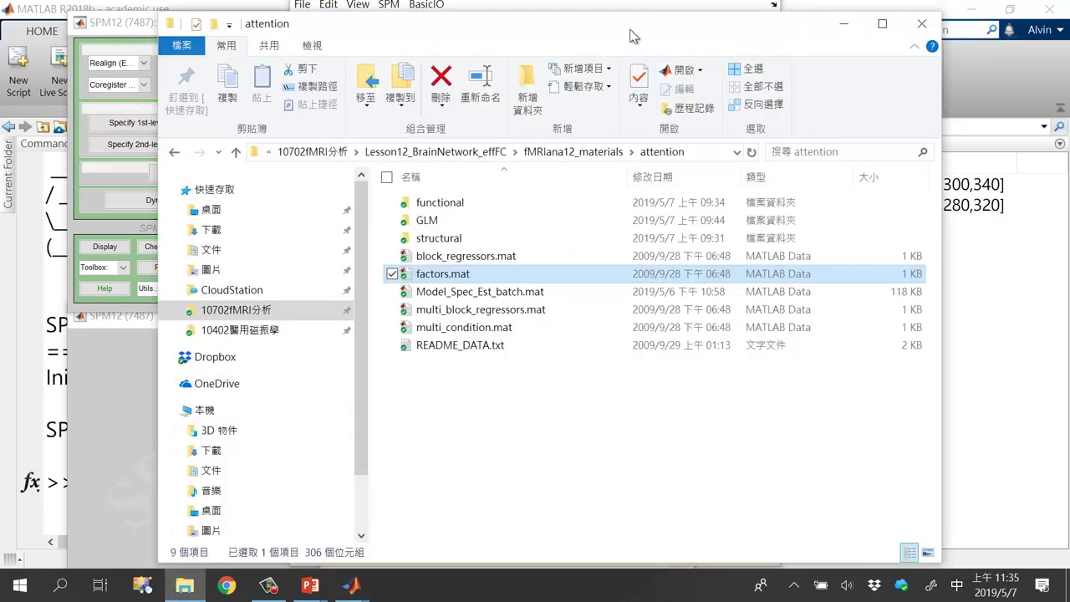
drag(631, 36, 734, 139)
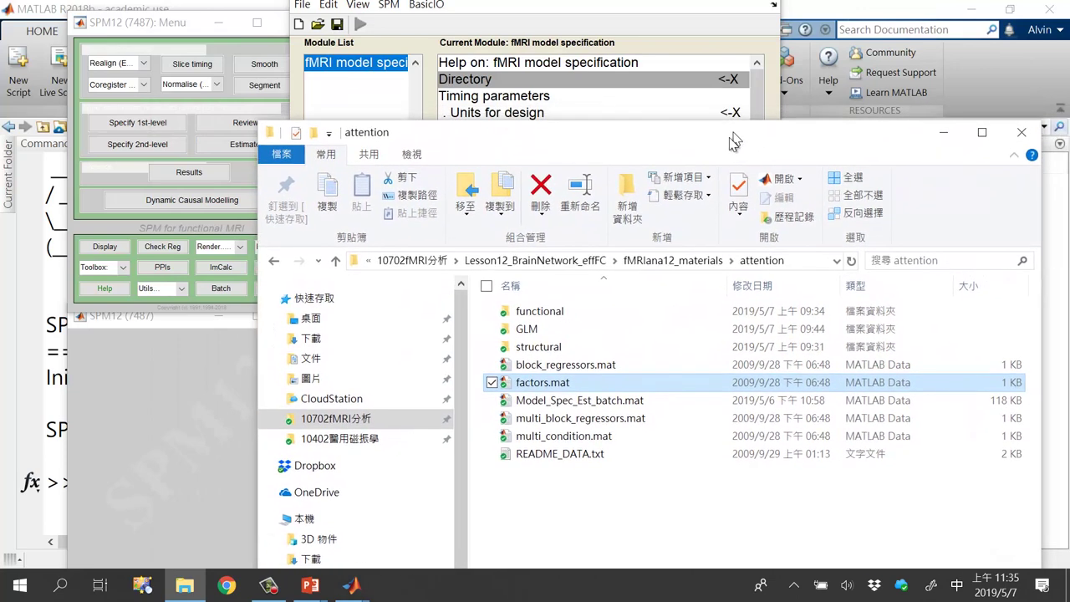
click(538, 334)
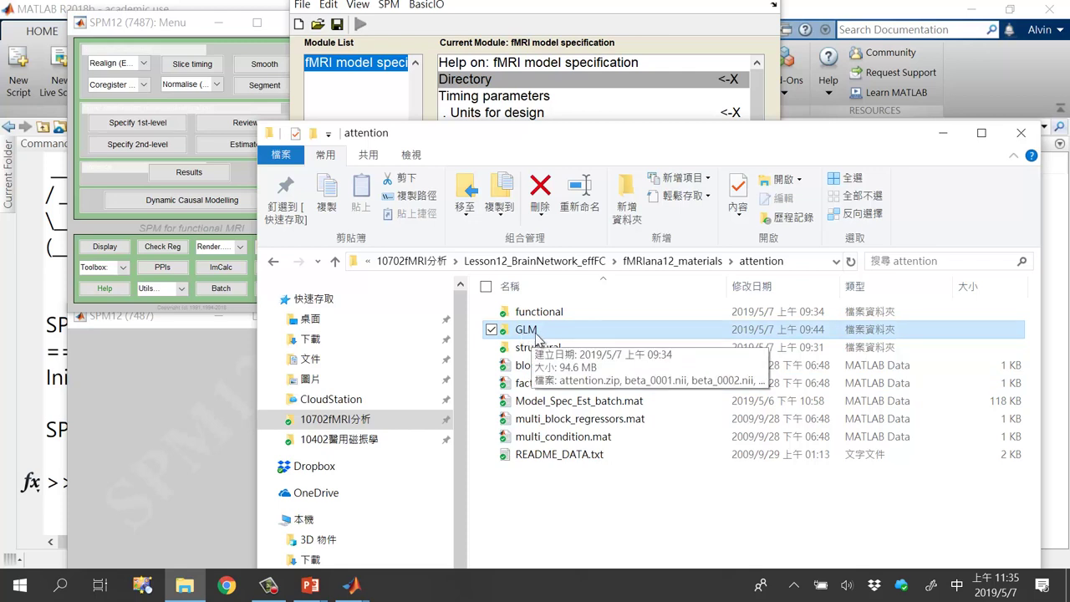
click(539, 329)
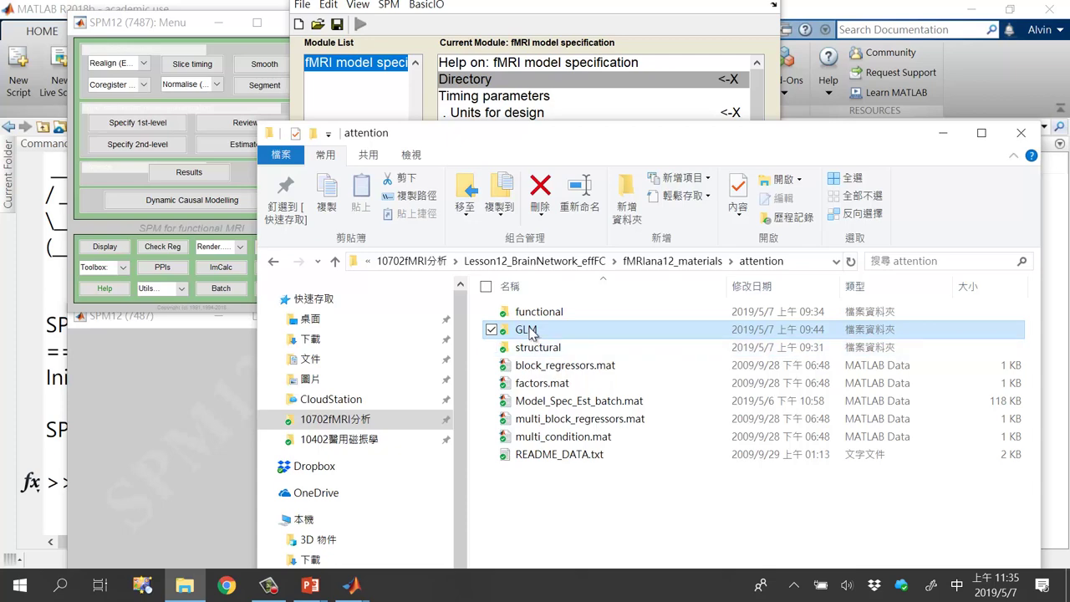
double_click(539, 329)
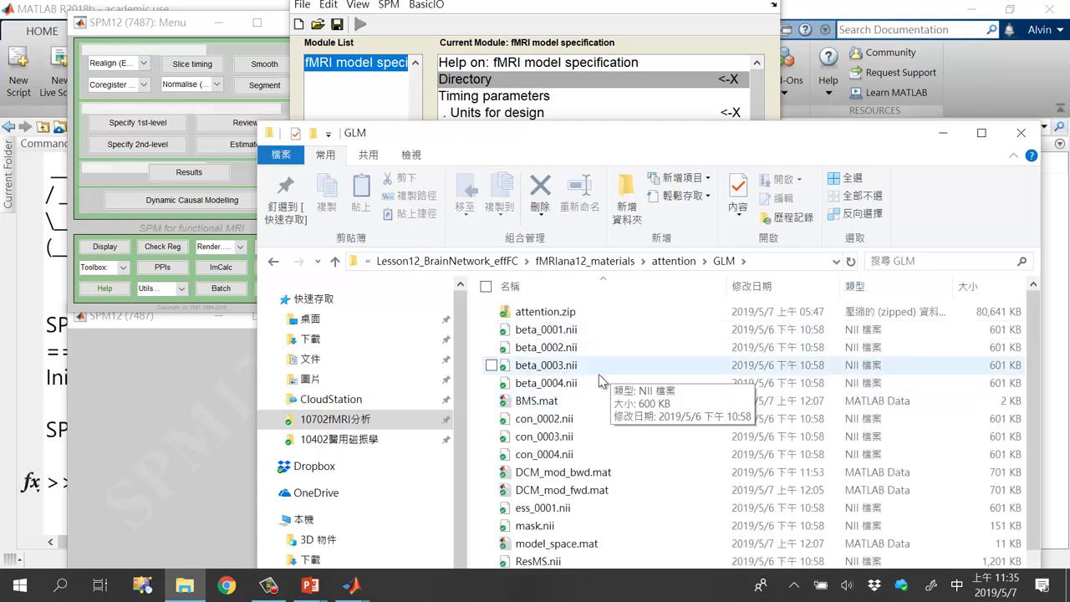
click(661, 262)
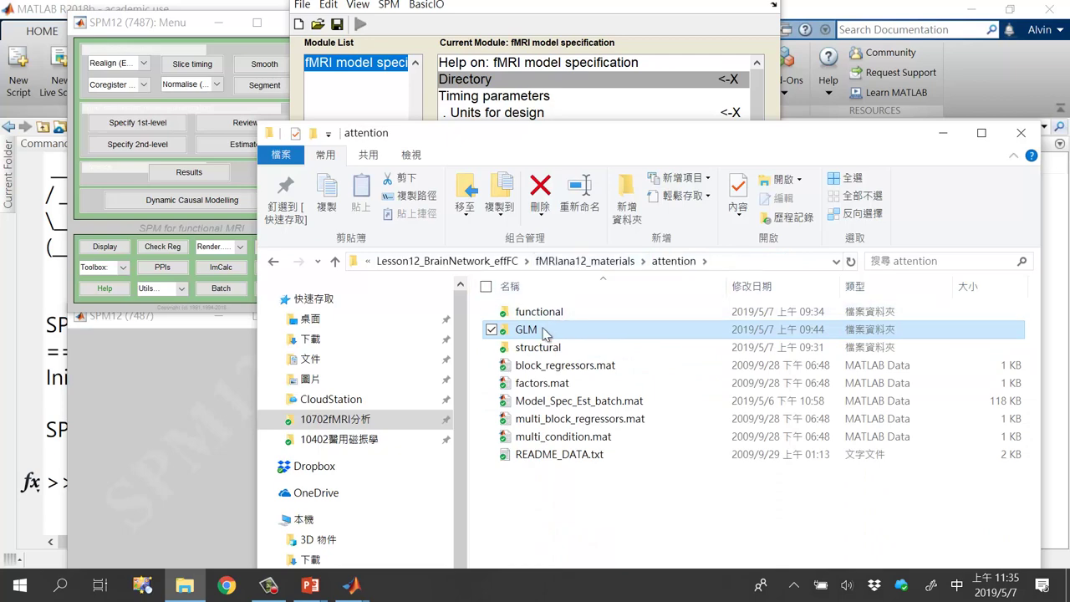
Step: Create a folder named GLM2 inside the attention folder and open it
right_click(551, 529)
mouse_move(502, 478)
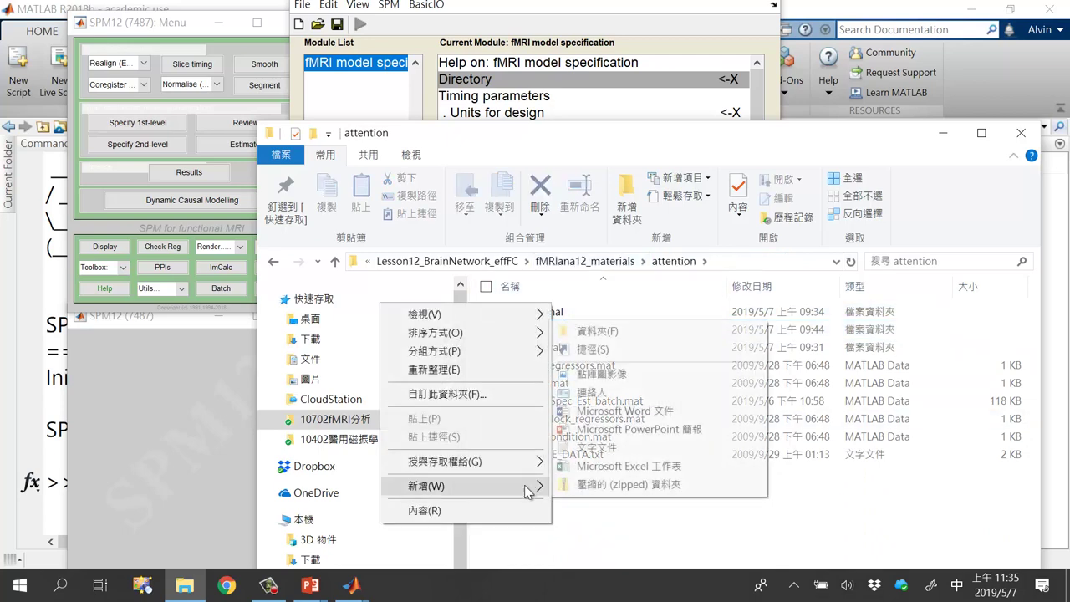
click(650, 332)
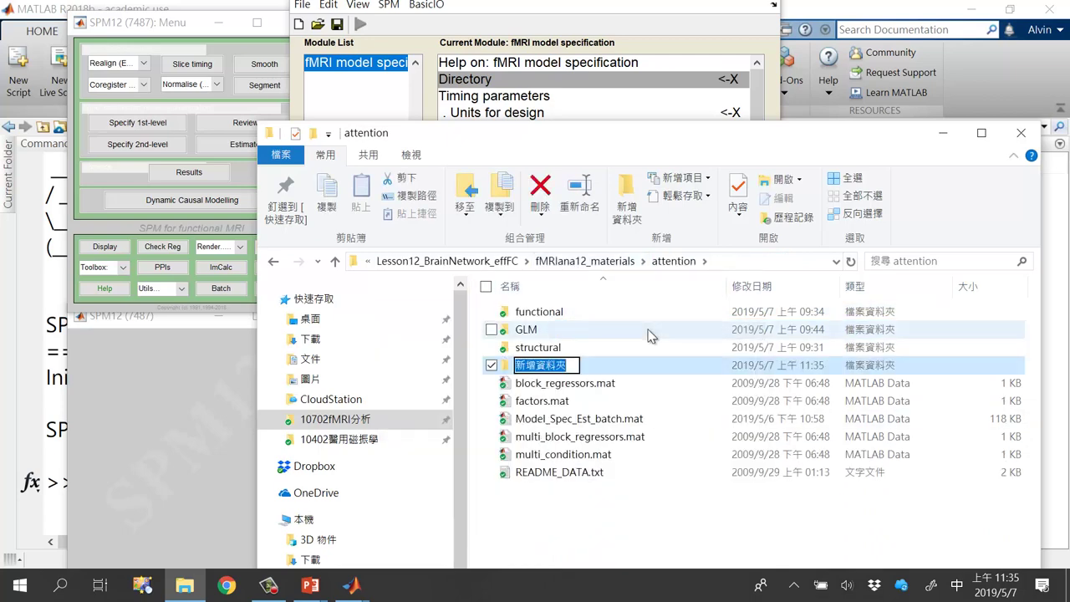
text(GLM)
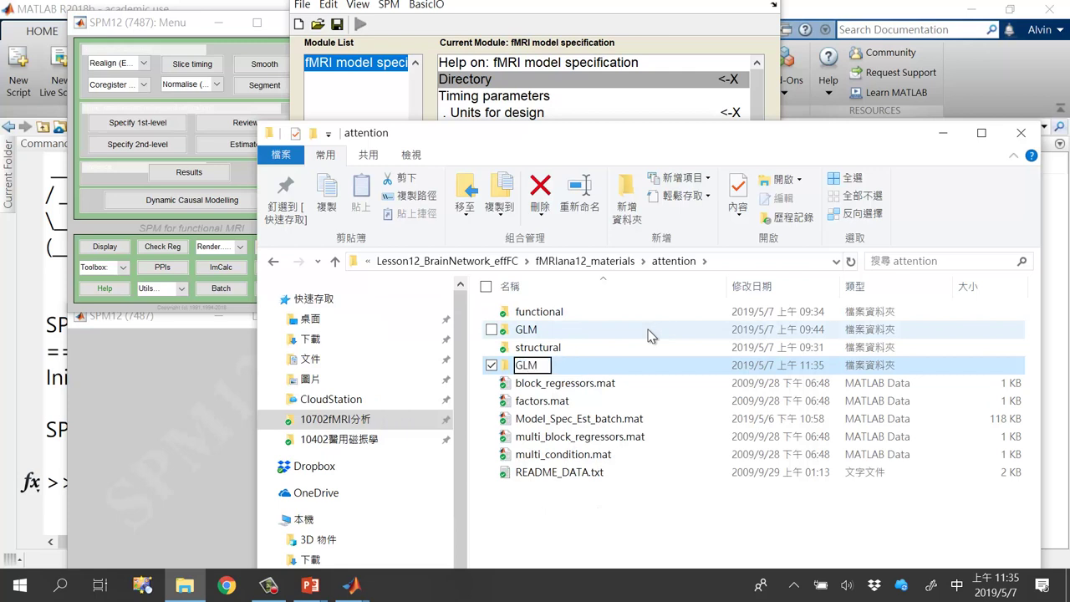
text(2)
key(shift)
key(Return)
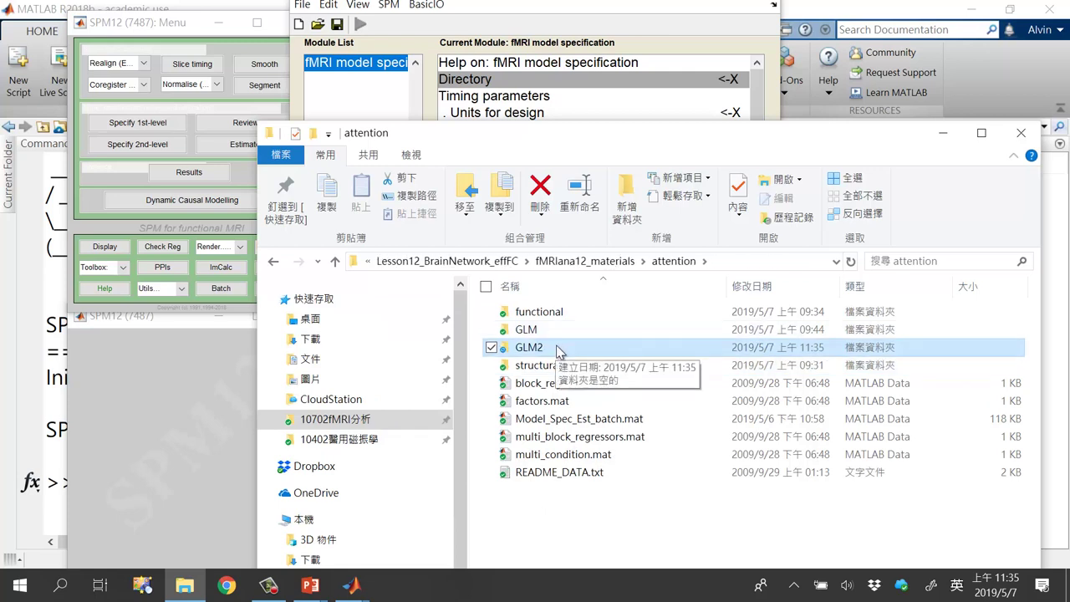
click(543, 334)
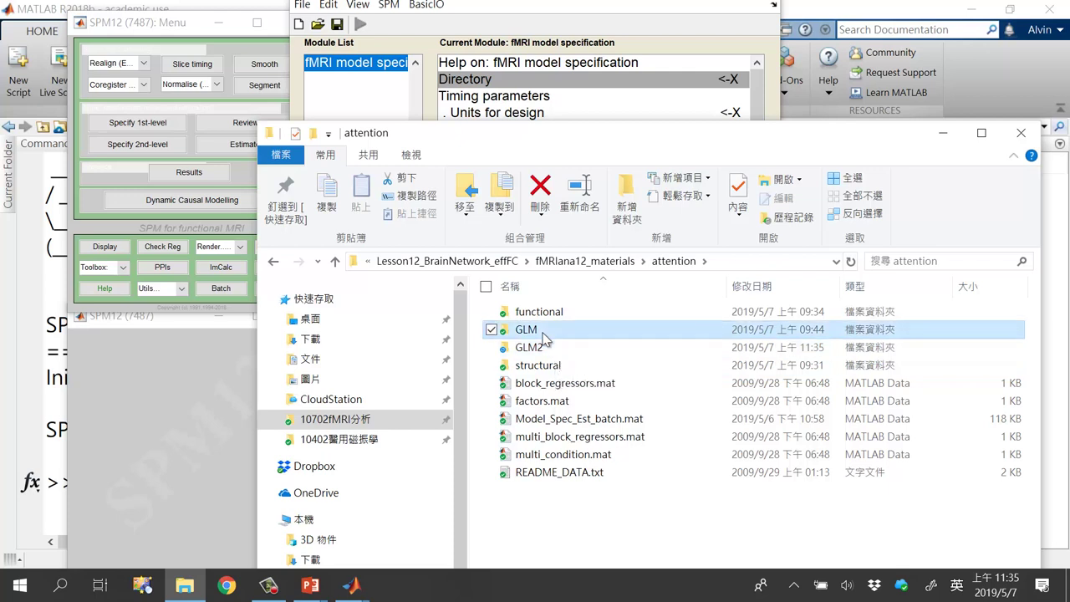
click(572, 350)
double_click(550, 348)
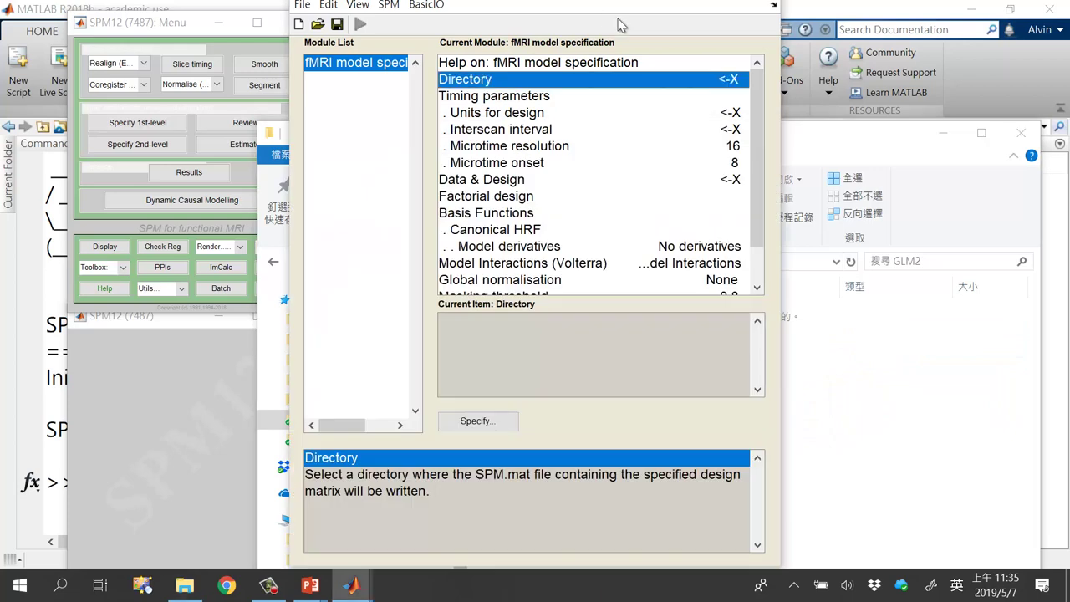
Step: Set the model specification's output directory to the GLM2 folder
click(580, 61)
double_click(640, 80)
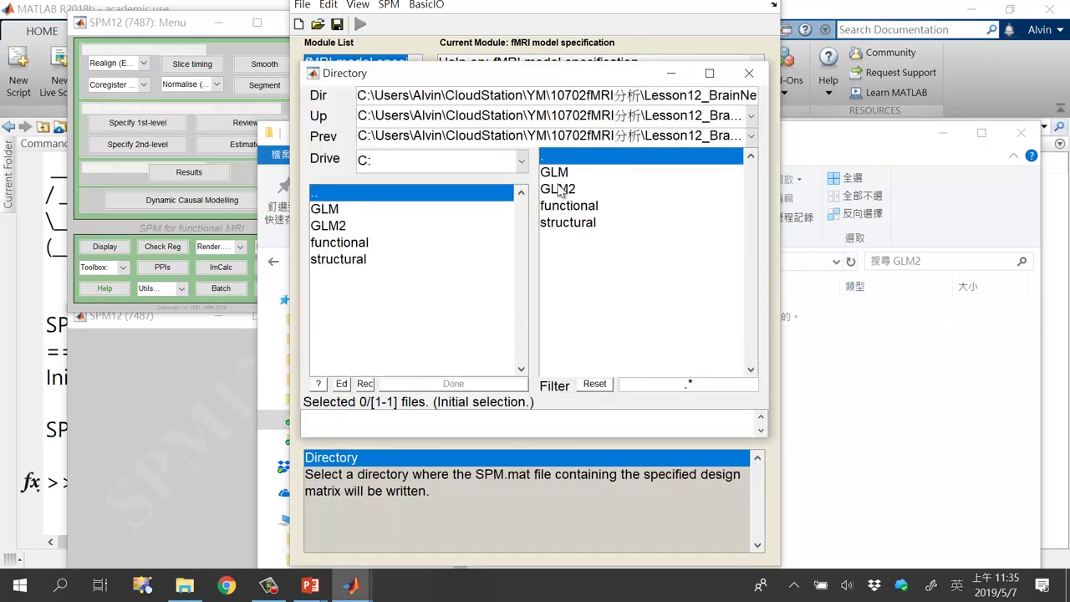
click(559, 189)
click(456, 384)
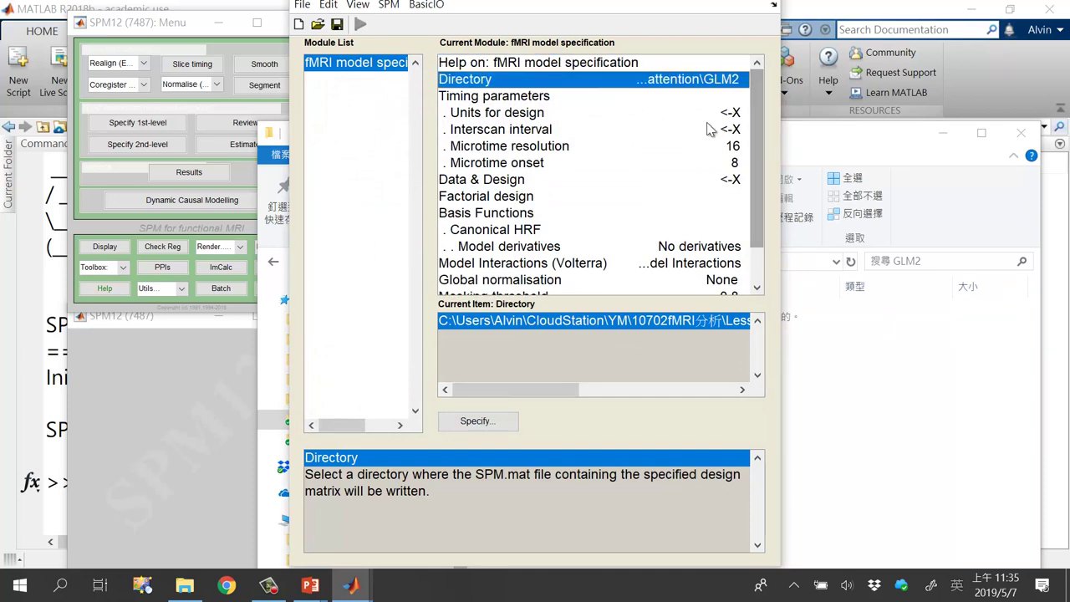
Step: Set the timing parameters to Scans as units for design and an interscan interval of 3.22
click(552, 117)
click(491, 325)
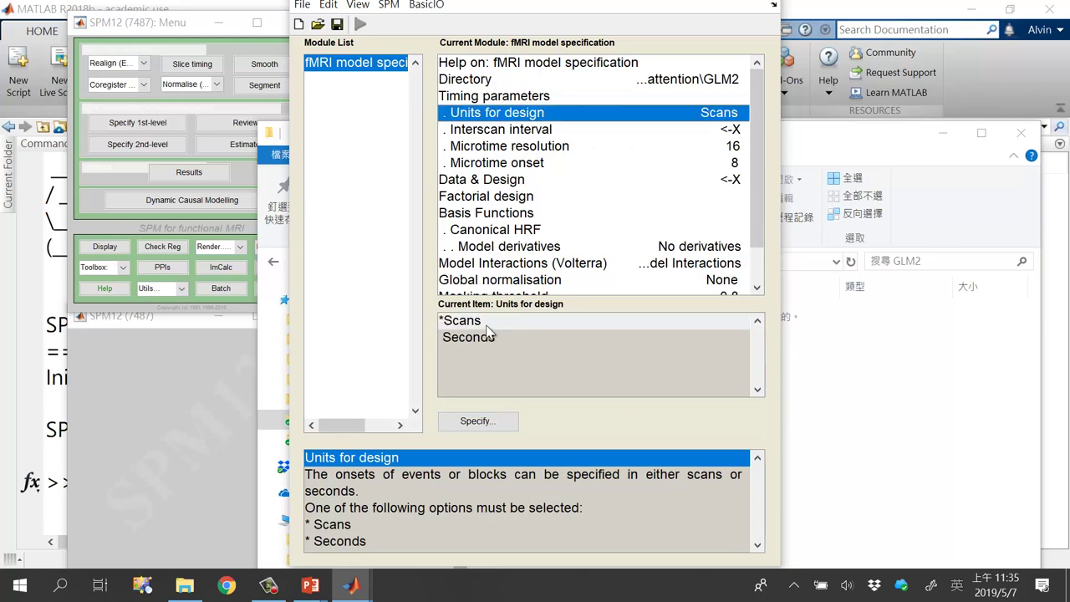
double_click(553, 130)
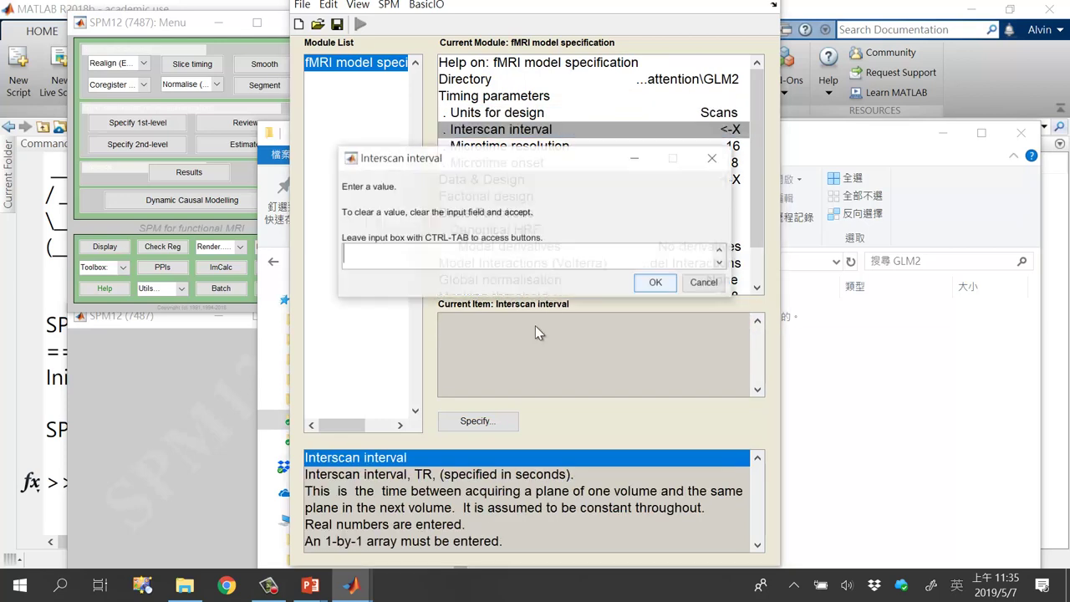
text(3.22)
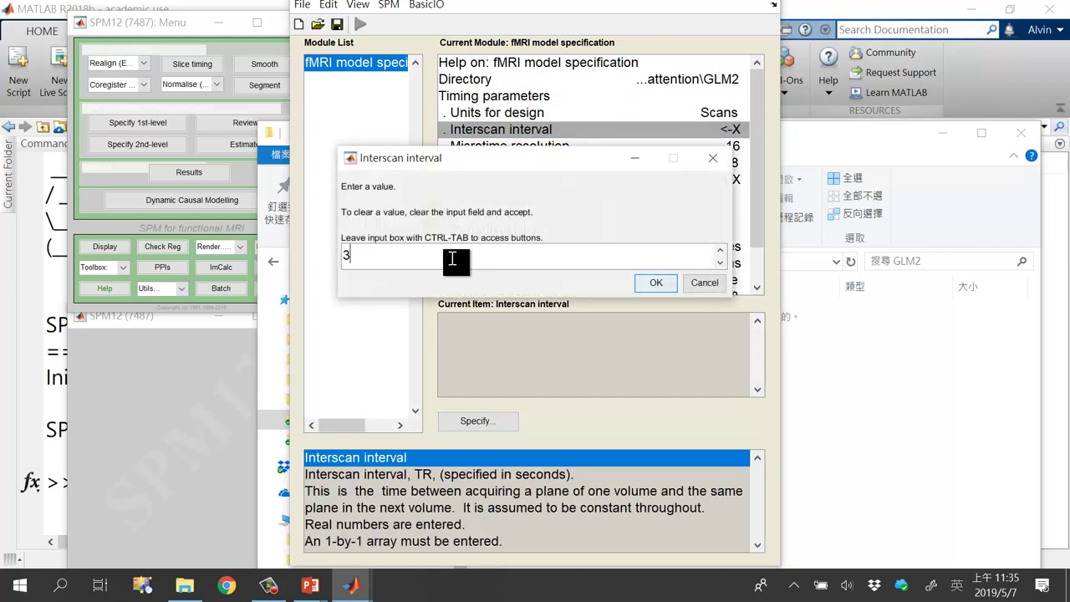
click(656, 284)
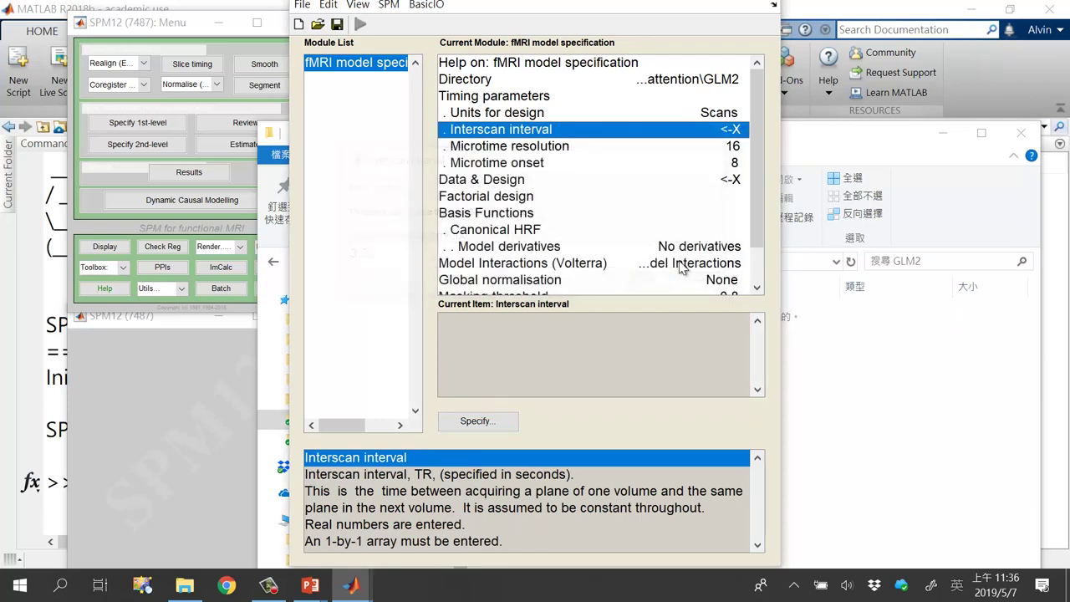
Step: Add a new Subject/Session under Data & Design
double_click(534, 180)
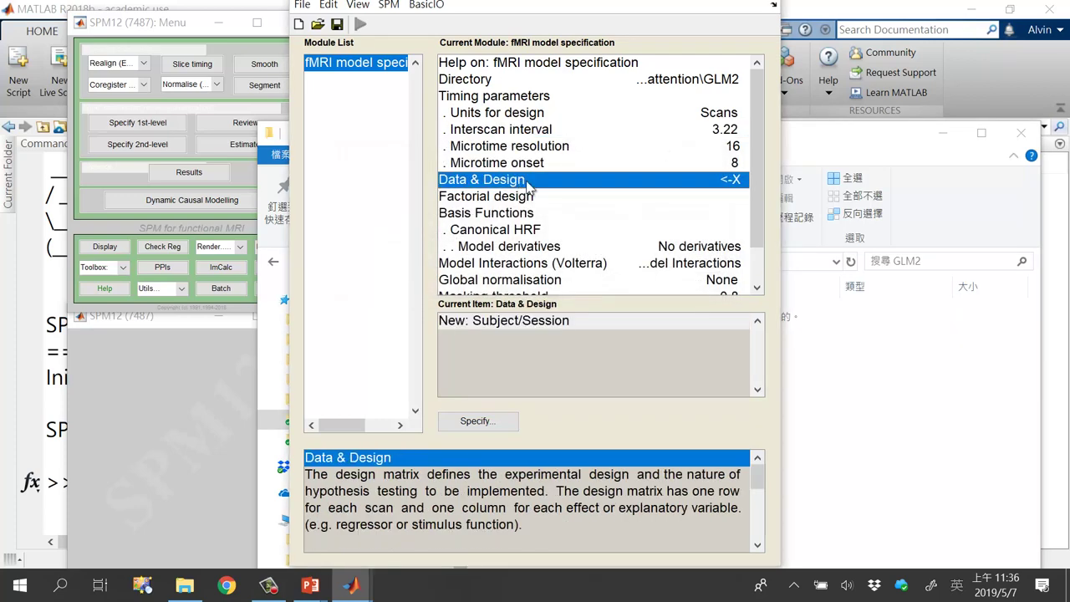
scroll(558, 187, down, 1)
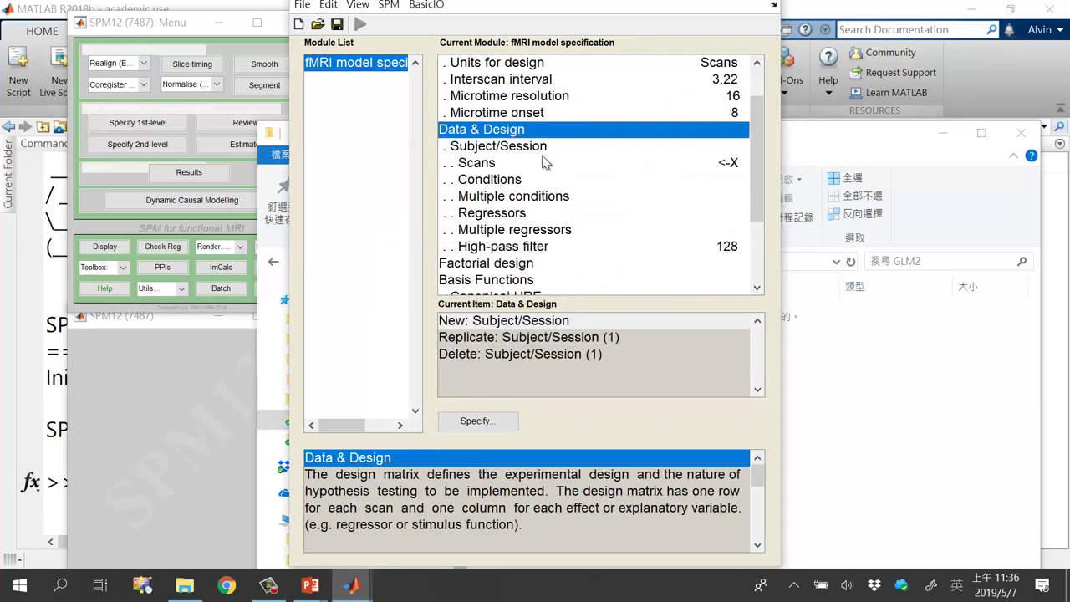
click(516, 147)
Step: Assign all image files in the functional folder as the session's scans
click(510, 164)
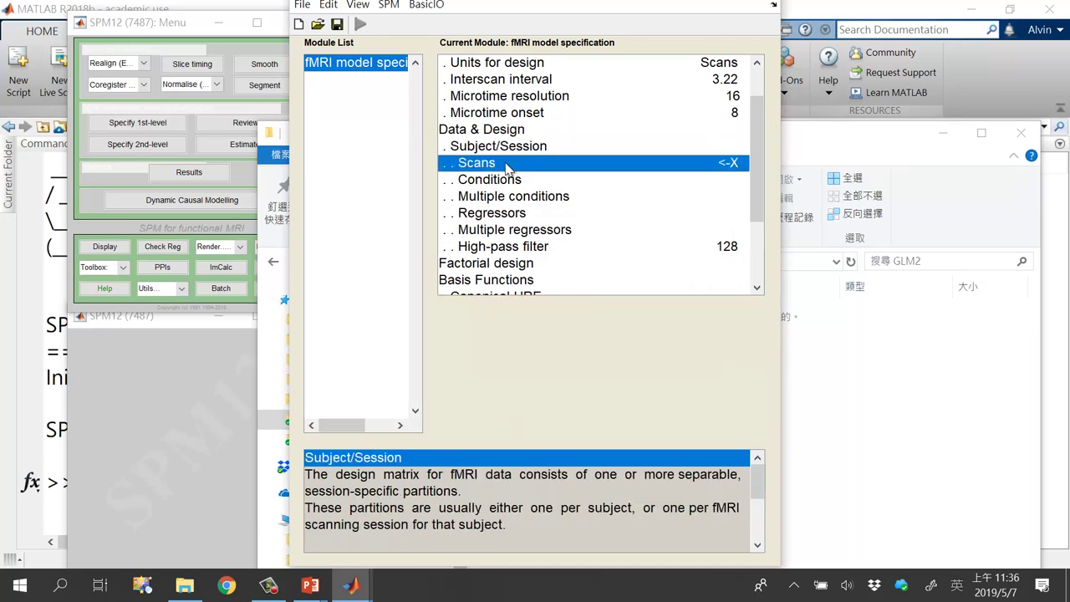
double_click(545, 170)
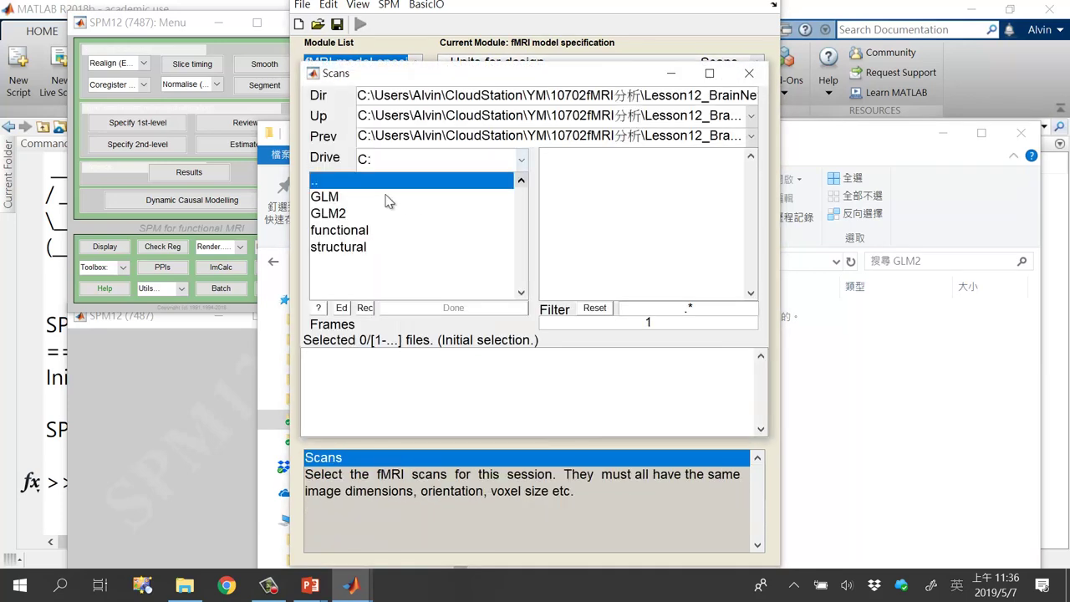
double_click(360, 231)
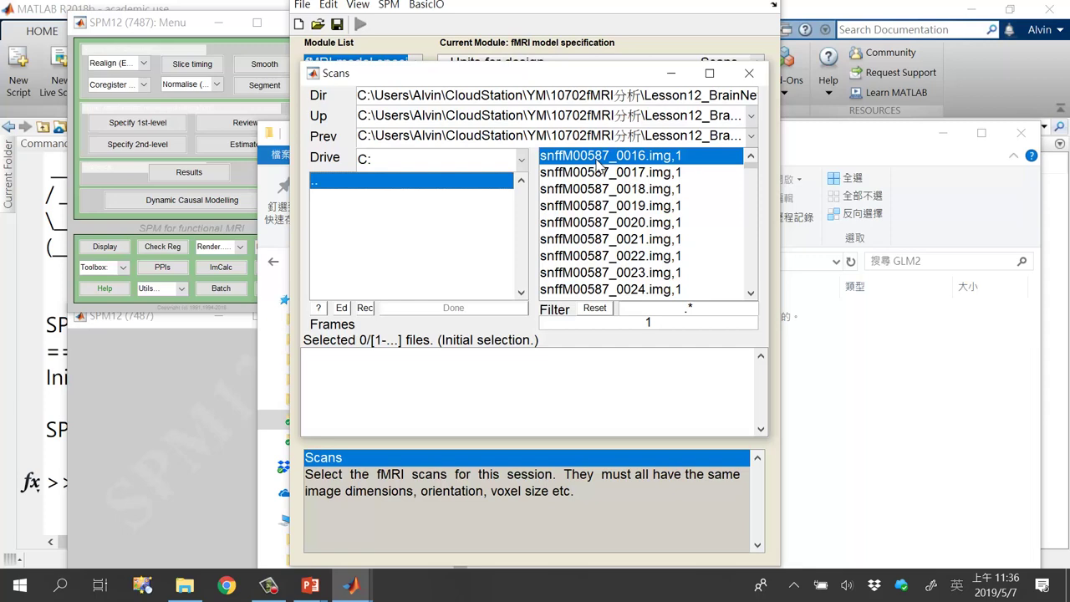
right_click(598, 164)
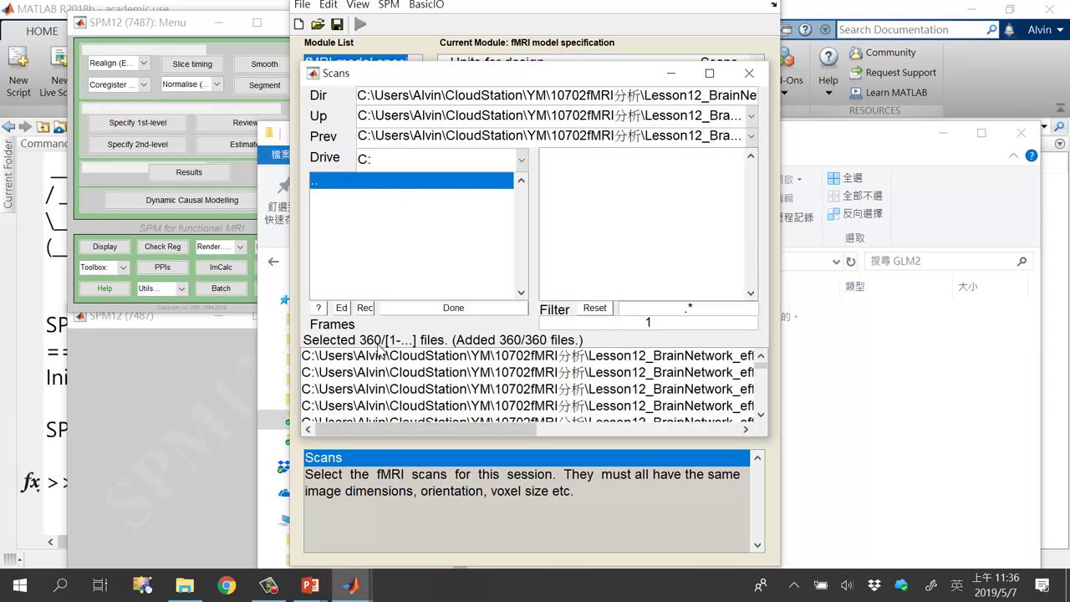
click(443, 308)
Step: Add a new condition to the session and review the model specification entries
click(536, 180)
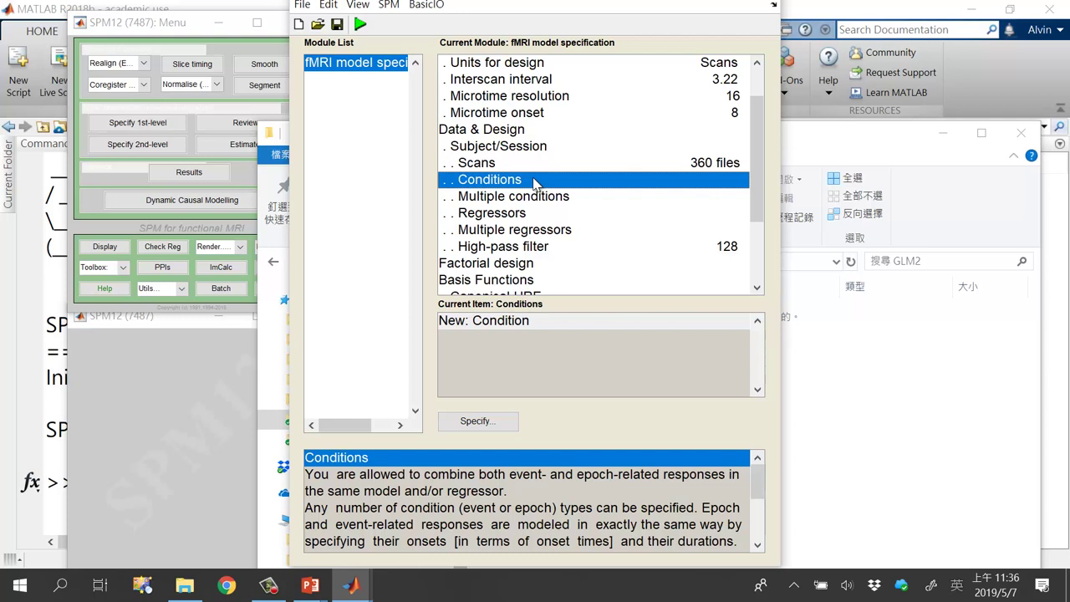
double_click(536, 183)
scroll(598, 224, down, 2)
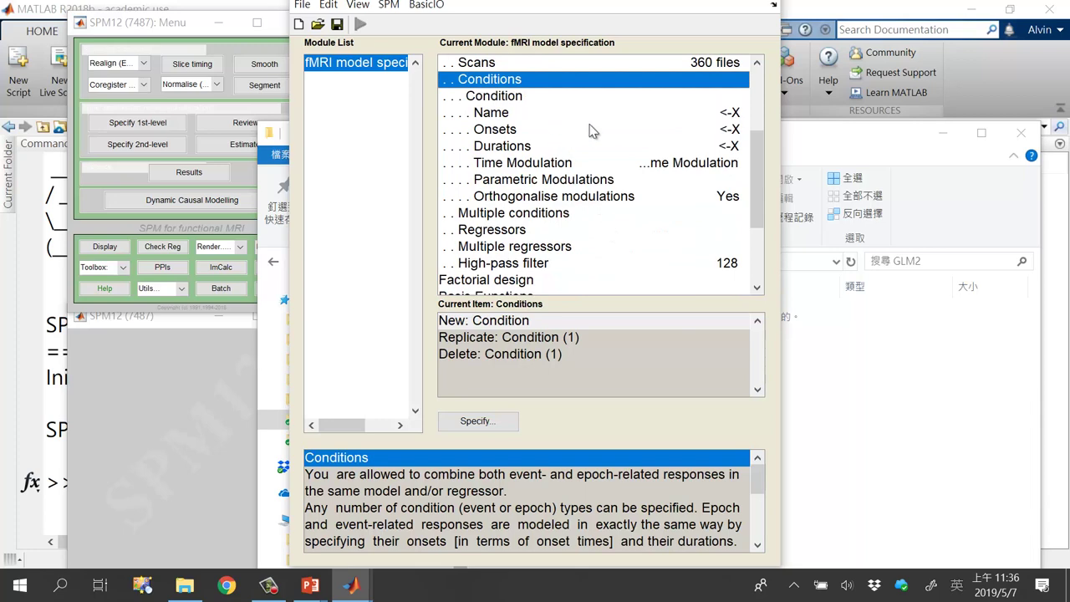
scroll(579, 146, up, 3)
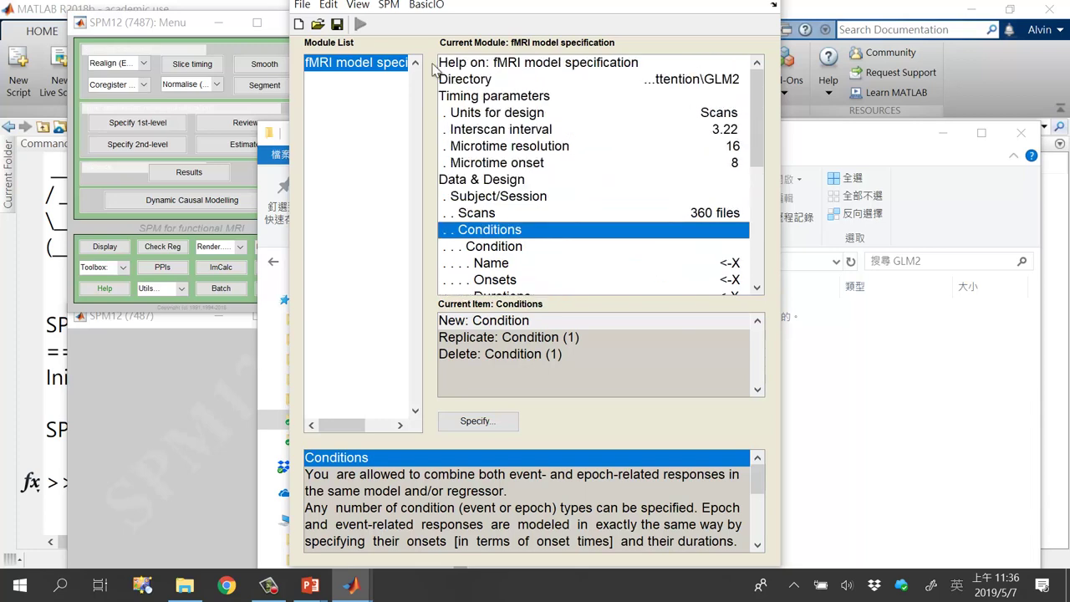
Step: Switch to the PowerPoint slide show to check the Step 1: Model Specification & Estimation slide, and return to the SPM Batch Editor
click(310, 585)
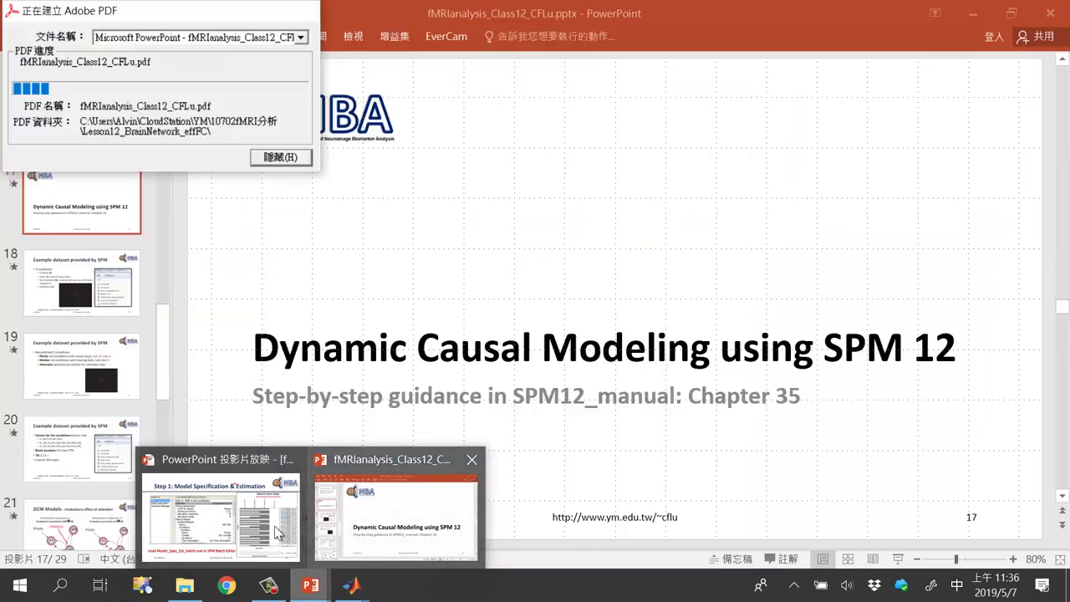
click(272, 537)
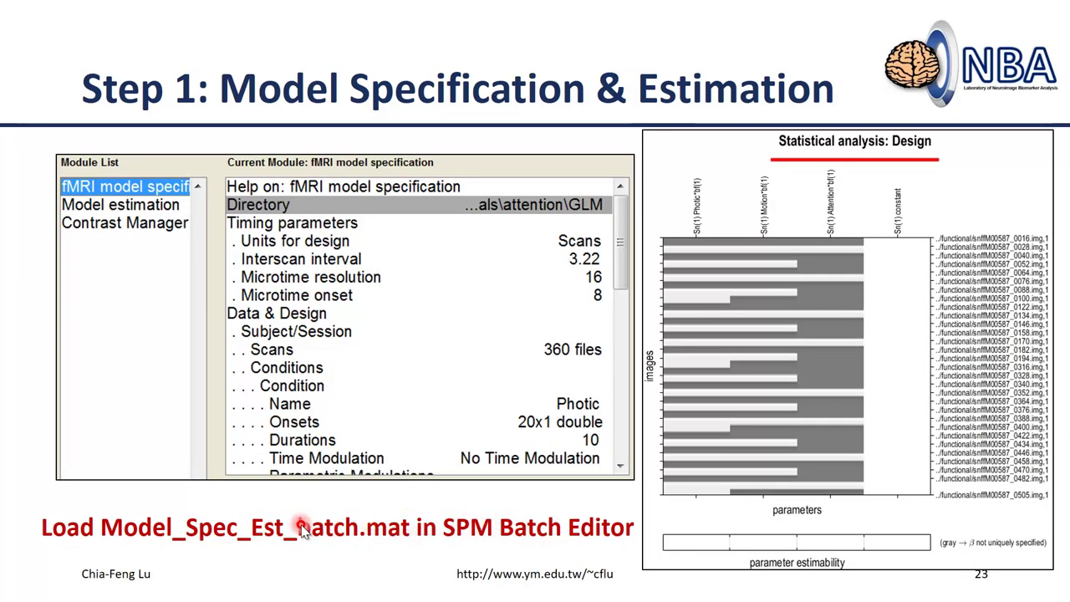
key(super)
mouse_move(352, 585)
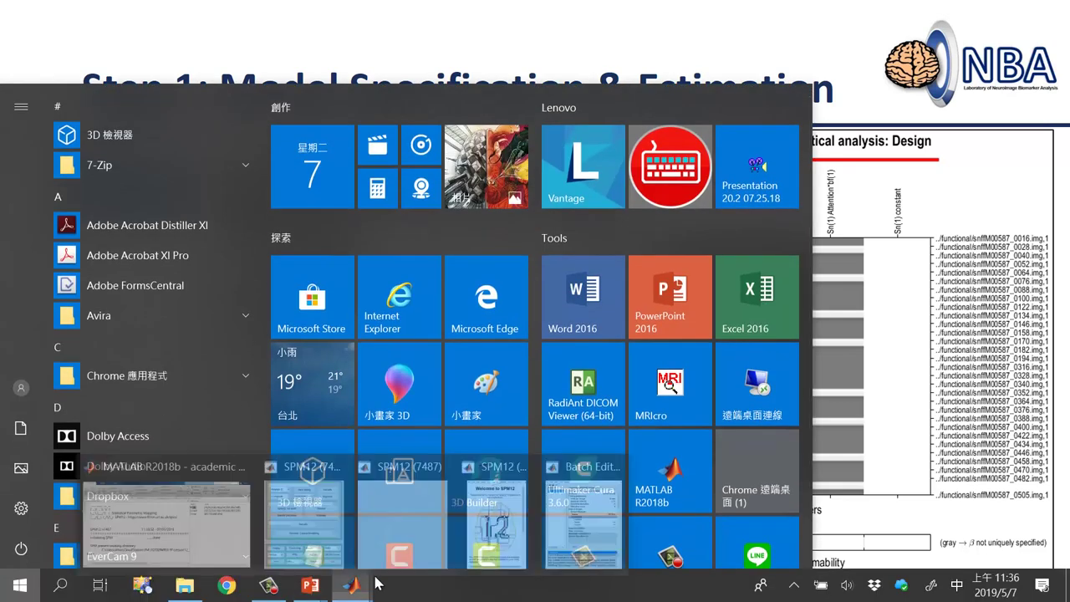
click(597, 516)
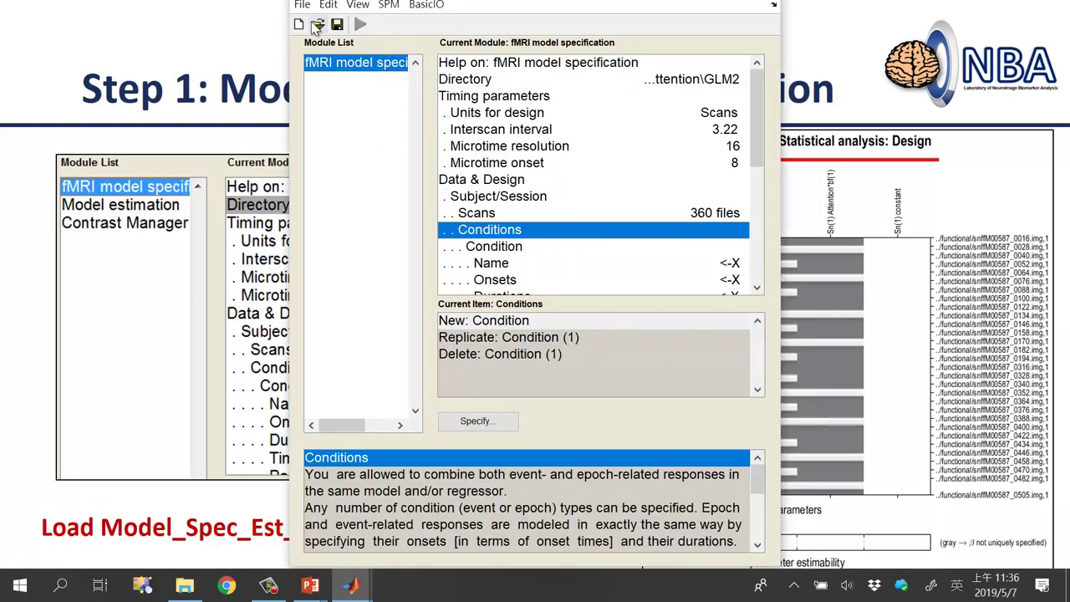
Step: Load the batch file Model_Spec_Est_batch.mat, replacing the current batch and its unsaved changes
click(319, 26)
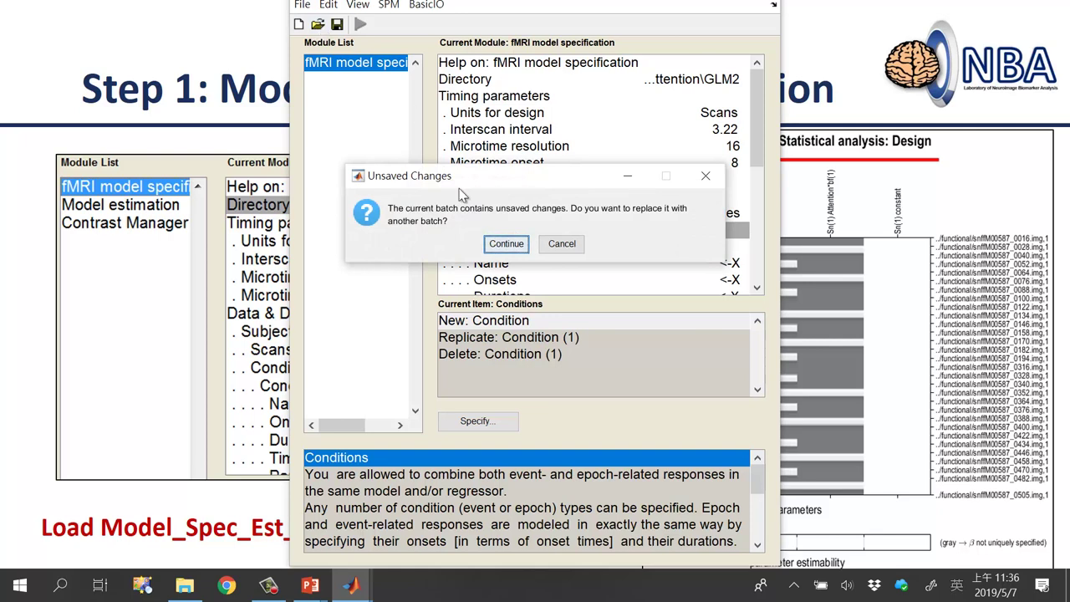
click(505, 243)
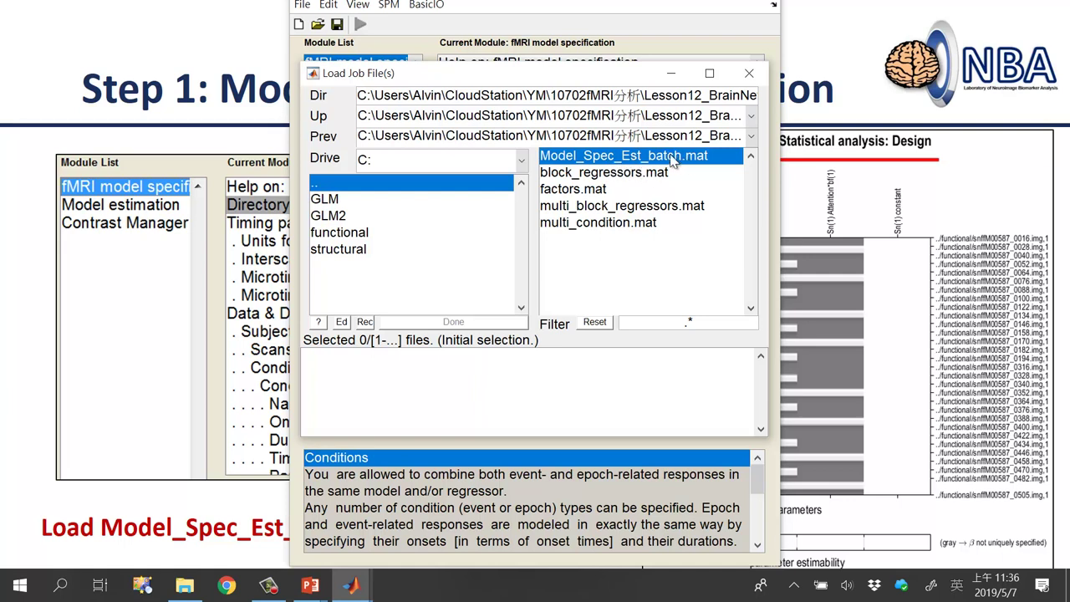
double_click(618, 159)
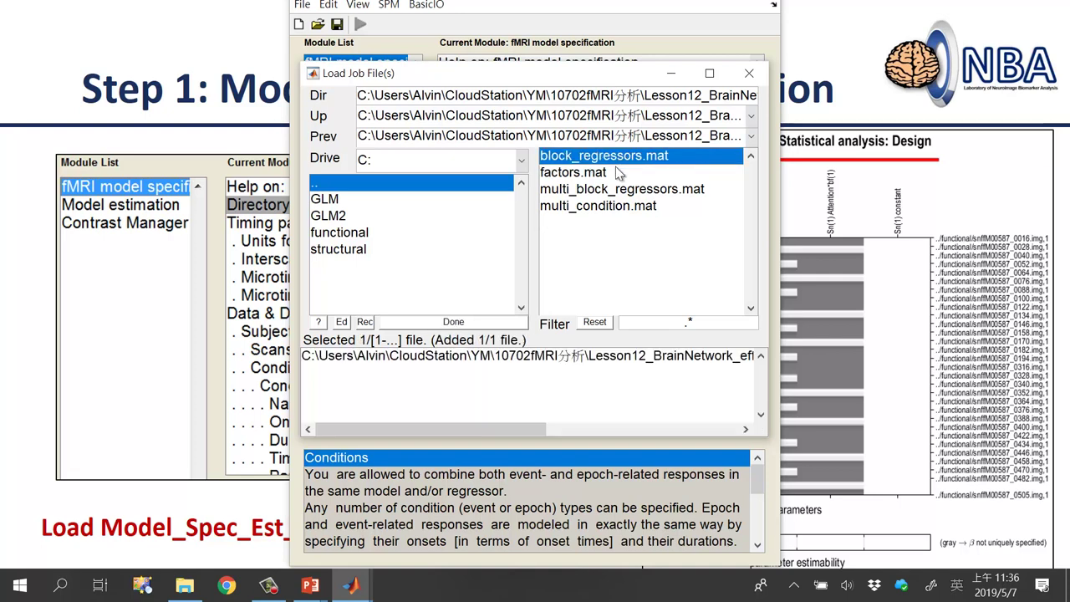
click(462, 322)
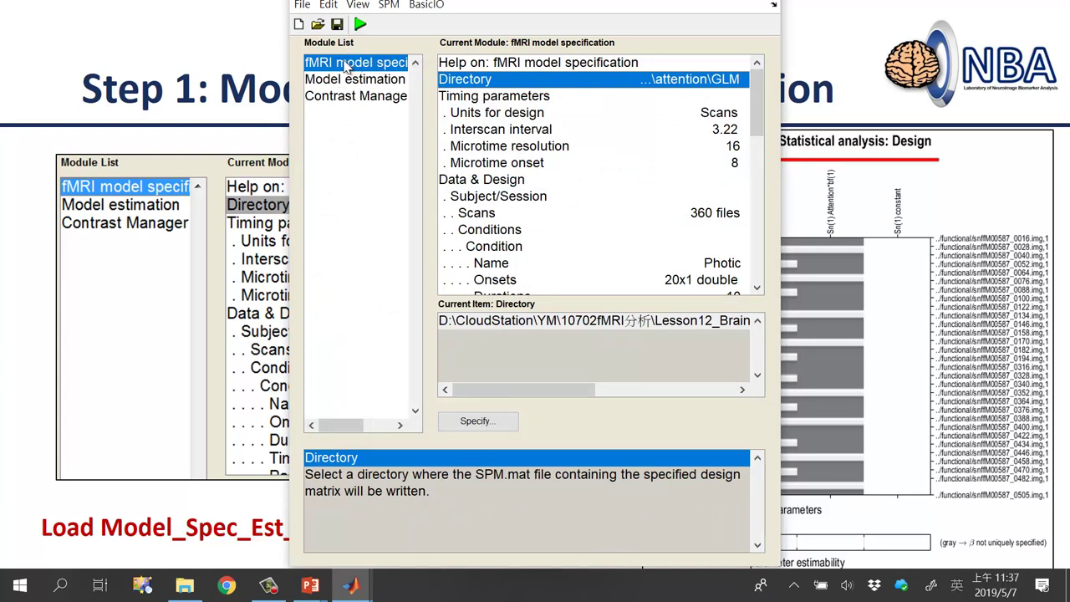
Step: Examine the Photic condition's name, onsets and durations in the loaded fMRI model specification
drag(761, 113, 761, 187)
click(514, 130)
scroll(518, 133, up, 2)
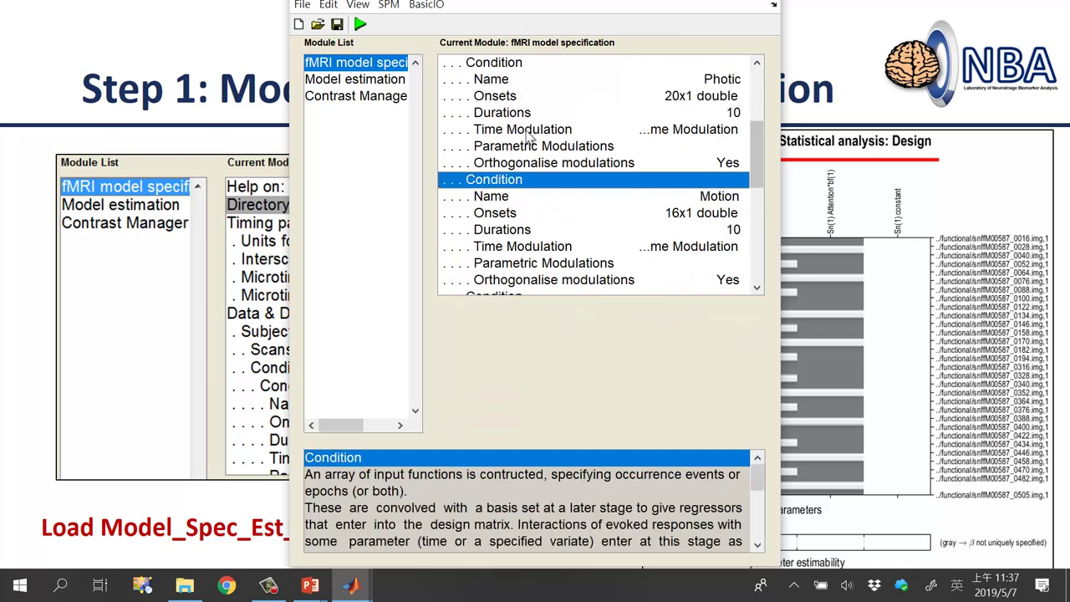
click(506, 115)
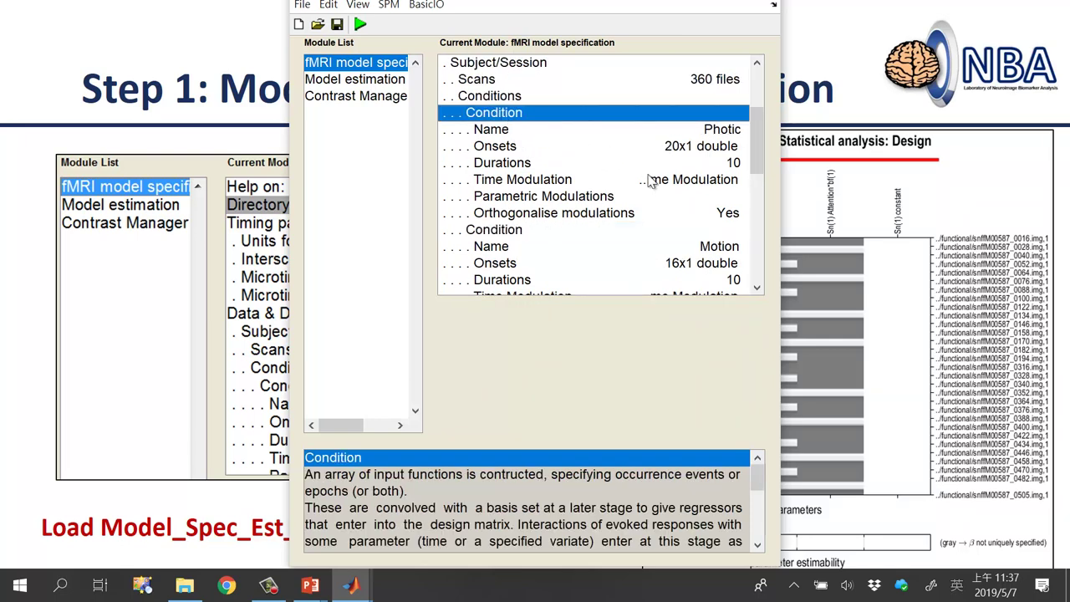
drag(755, 139, 623, 148)
drag(751, 138, 727, 42)
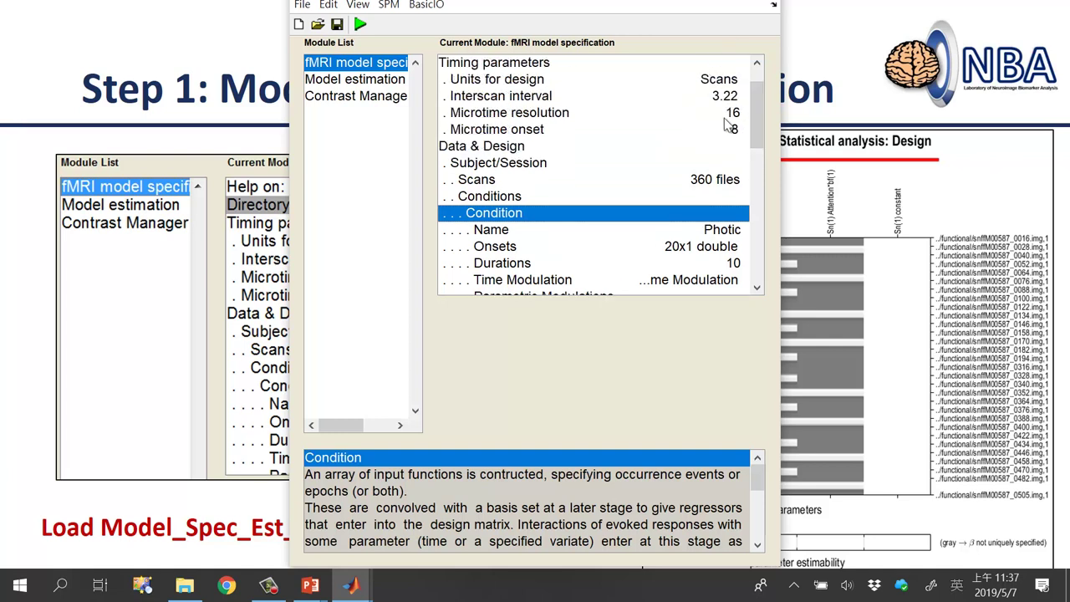
scroll(682, 182, down, 1)
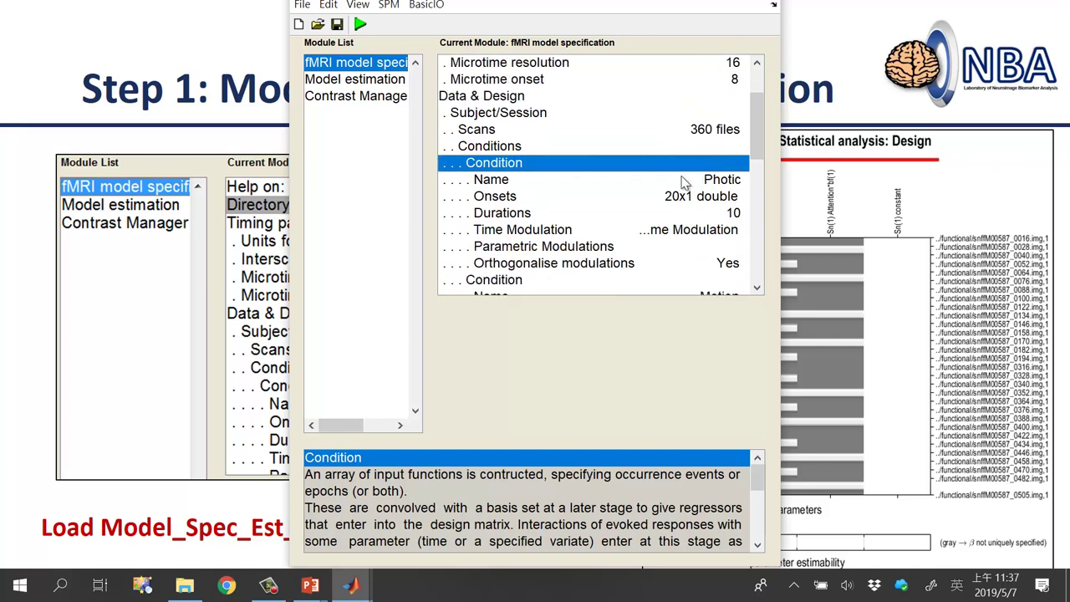
click(511, 182)
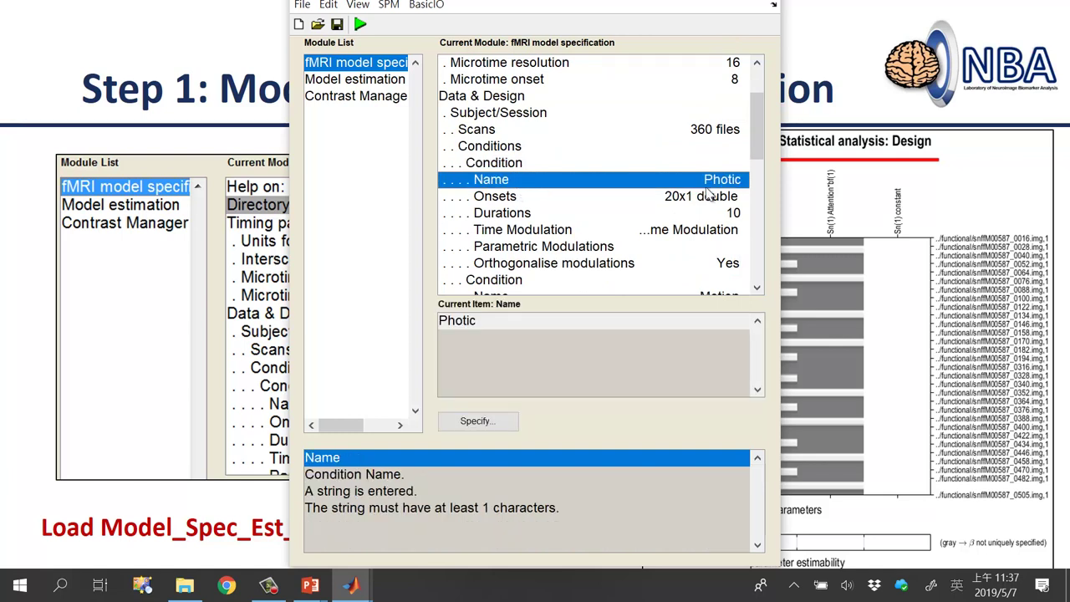
scroll(623, 193, down, 1)
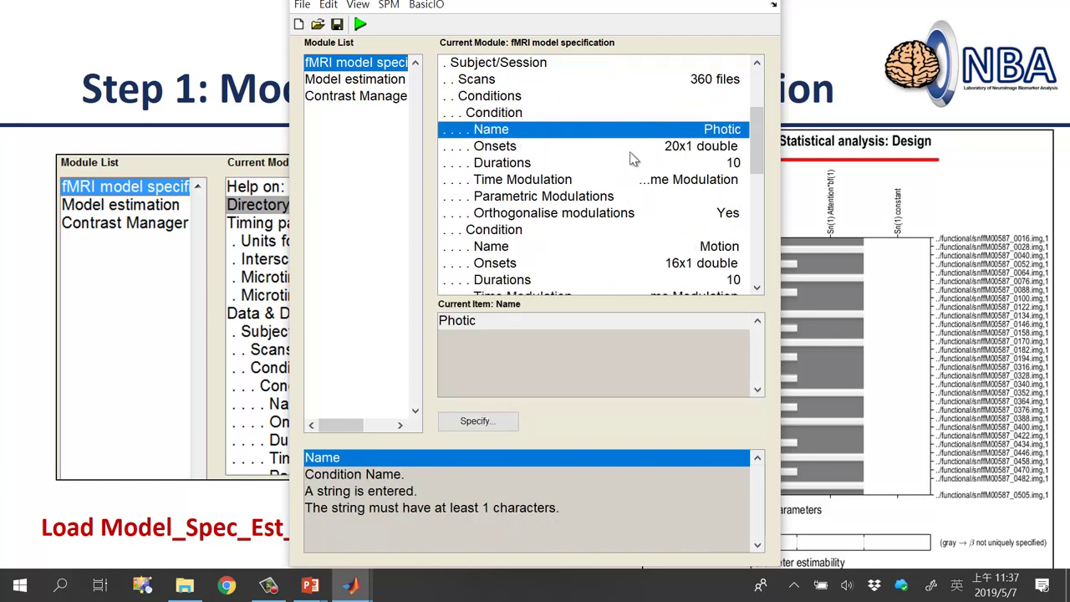
click(633, 149)
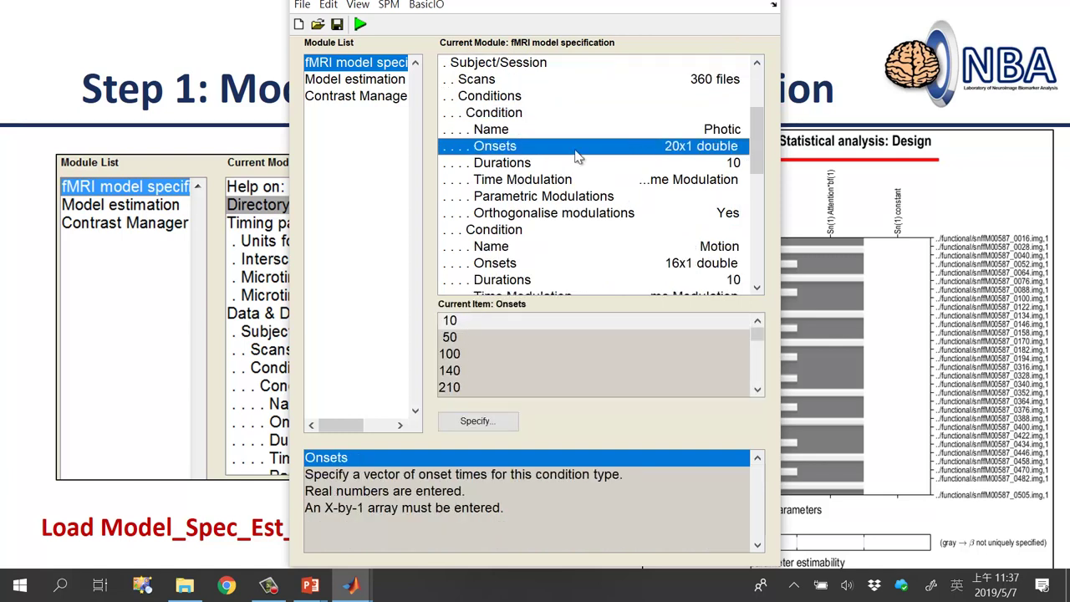
scroll(577, 157, down, 1)
click(535, 114)
scroll(658, 153, down, 1)
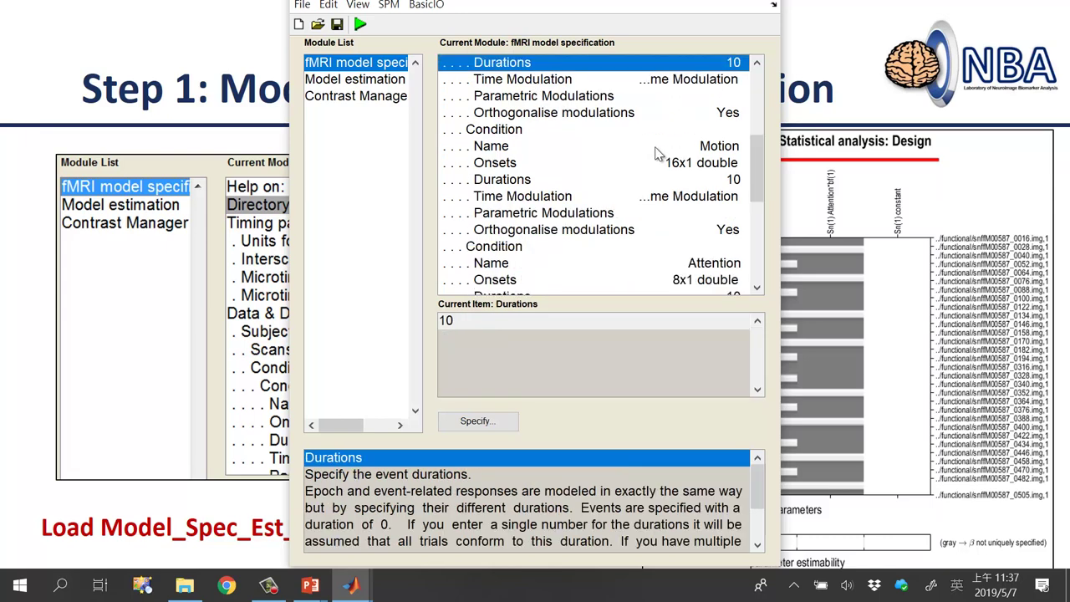
Step: Examine the name, onsets and durations of the Motion and Attention conditions
click(518, 132)
click(519, 149)
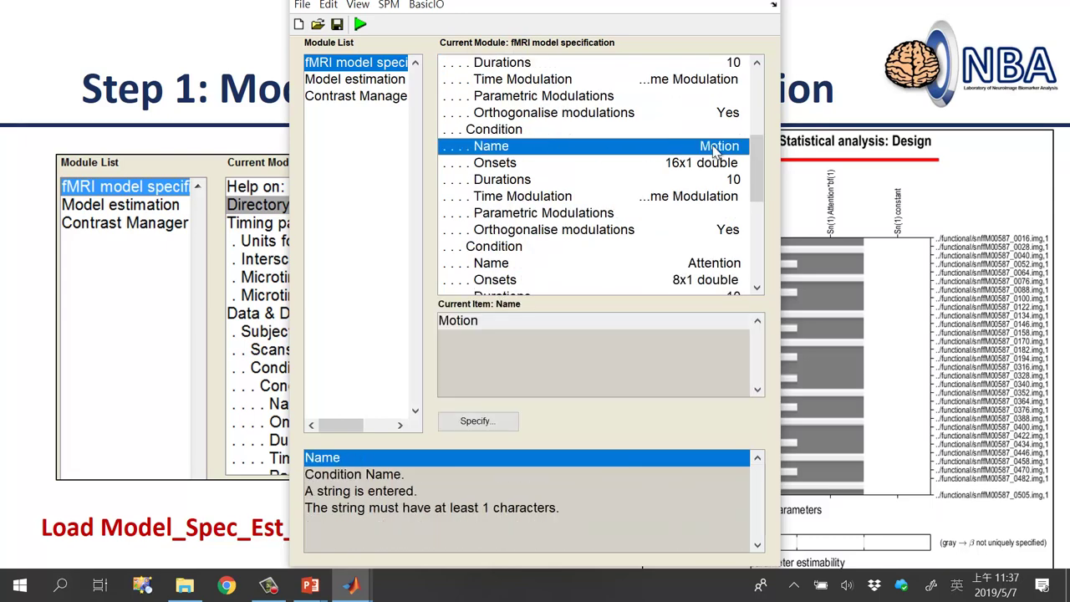
click(698, 163)
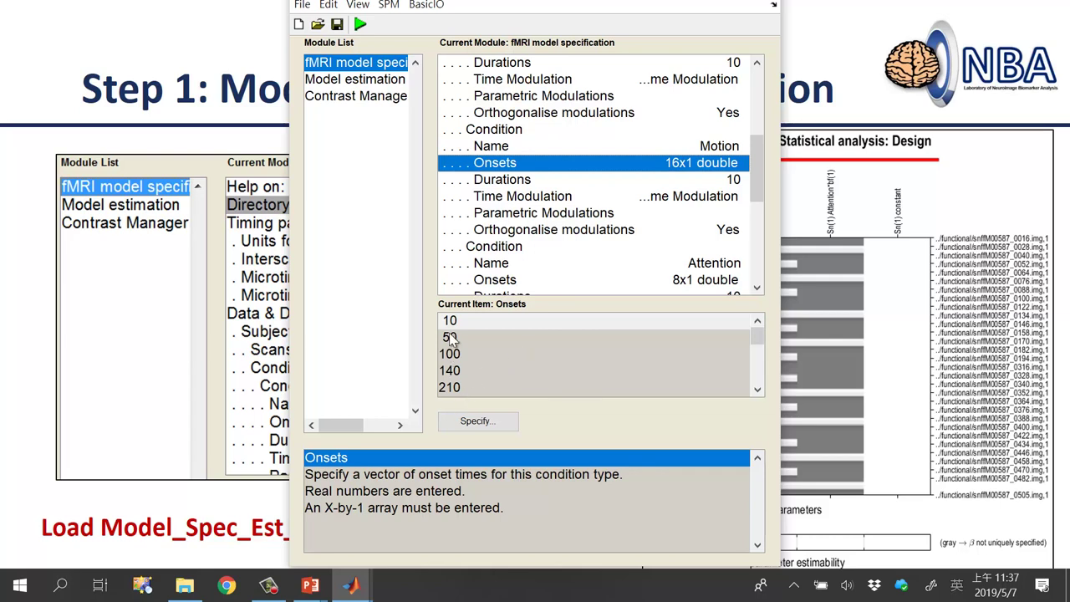
click(585, 184)
scroll(750, 192, down, 1)
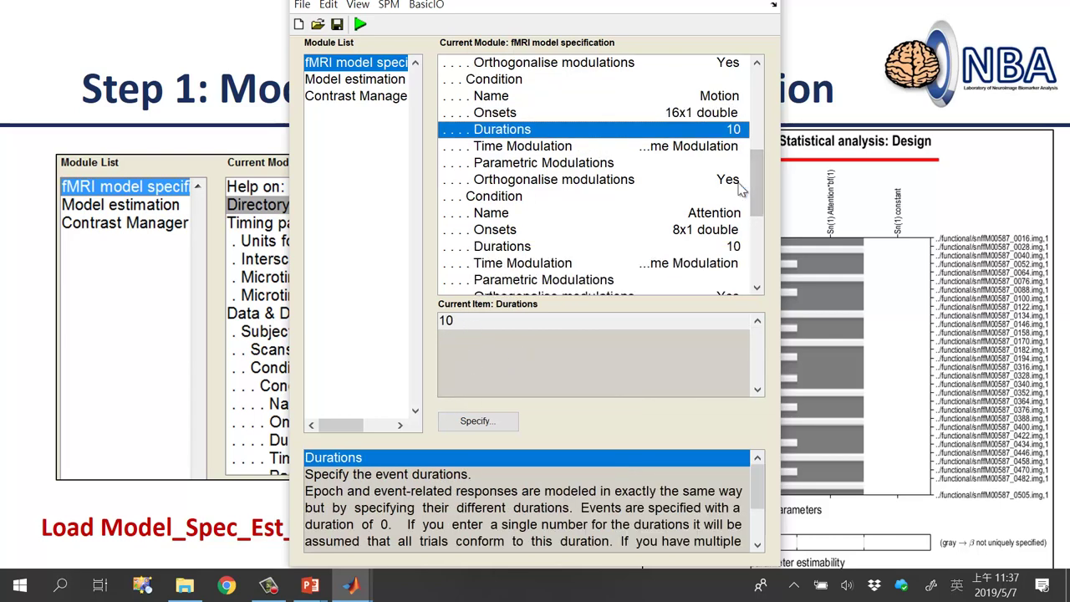
click(632, 214)
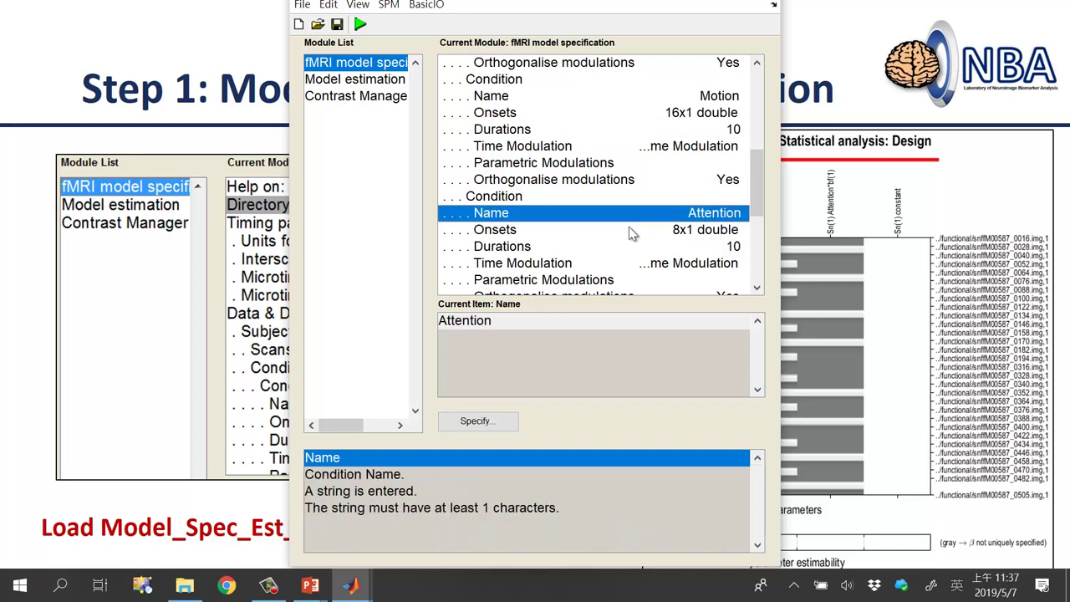
click(706, 232)
click(587, 249)
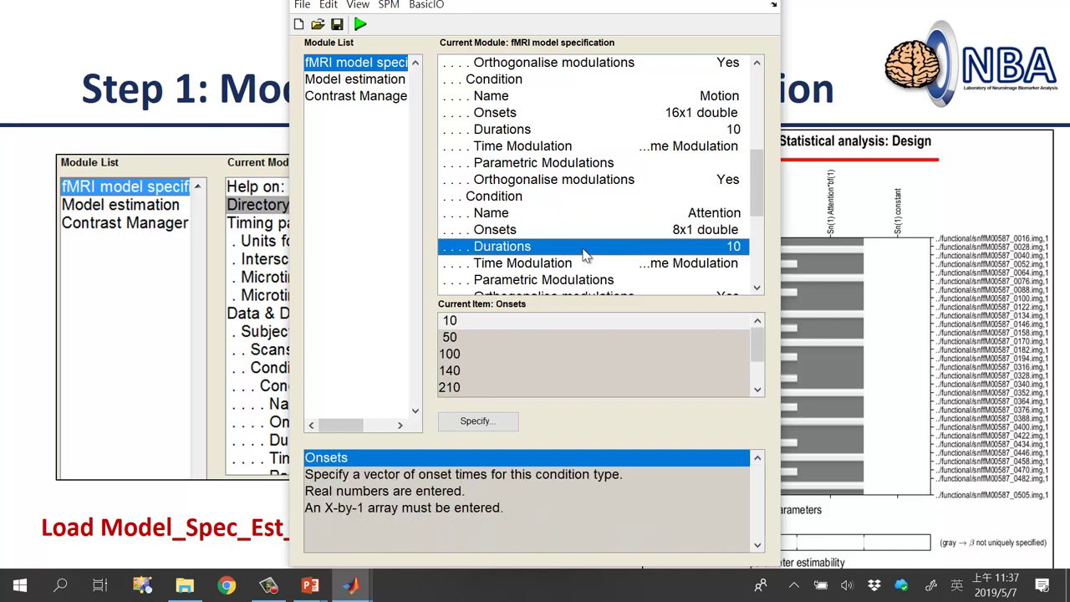
Step: Examine the remaining entries of the model specification, including the session's multiple regressors
scroll(690, 262, down, 3)
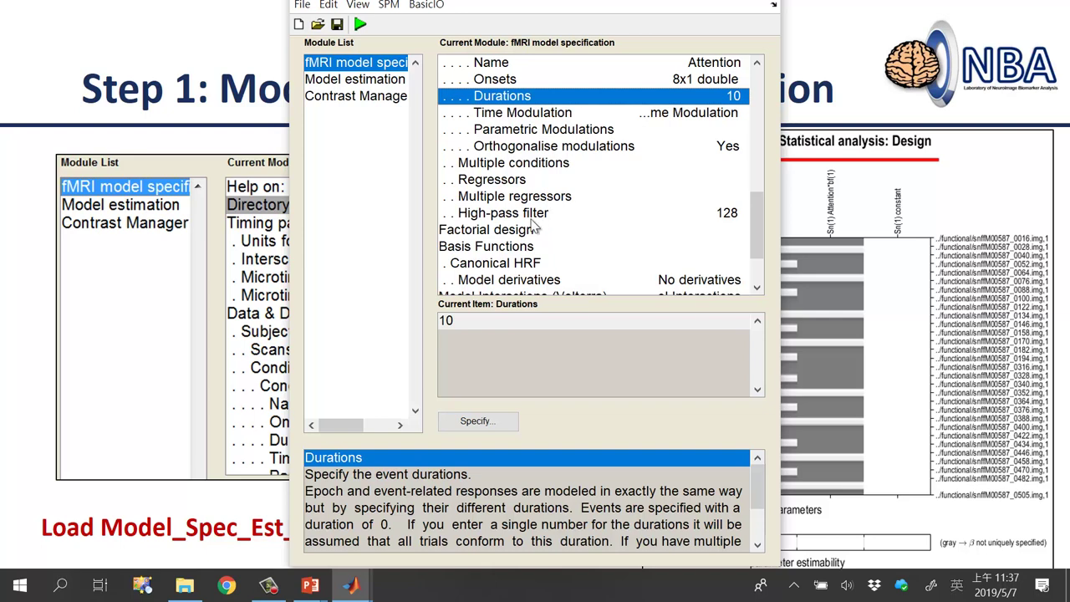
drag(756, 225, 773, 87)
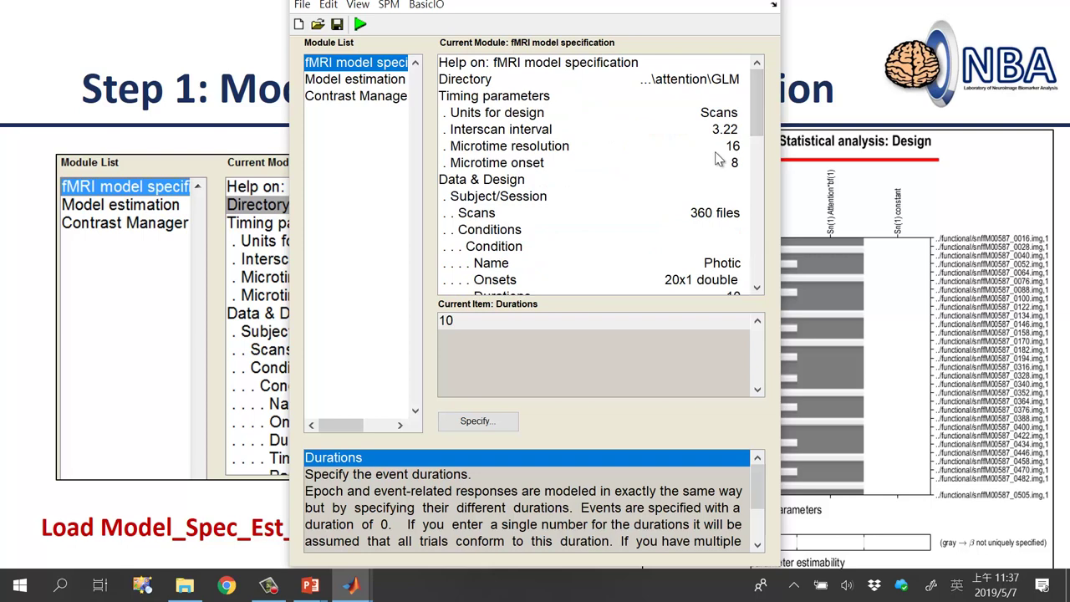
drag(758, 120, 756, 223)
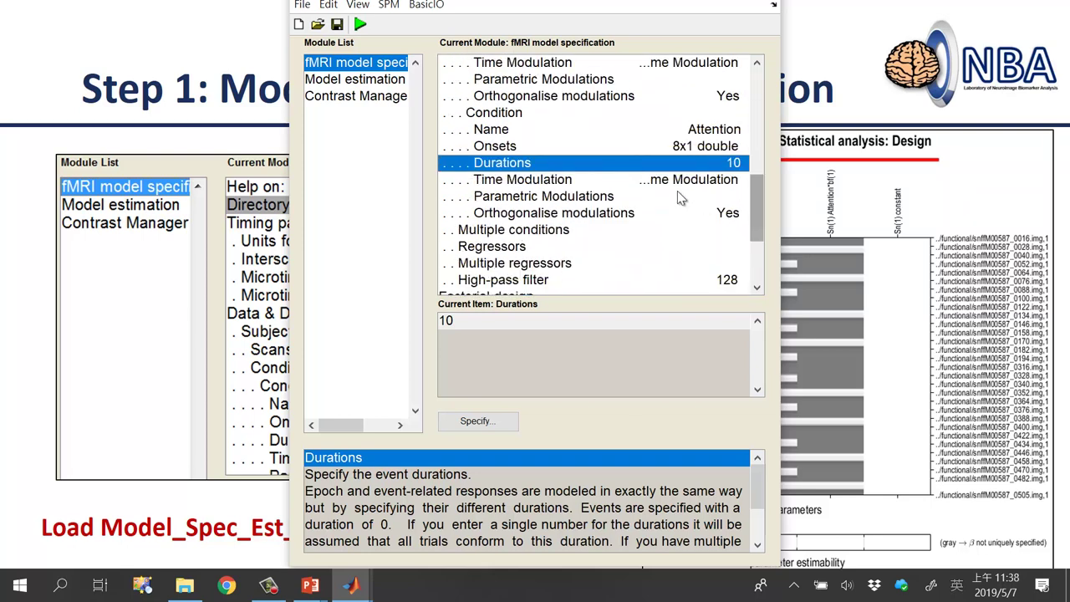
click(542, 264)
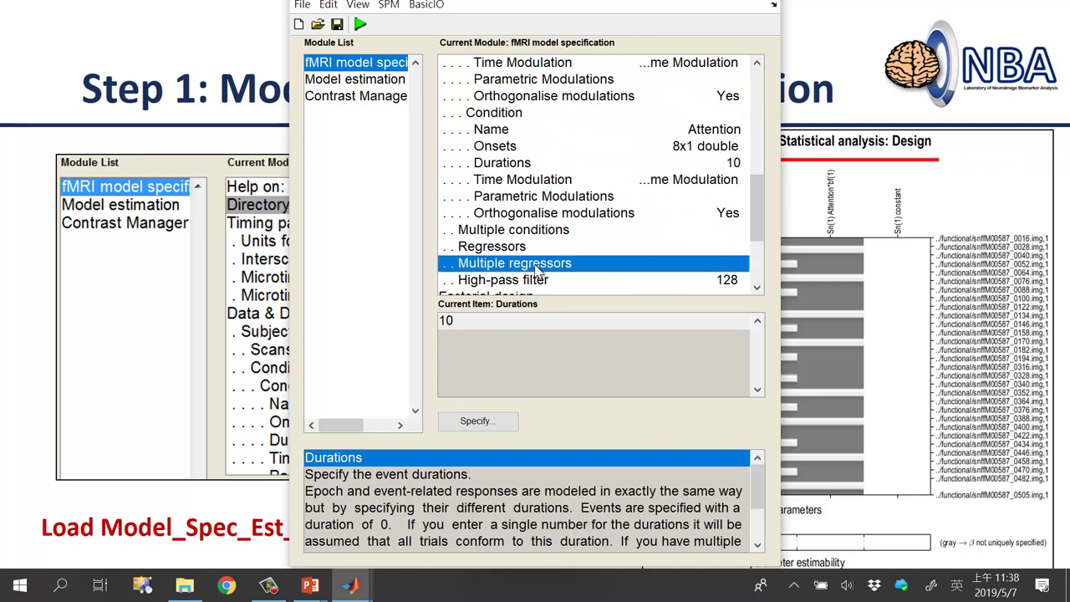
drag(751, 212, 753, 105)
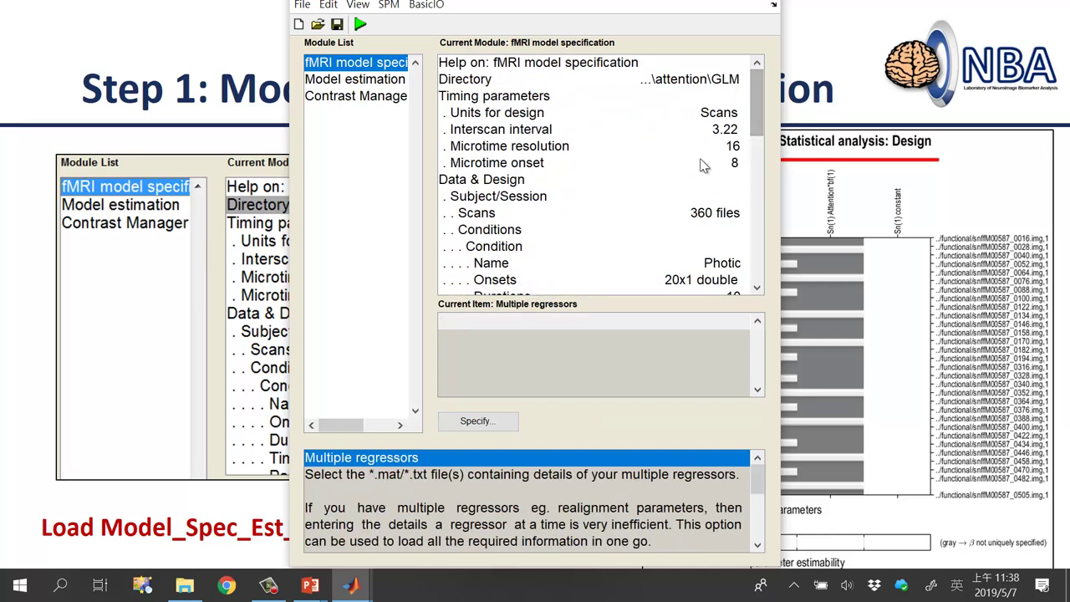
Step: Replace the model specification's output directory with the GLM2 folder on the Desktop
click(505, 83)
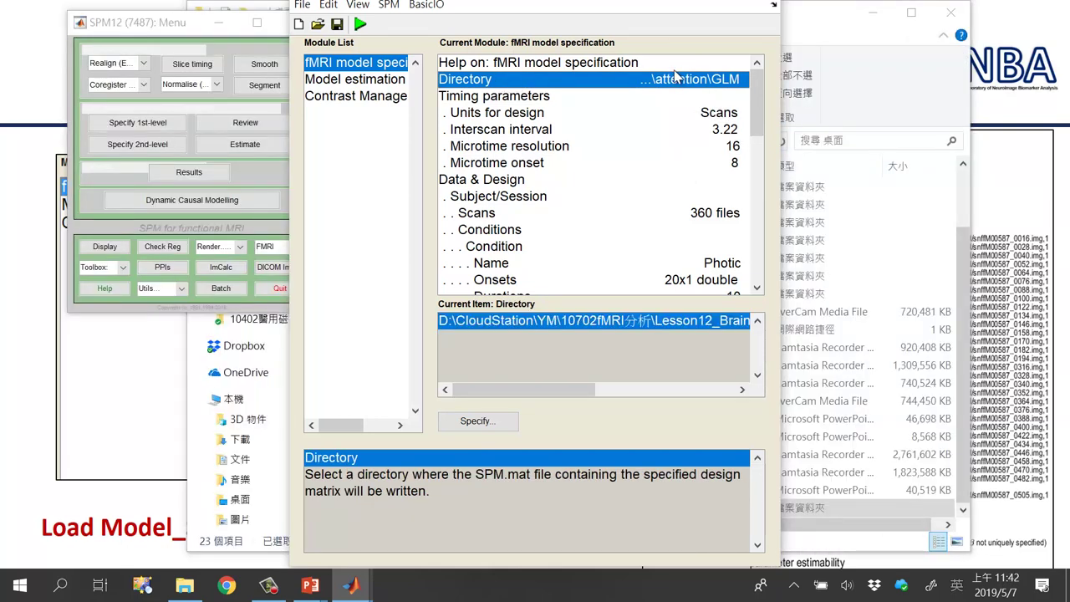
double_click(639, 79)
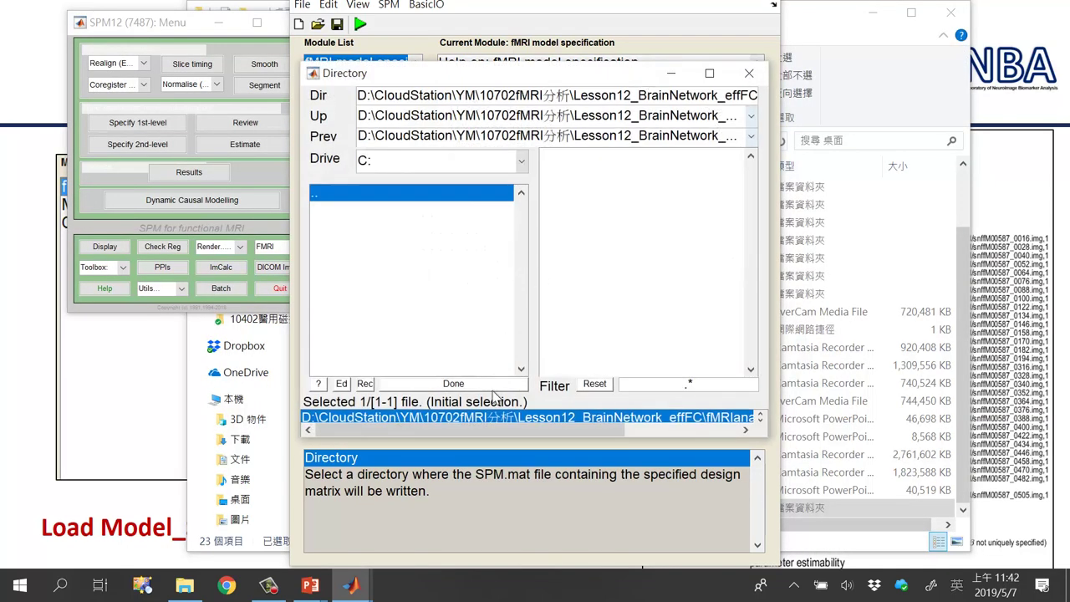
click(552, 422)
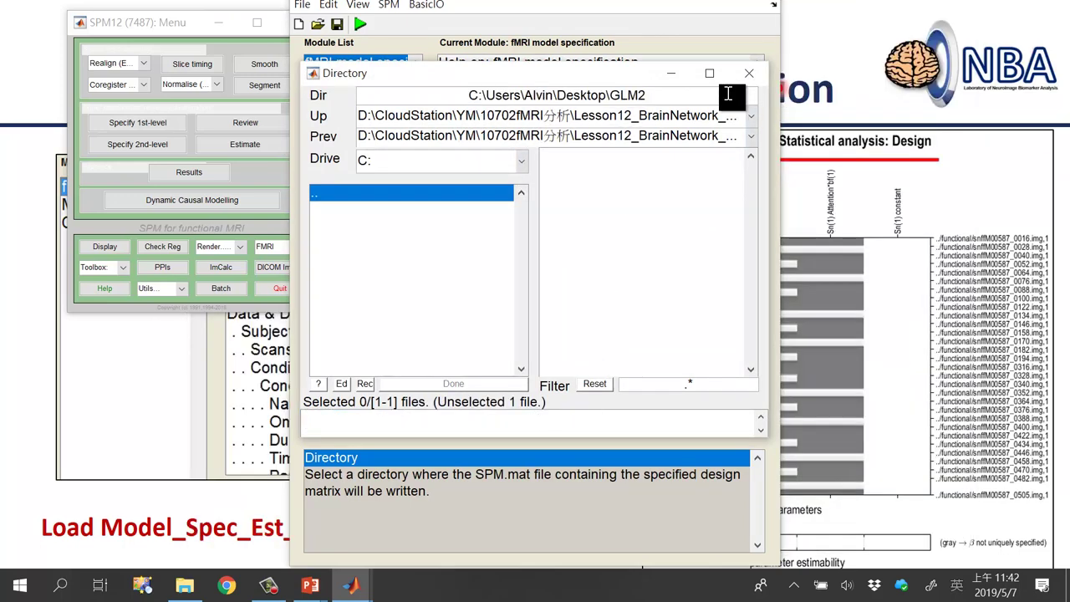
key(Return)
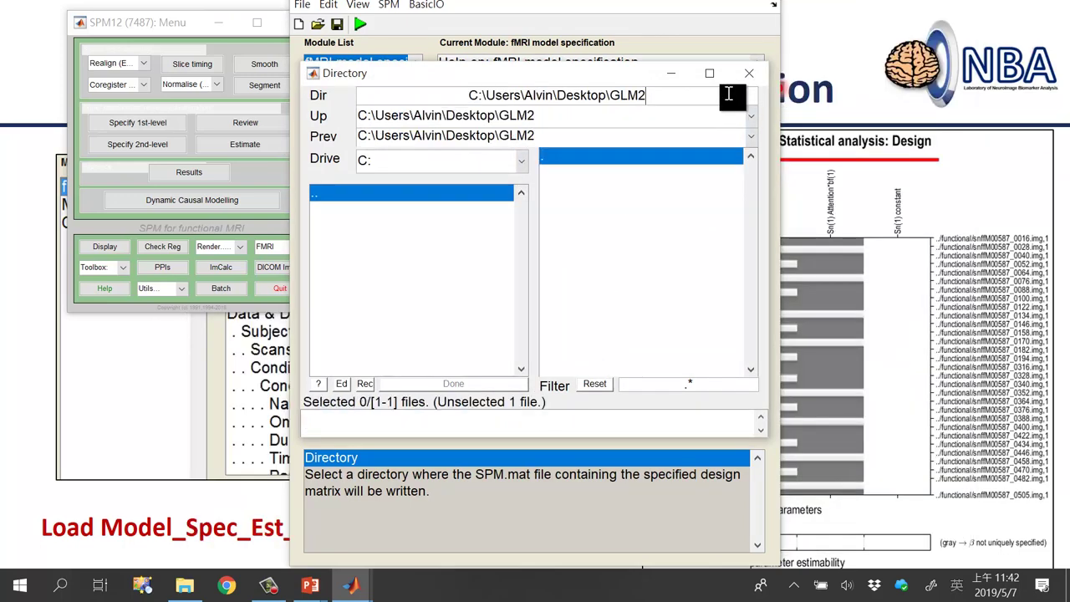
click(627, 157)
click(483, 385)
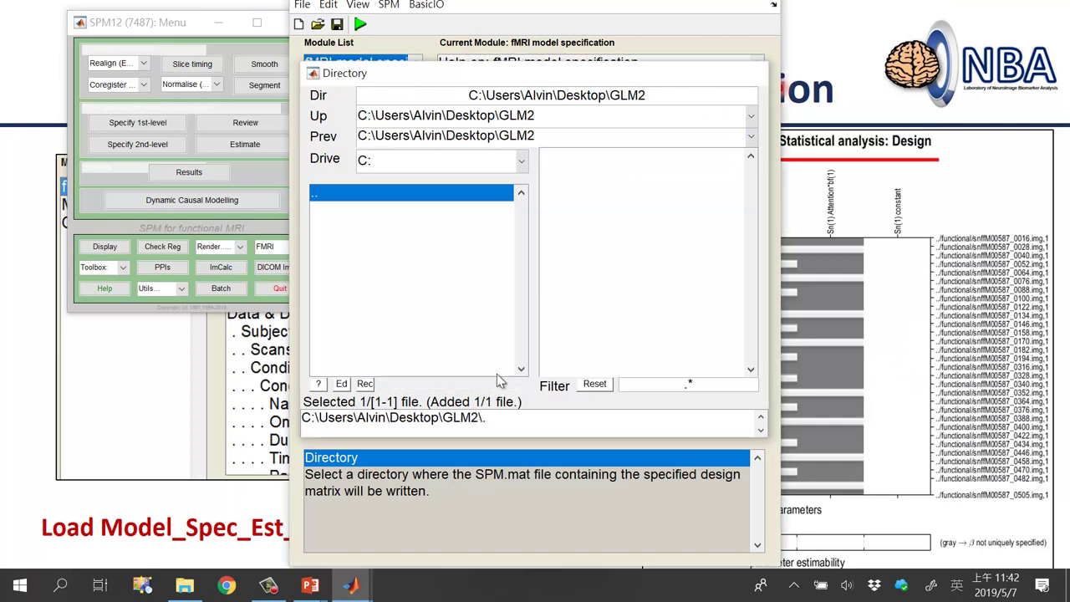
Step: Replace the session's scans with all snffM00587 images from the local fMRIana12_materials\attention\functional folder
click(528, 114)
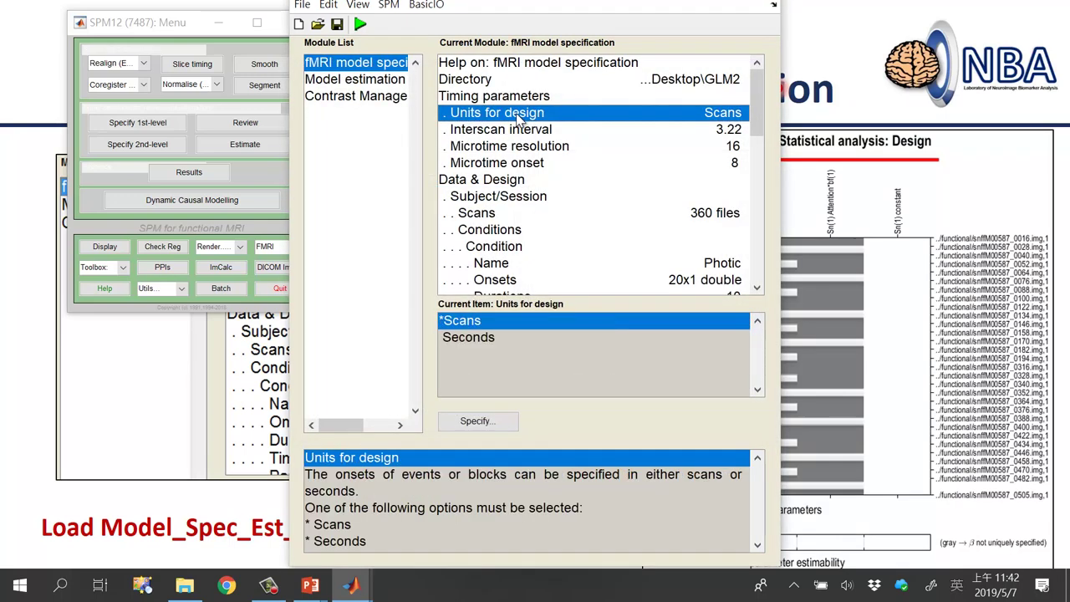
click(565, 216)
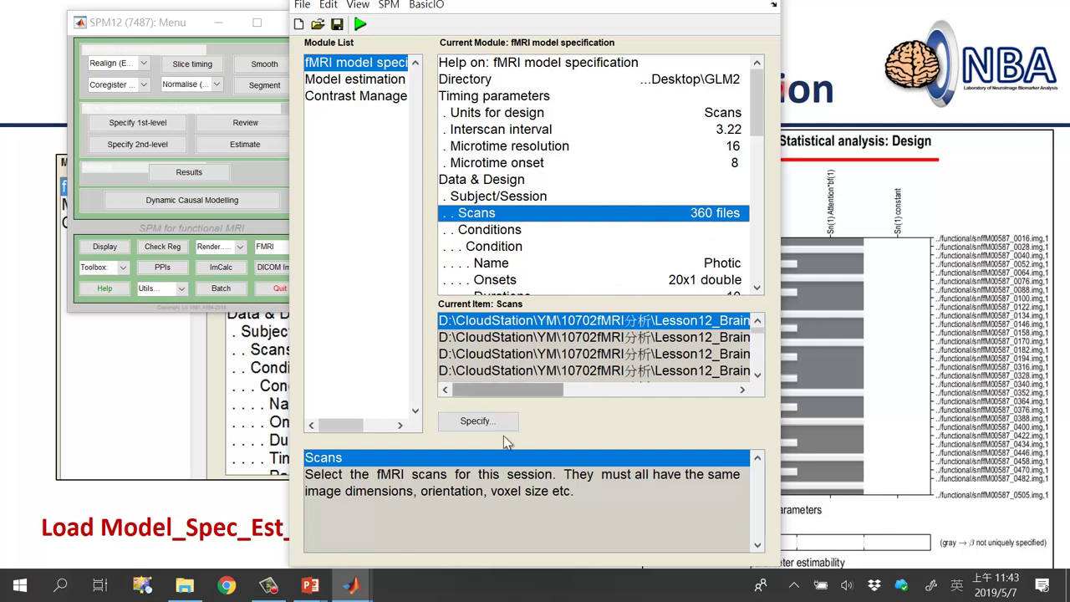
click(477, 420)
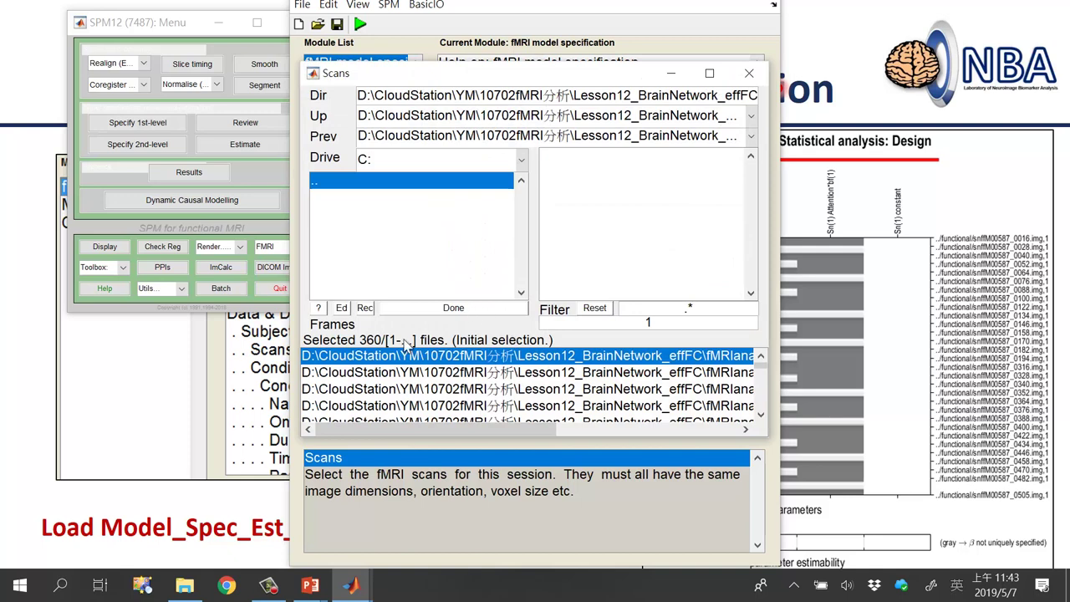
right_click(460, 378)
click(485, 391)
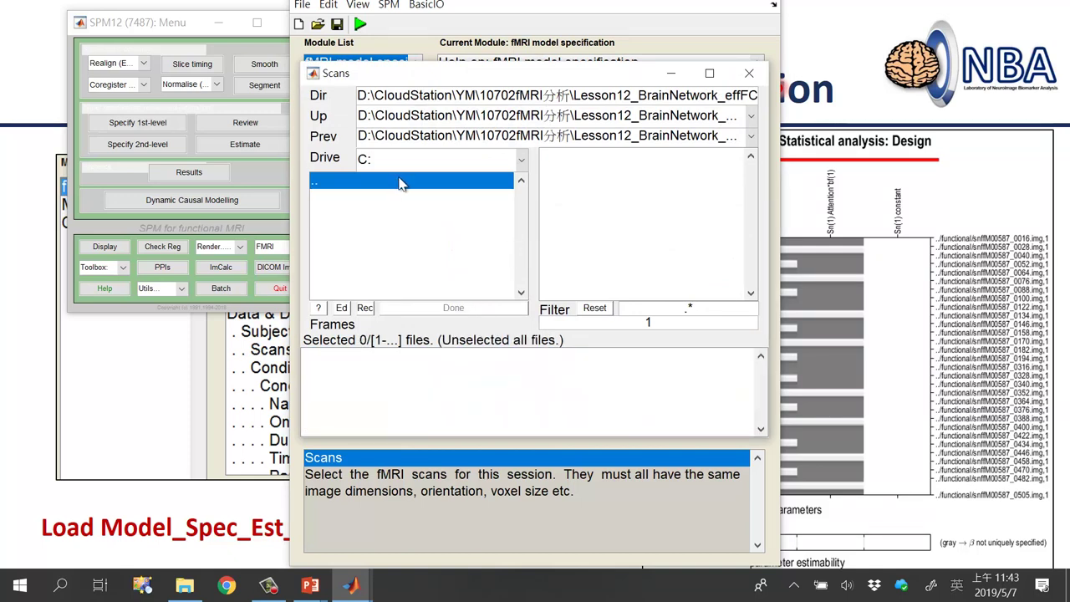
triple_click(685, 93)
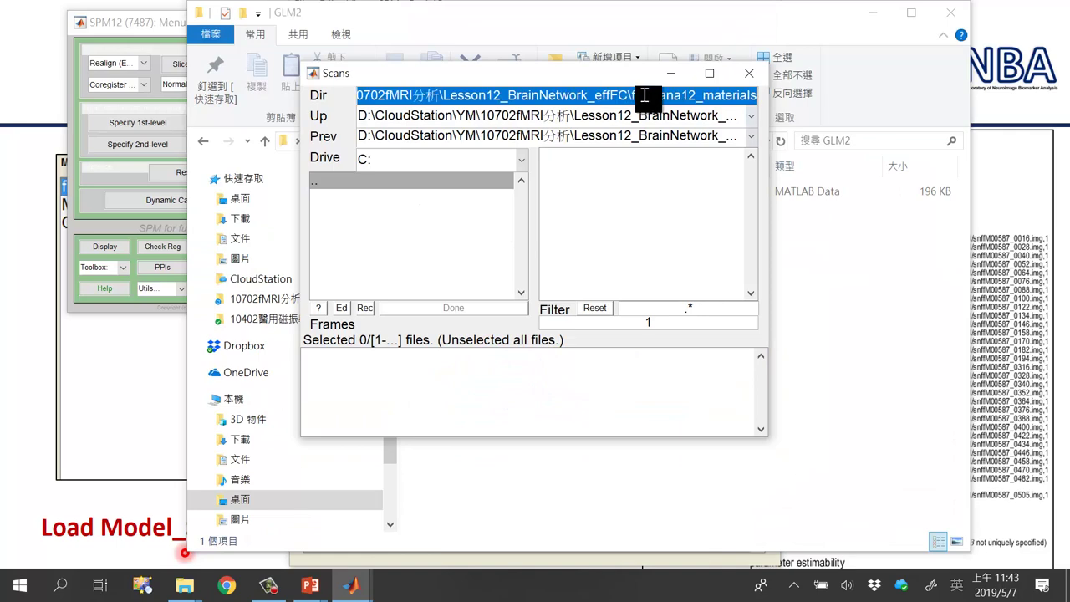
text(C:\Users\Alvin\CloudStation\YM\10702fMRI分析\Lesson12_BrainNetwork_effFC\fMRIana12_materials\attention\functional)
key(Return)
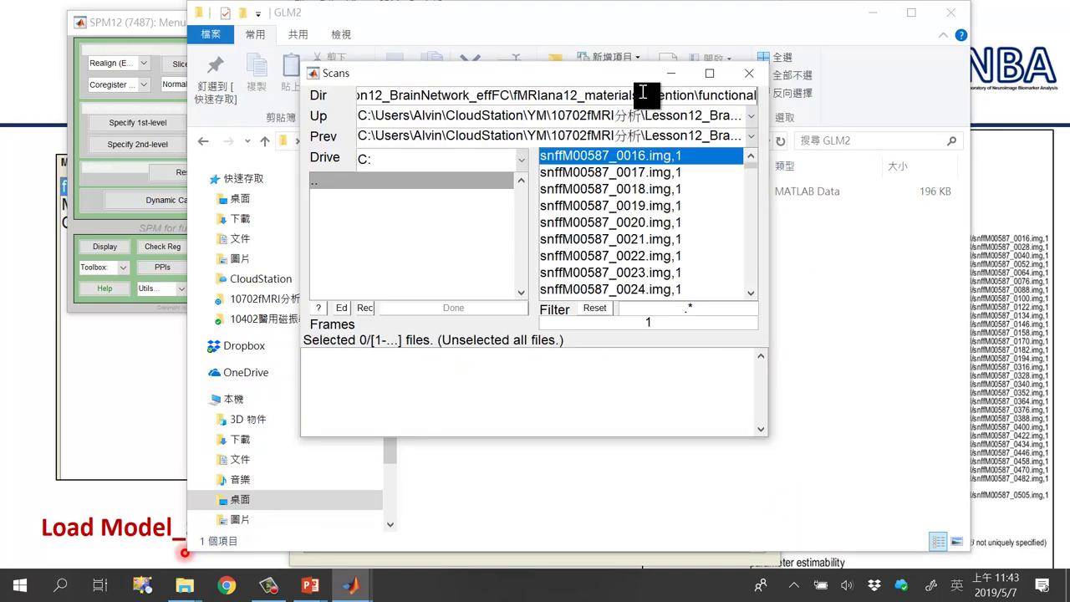
right_click(611, 159)
click(640, 169)
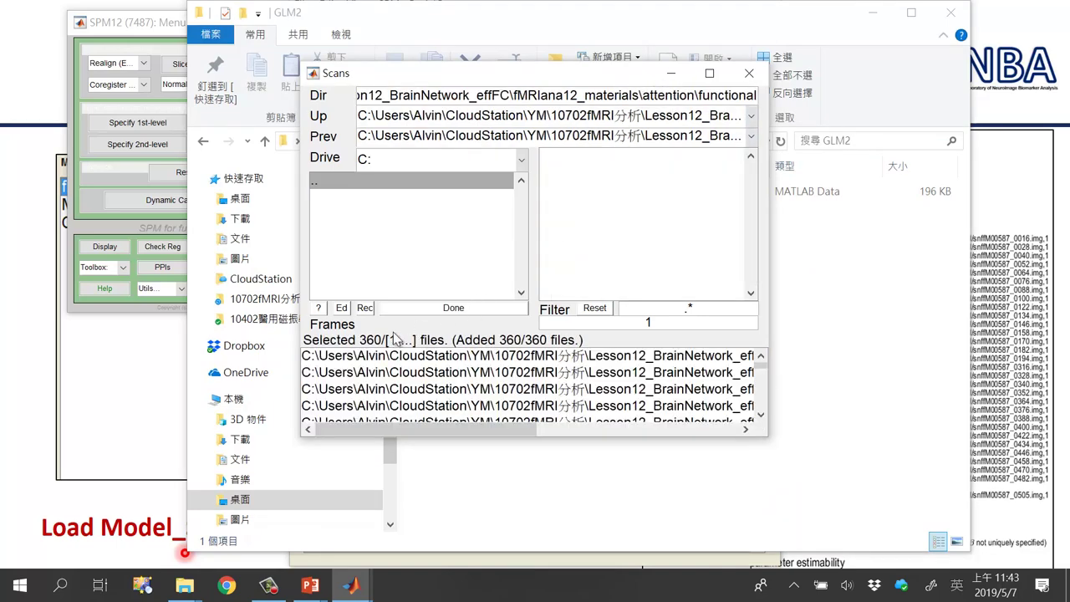
click(432, 308)
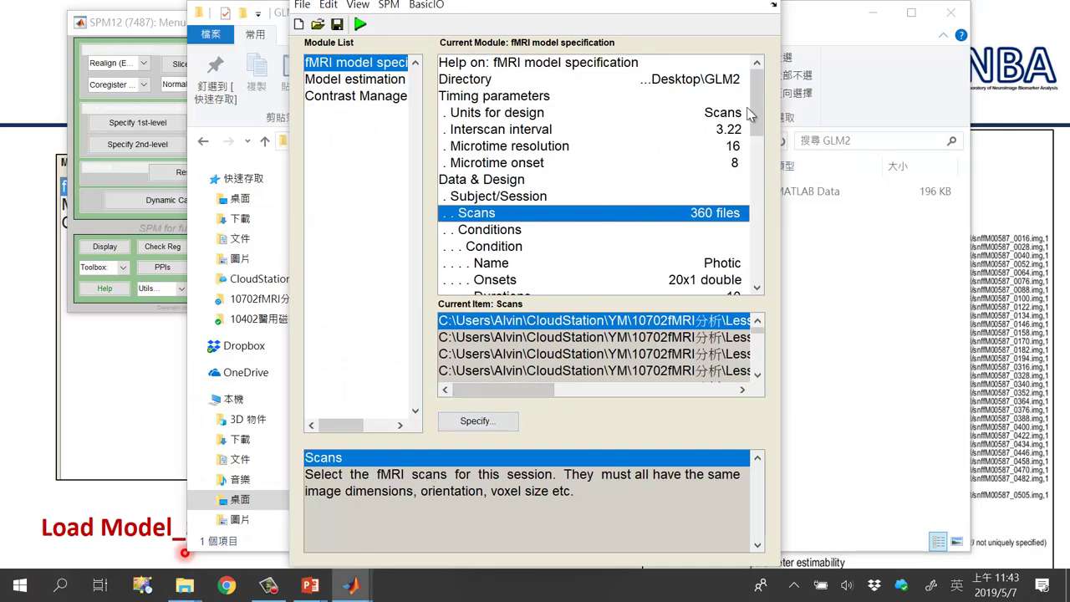
Step: Review the model specification's directory and scans, and widen the batch window to examine the Model estimation module's SPM.mat dependency
drag(757, 125, 744, 80)
click(721, 83)
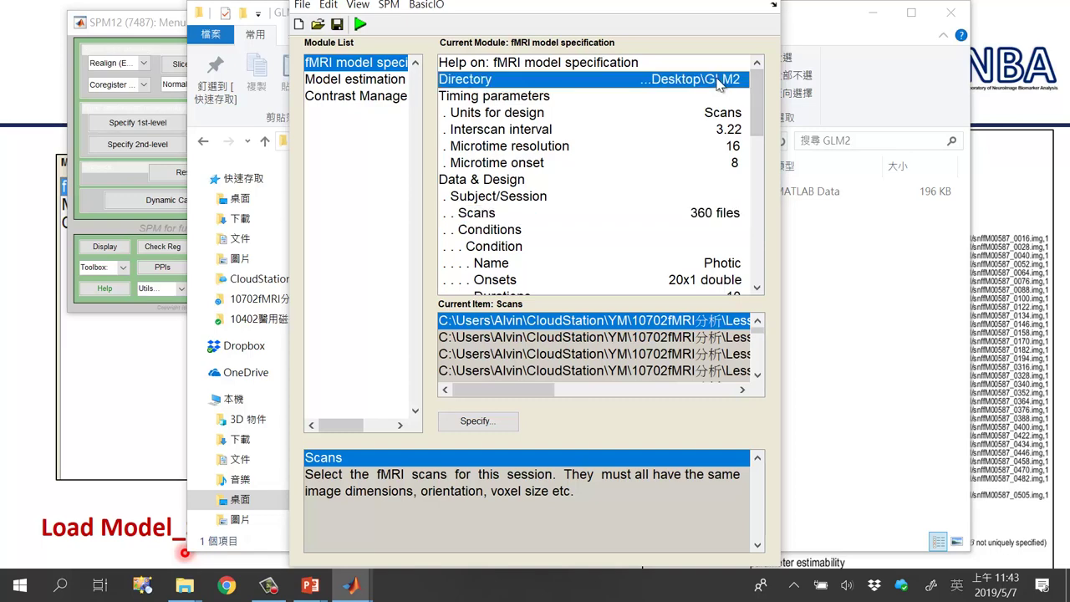
click(702, 215)
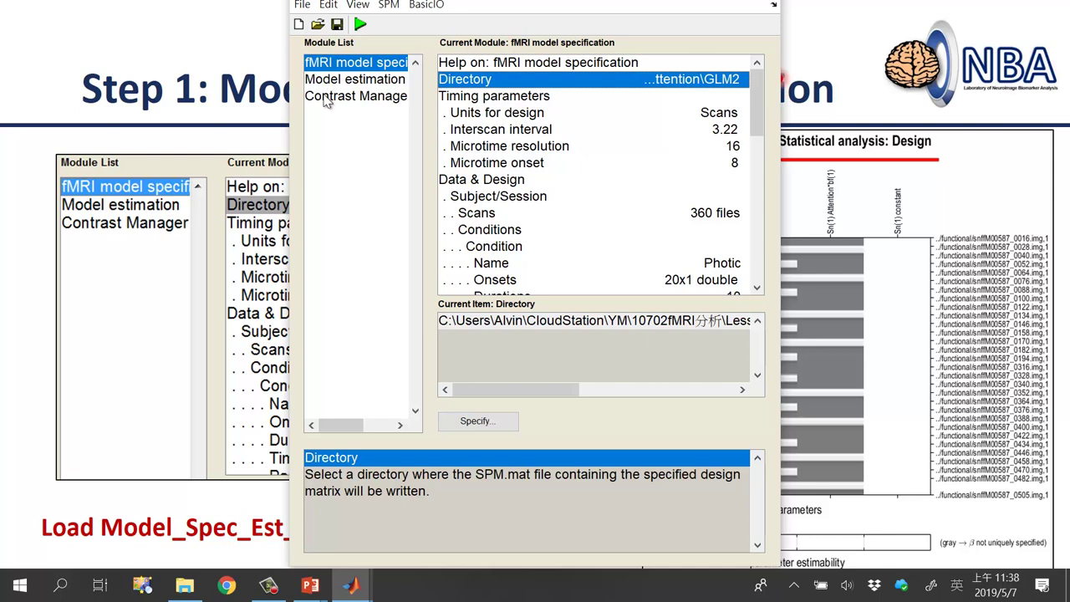
click(337, 81)
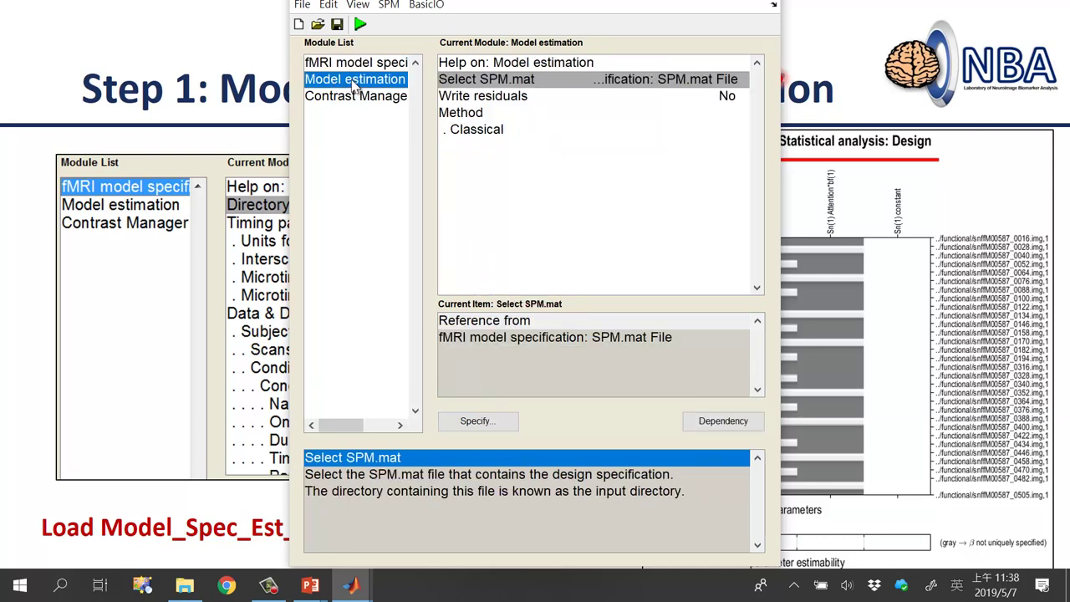
mouse_move(361, 589)
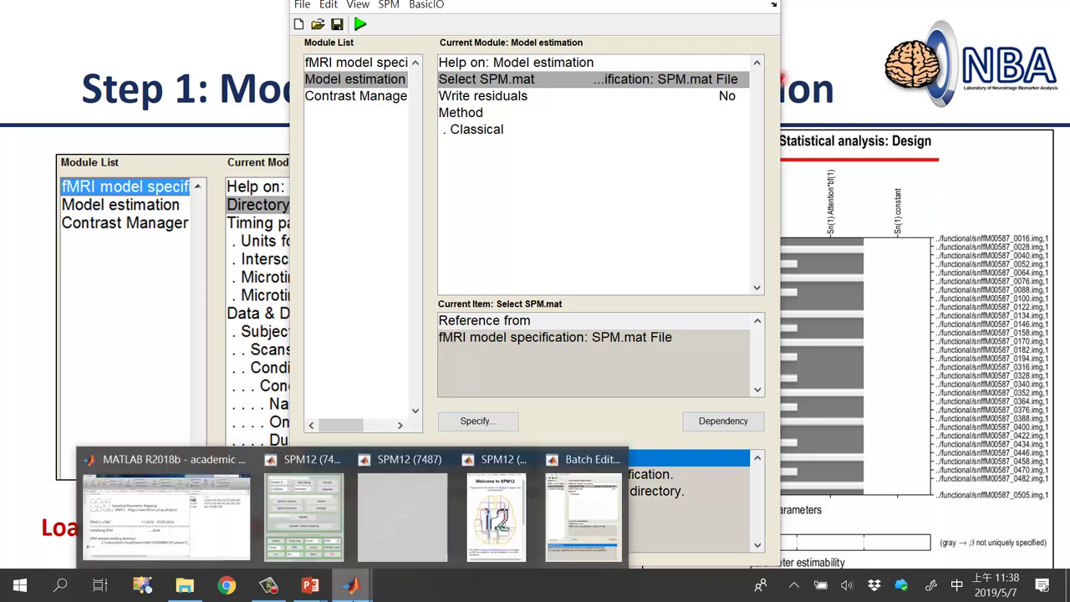
click(408, 546)
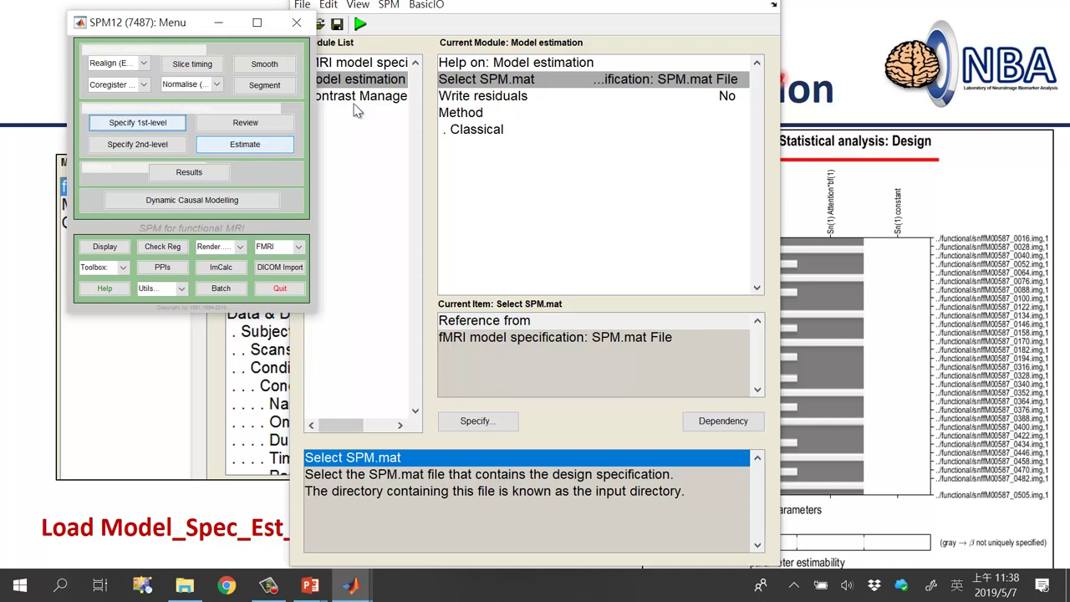
click(382, 82)
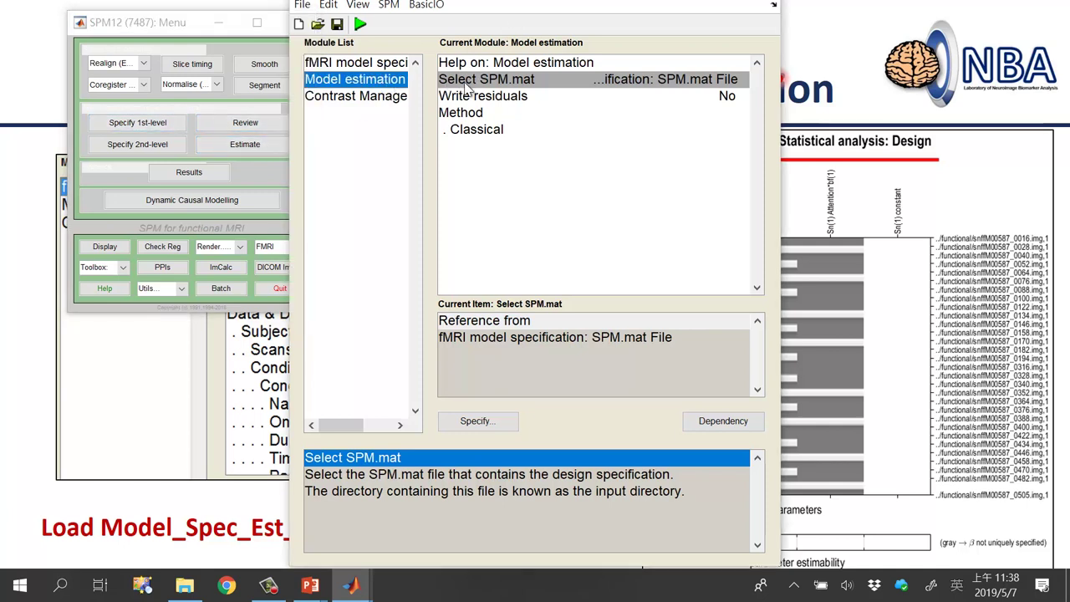
click(493, 86)
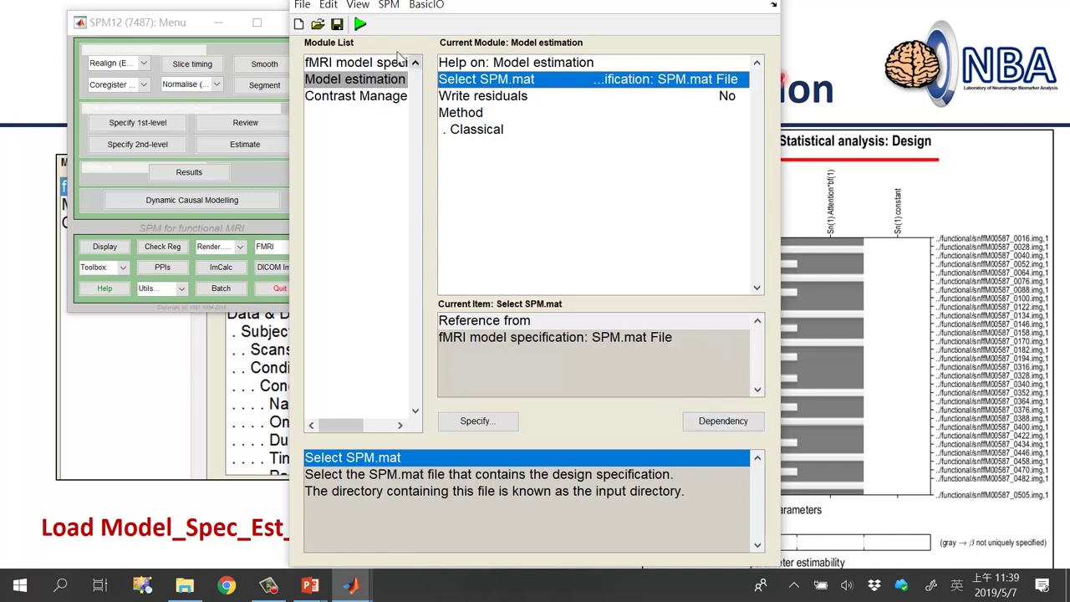
click(381, 65)
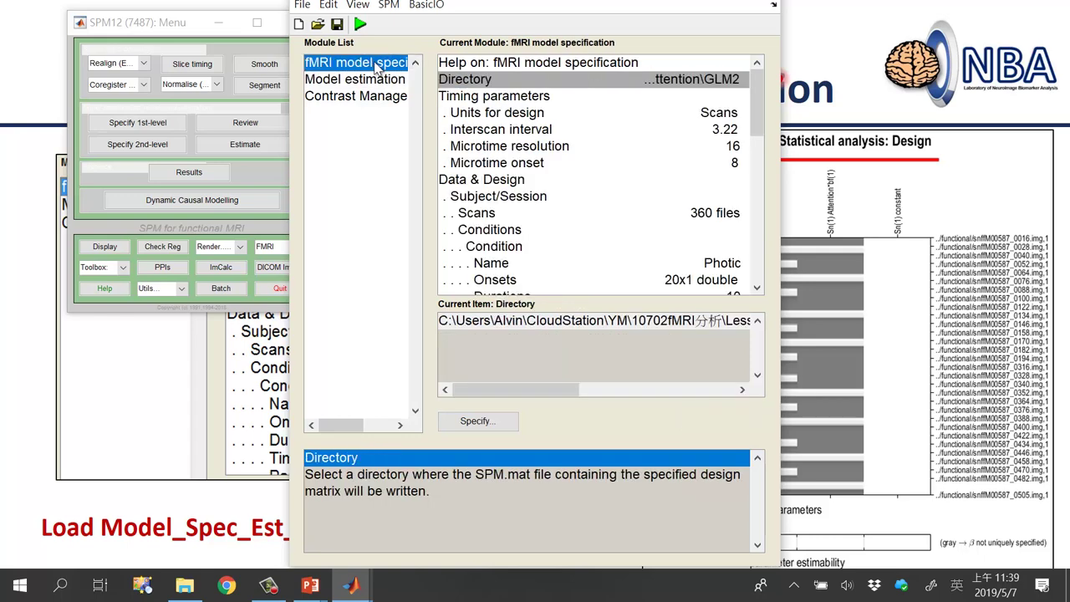
click(360, 82)
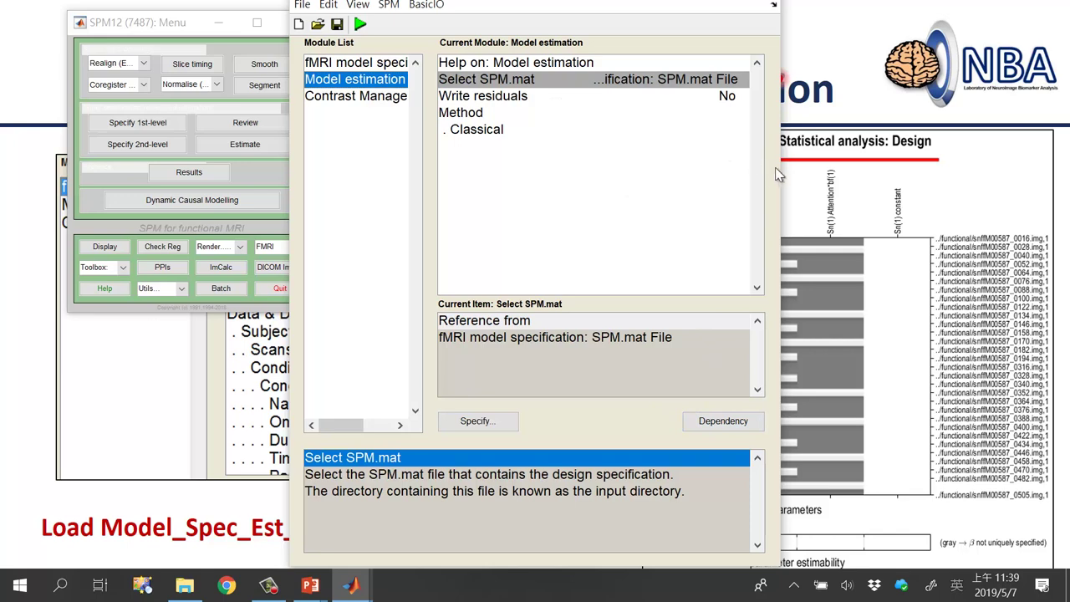
drag(777, 174, 986, 175)
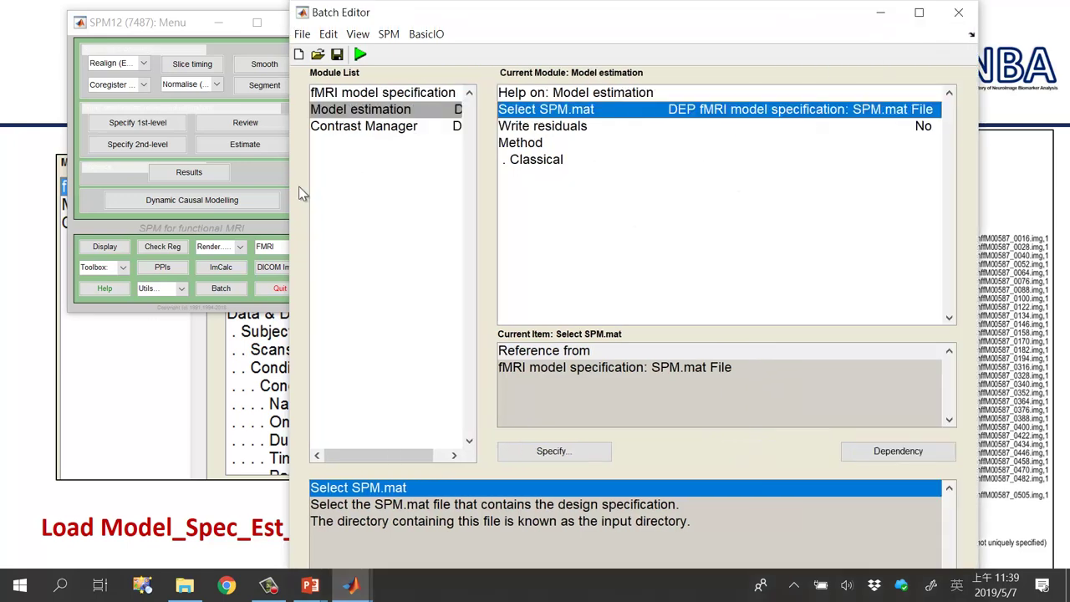
drag(285, 194, 56, 194)
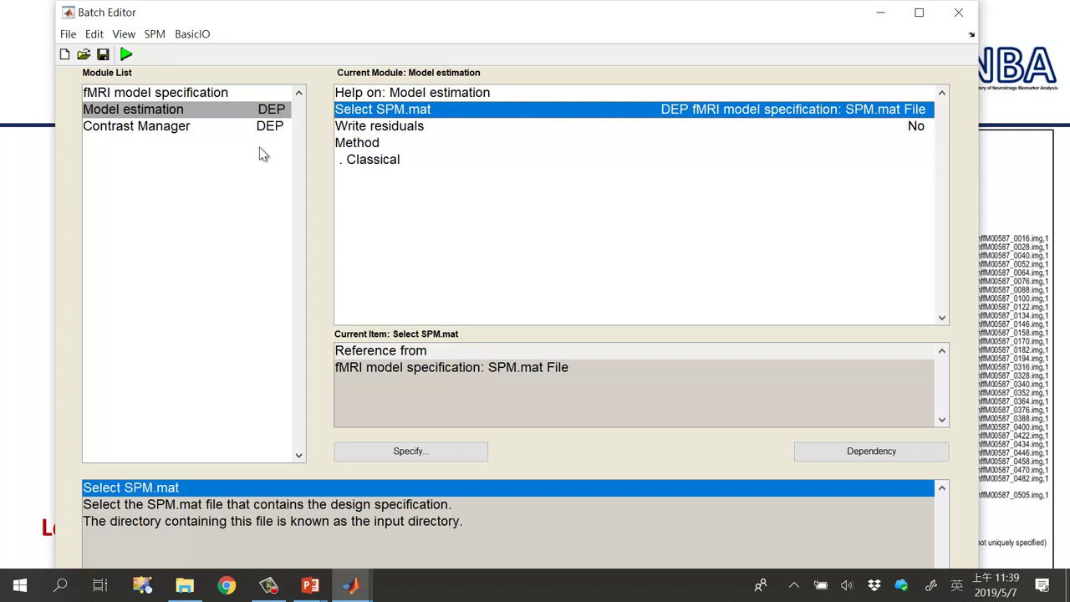
Step: Examine the Contrast Manager's Effects of interest F-contrast weights matrix and the Photic T-contrast's name and weights vector
click(161, 127)
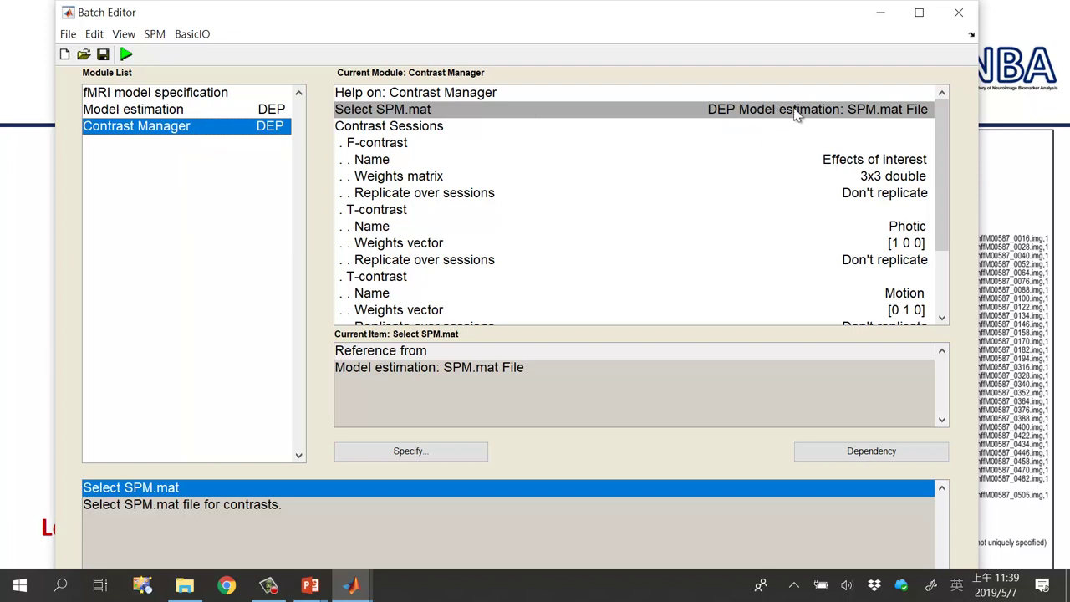
click(434, 127)
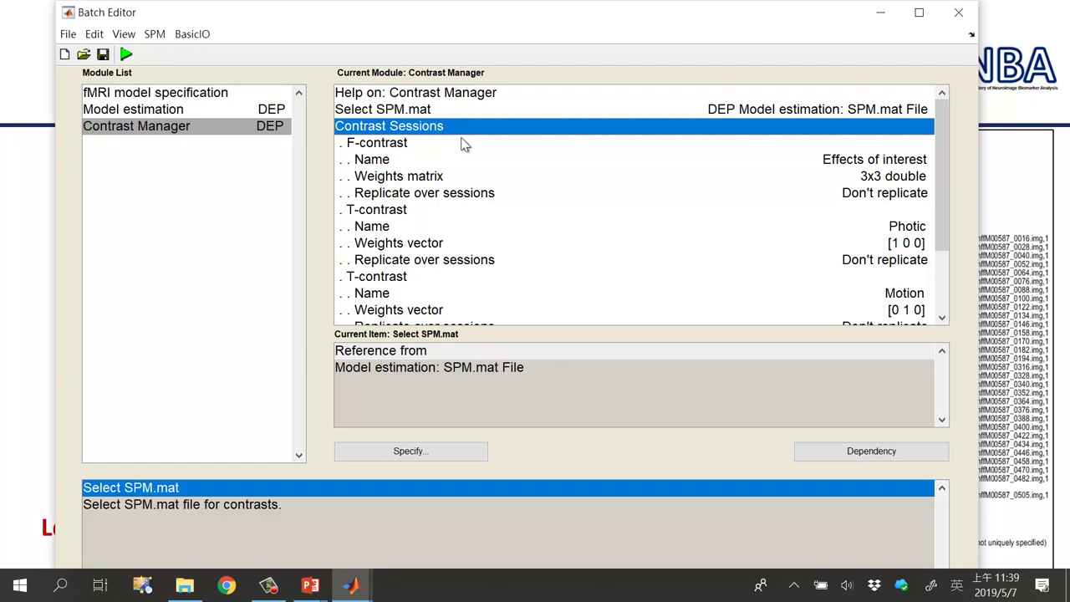
scroll(478, 159, down, 1)
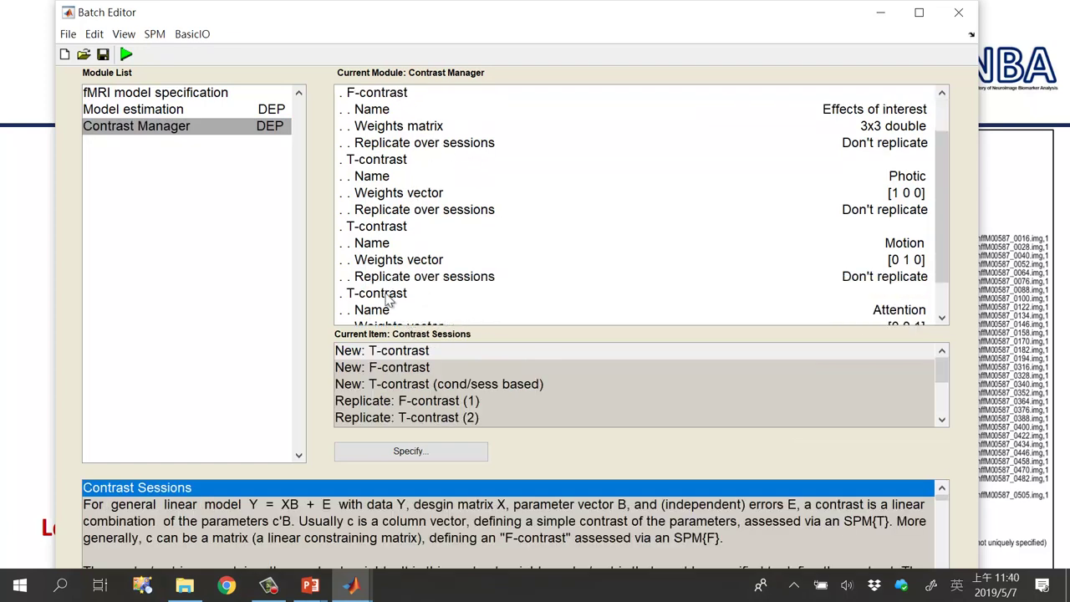
click(381, 97)
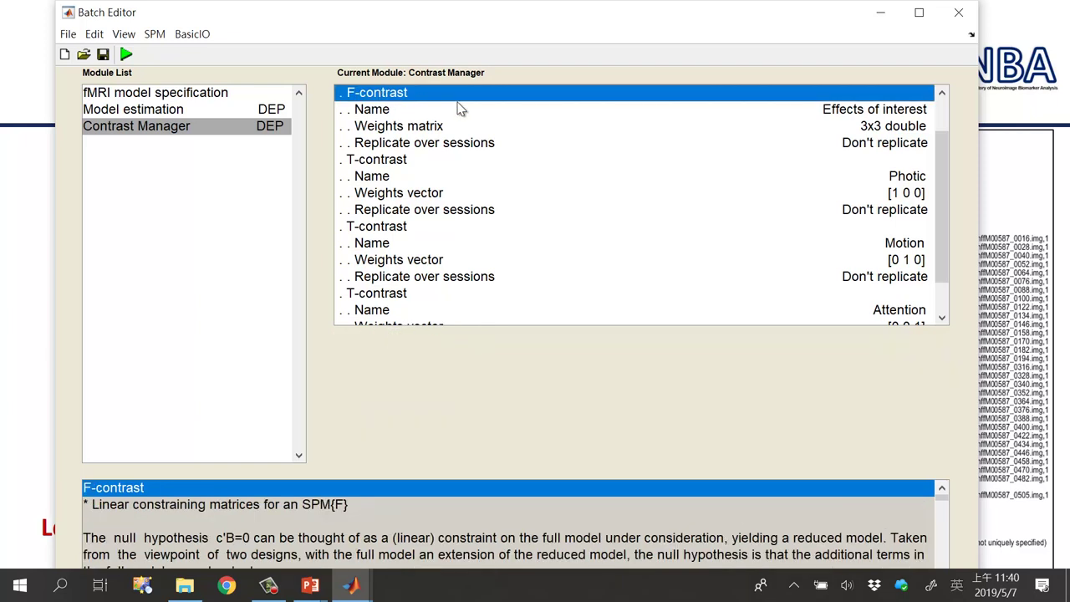
click(861, 129)
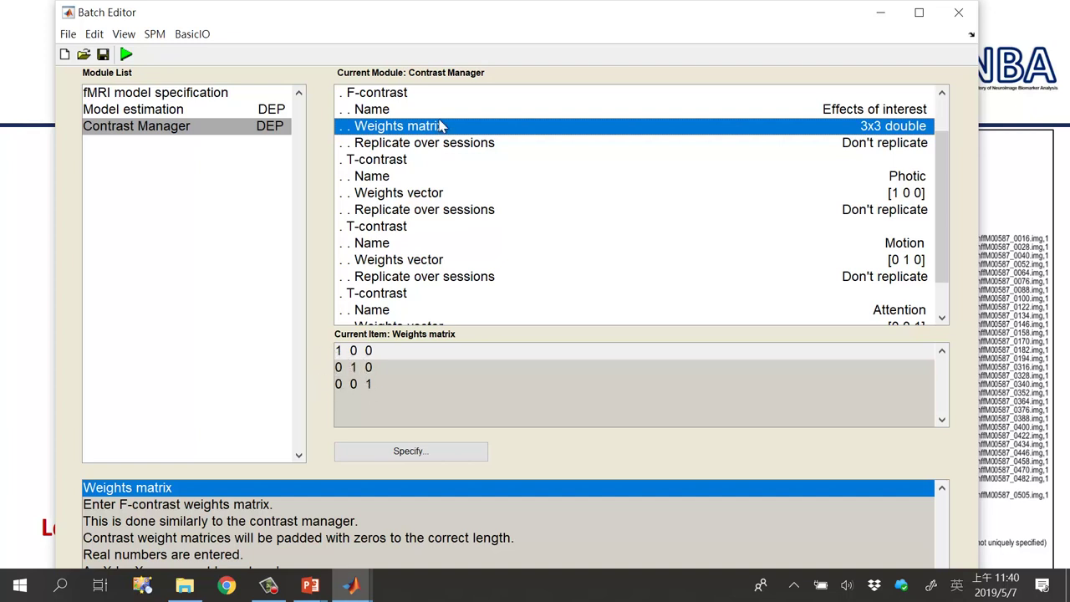
click(402, 159)
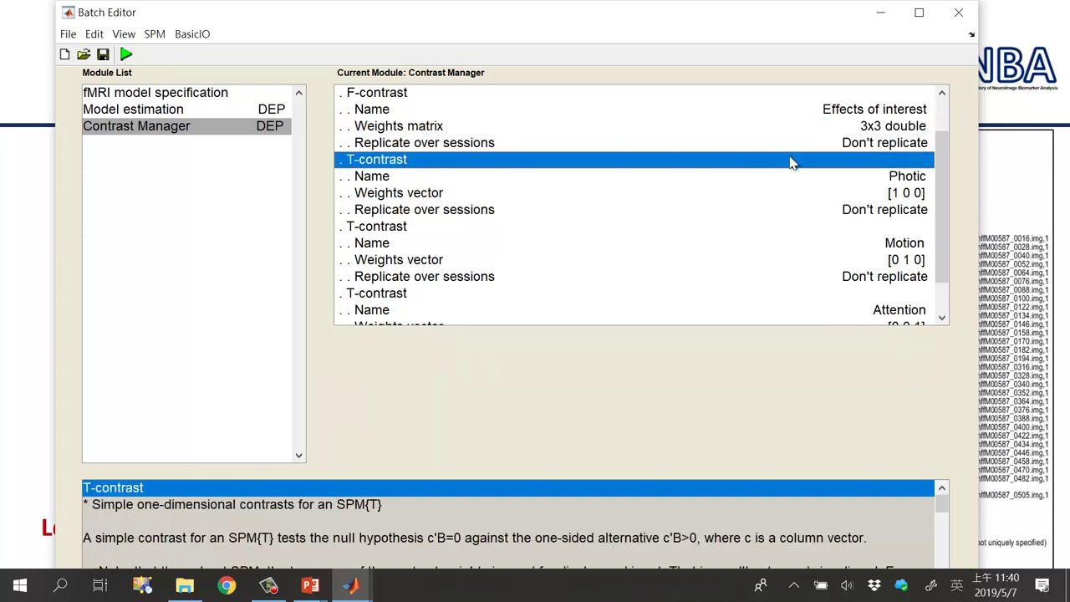
click(874, 177)
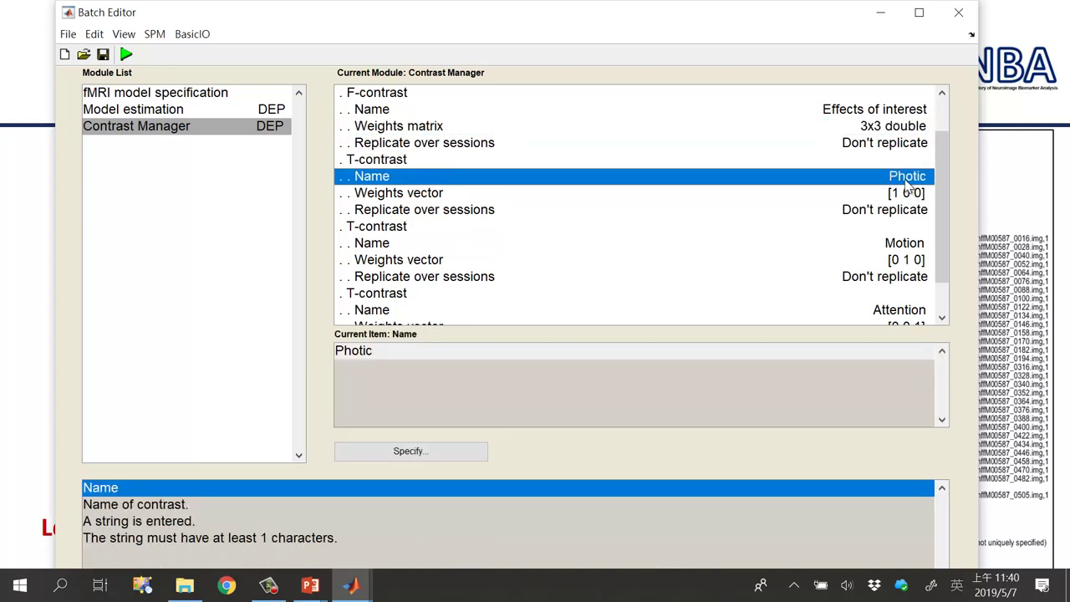
click(895, 193)
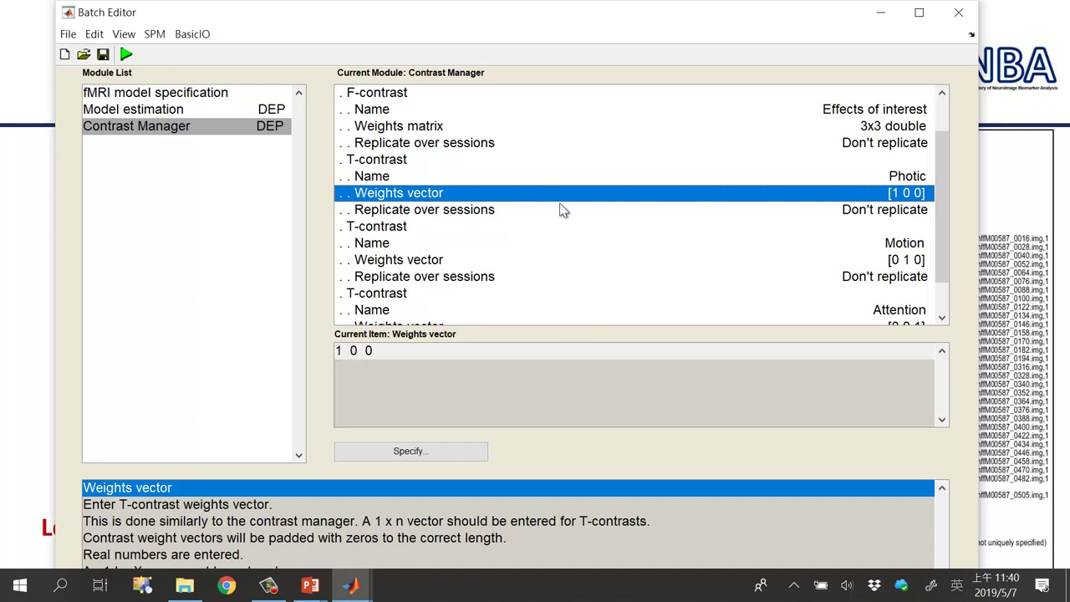
Step: Examine the names and weights vectors of the Motion and Attention T-contrasts in the Contrast Manager
click(398, 227)
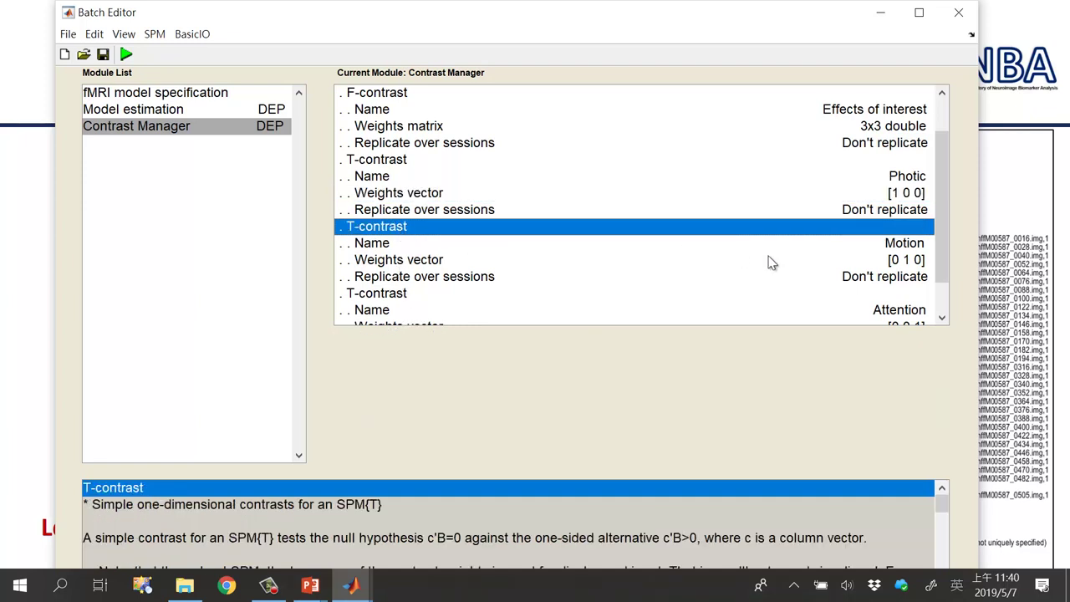
click(887, 243)
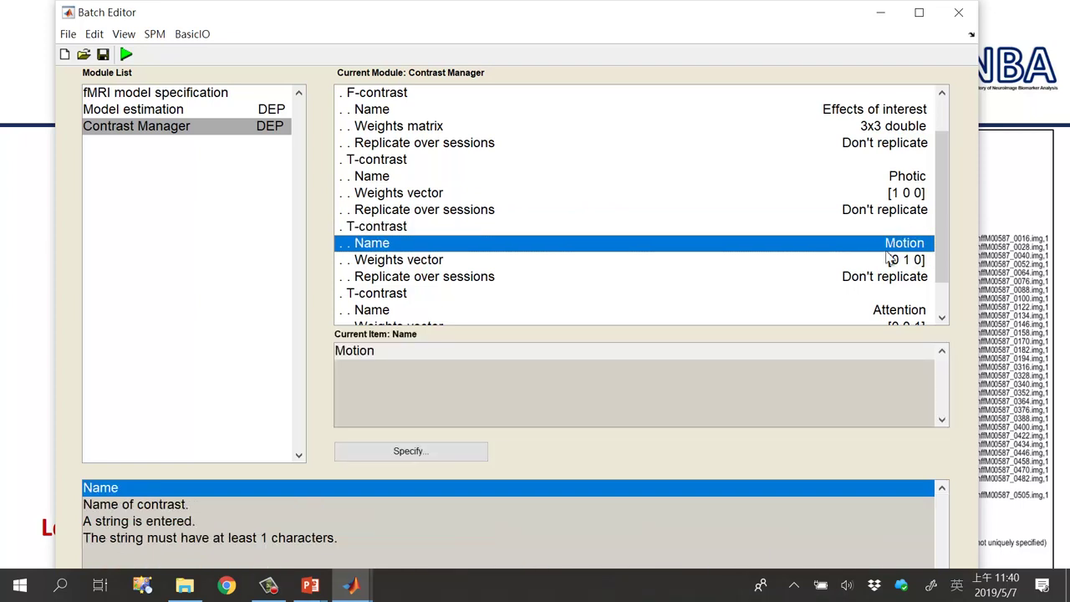
click(891, 265)
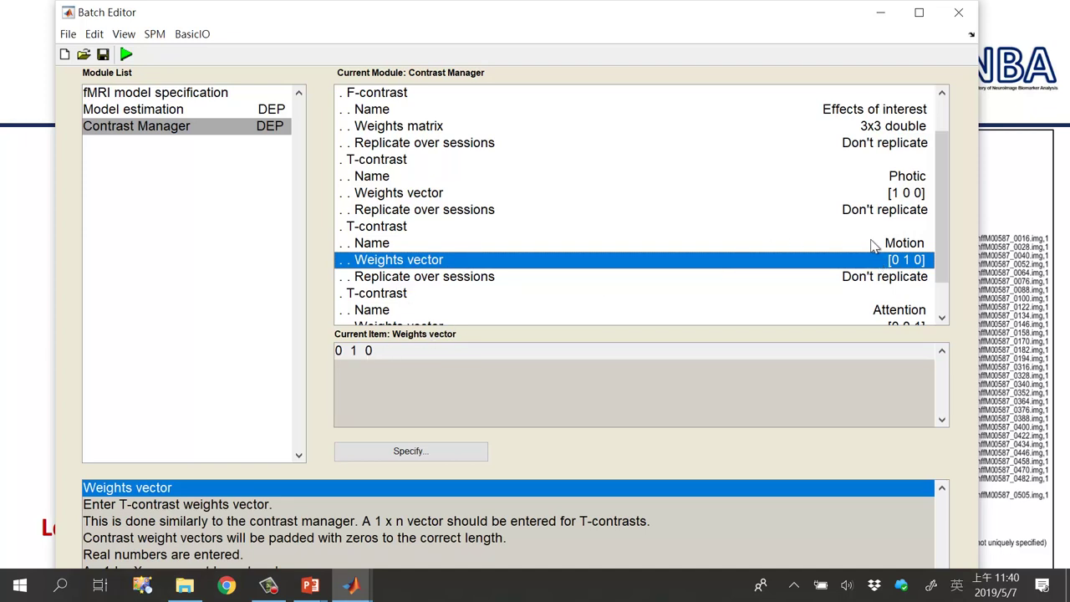
scroll(886, 262, down, 1)
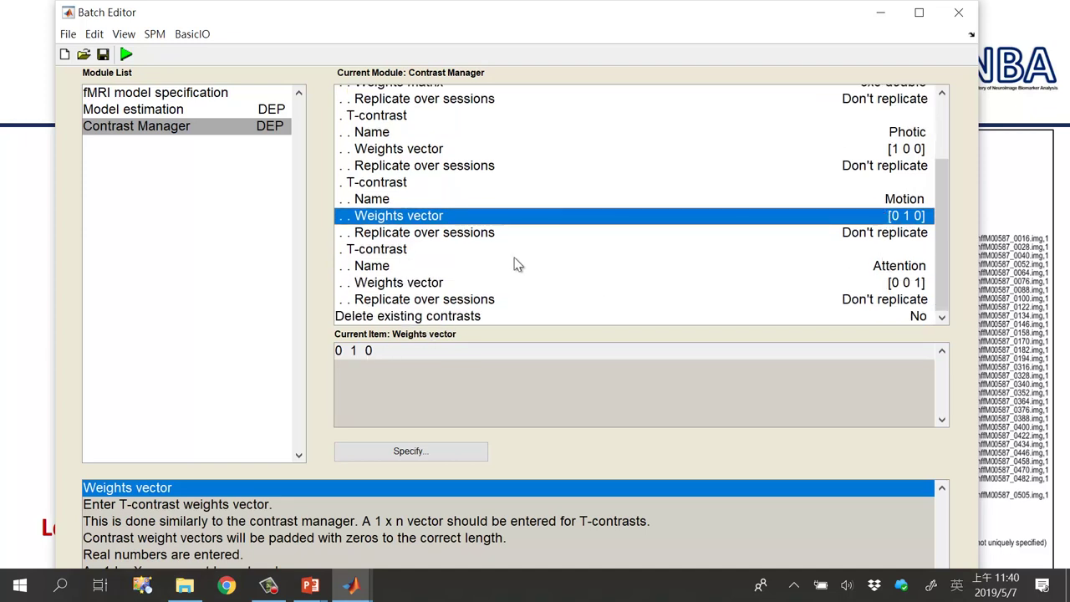
click(479, 251)
click(880, 268)
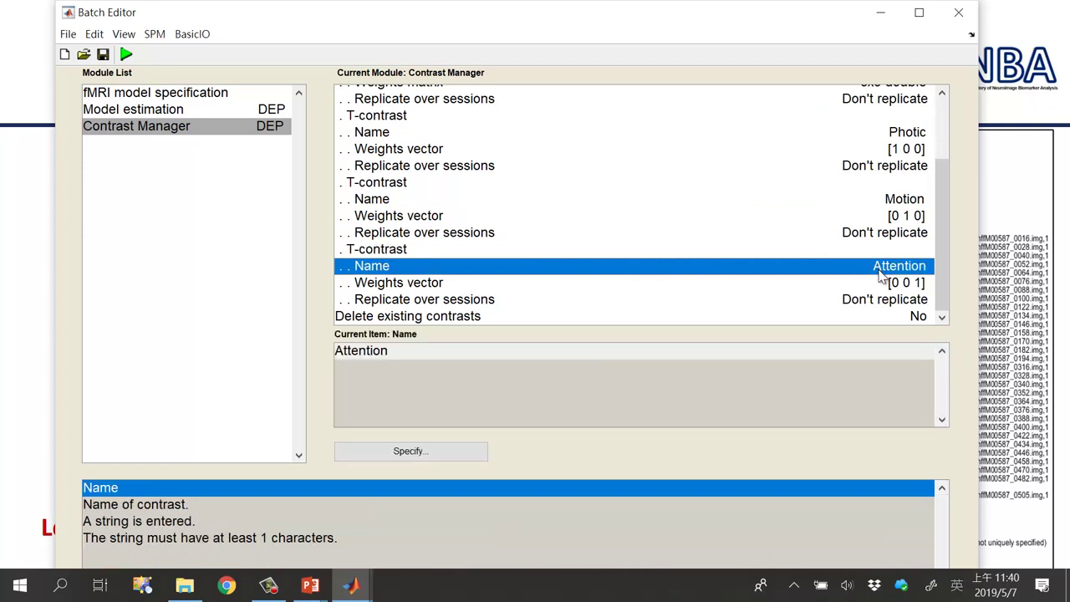
click(883, 282)
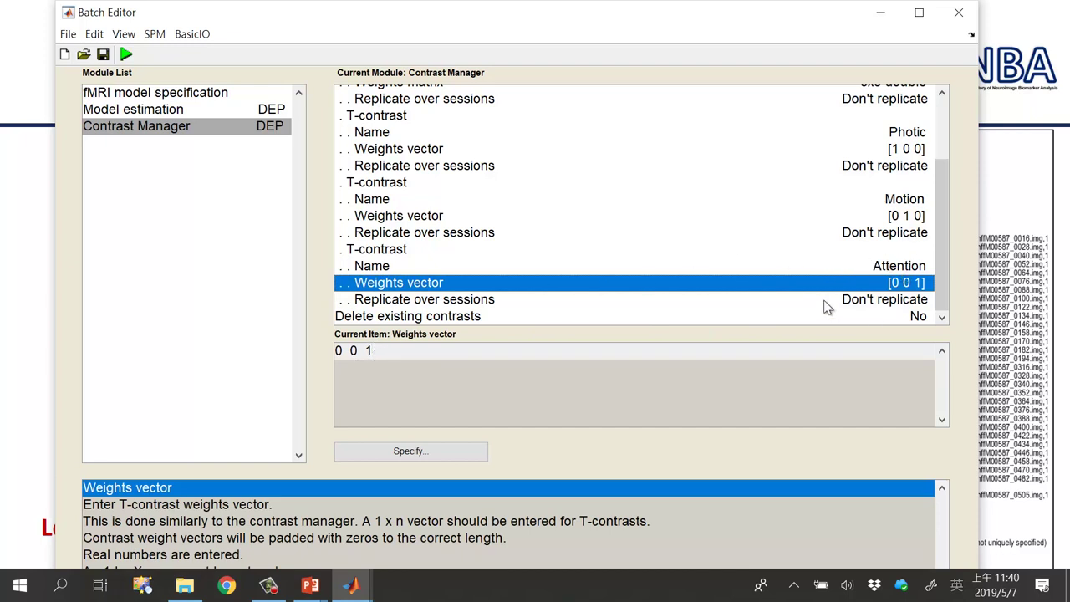
drag(941, 272, 794, 144)
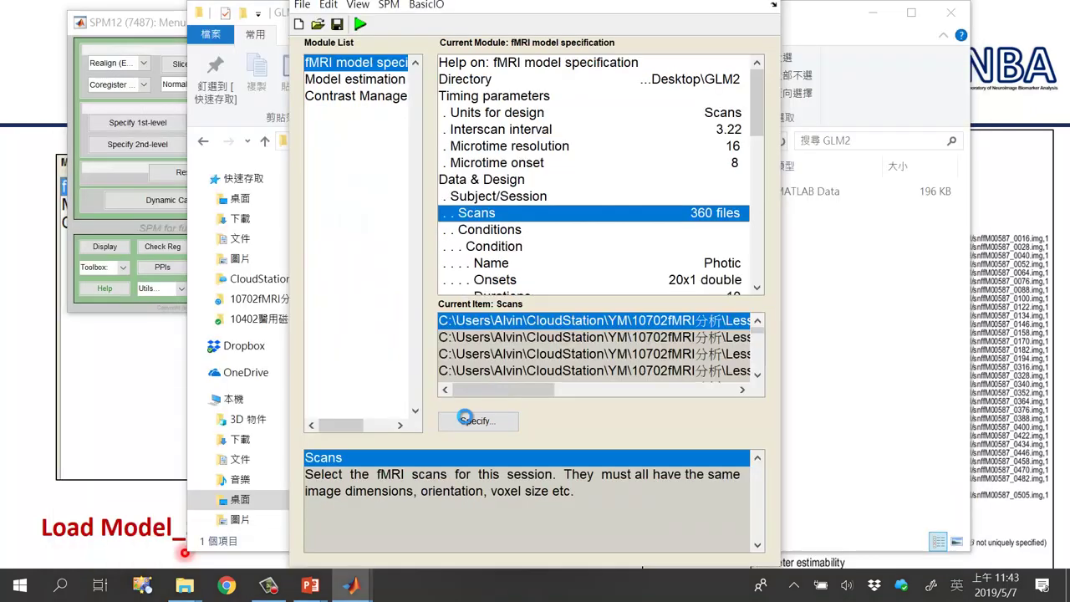
Step: Switch to the MATLAB main window to check the batch run's output in the Command Window
mouse_move(351, 585)
click(143, 539)
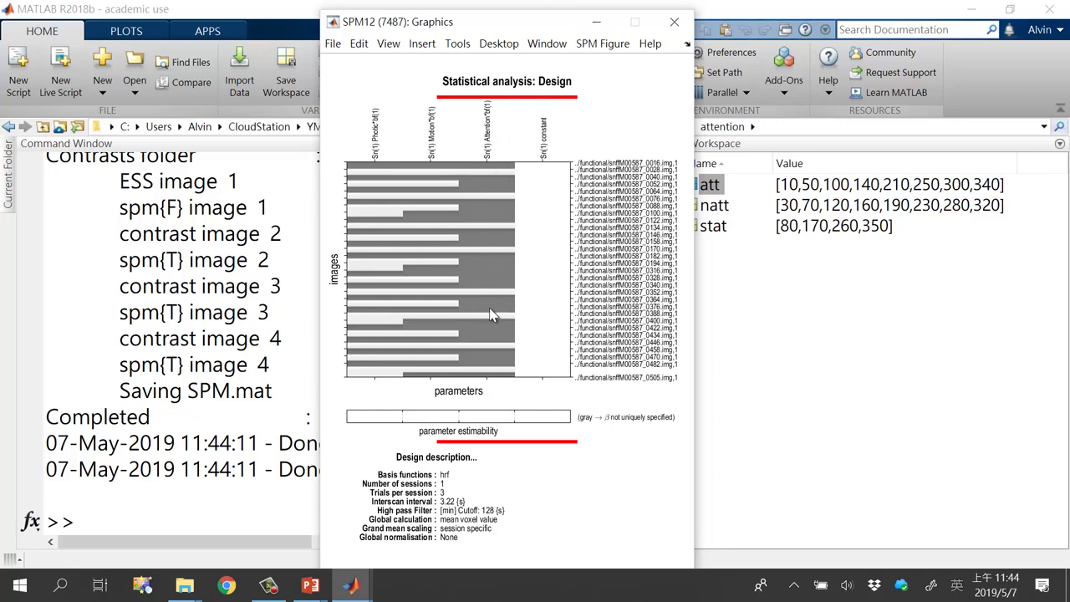
Step: Check the batch's completion line in the MATLAB Command Window and return to the Batch Editor
click(263, 501)
drag(157, 416, 25, 422)
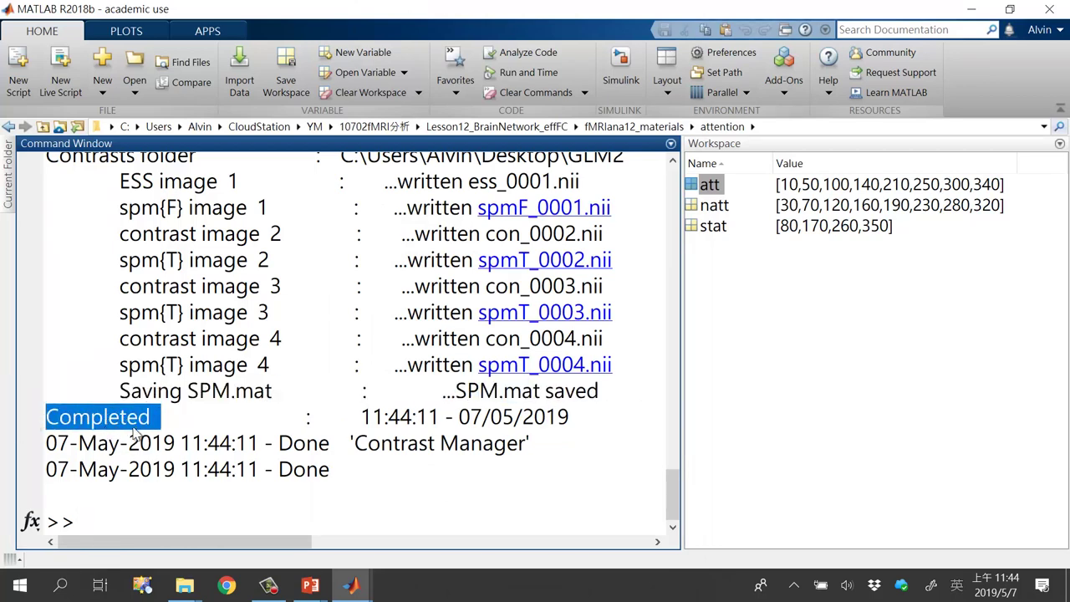
click(351, 589)
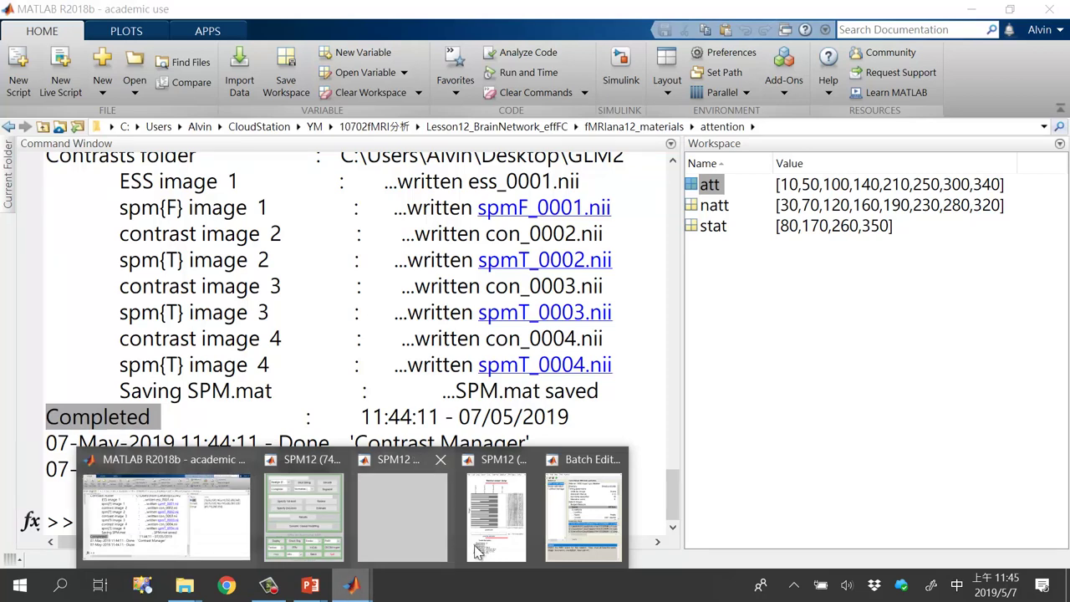
click(583, 506)
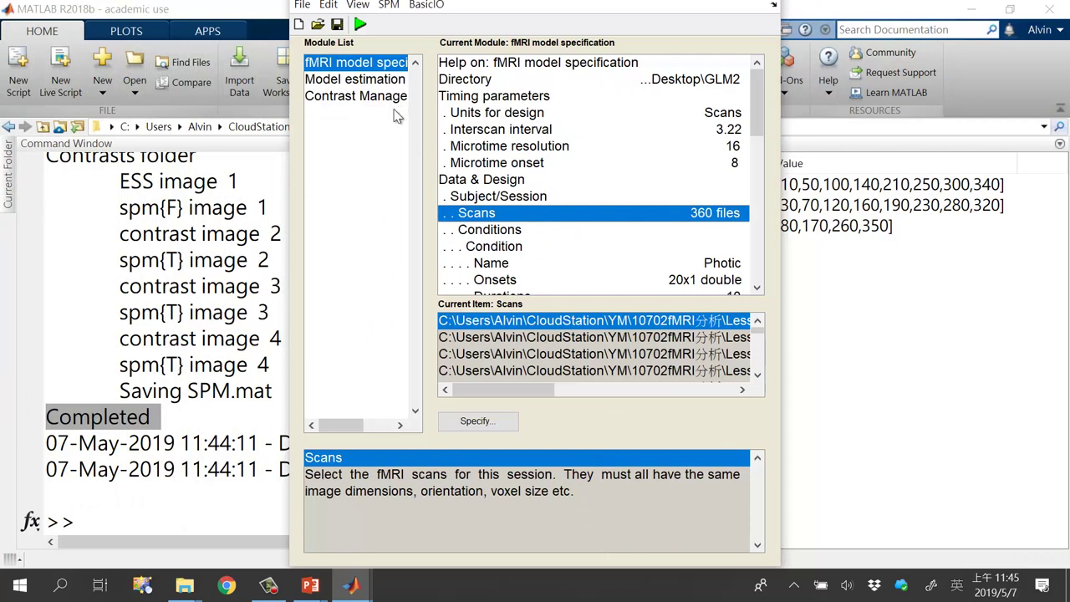
Step: Switch to the PowerPoint slide show and advance to the slide "Step 2: Extraction of time series"
click(349, 588)
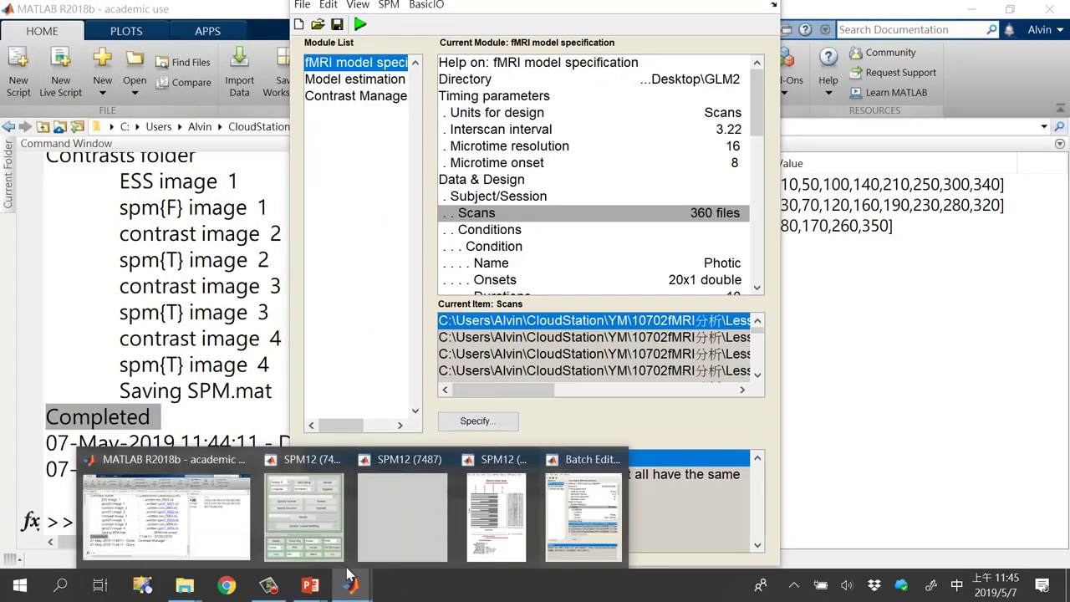
mouse_move(310, 586)
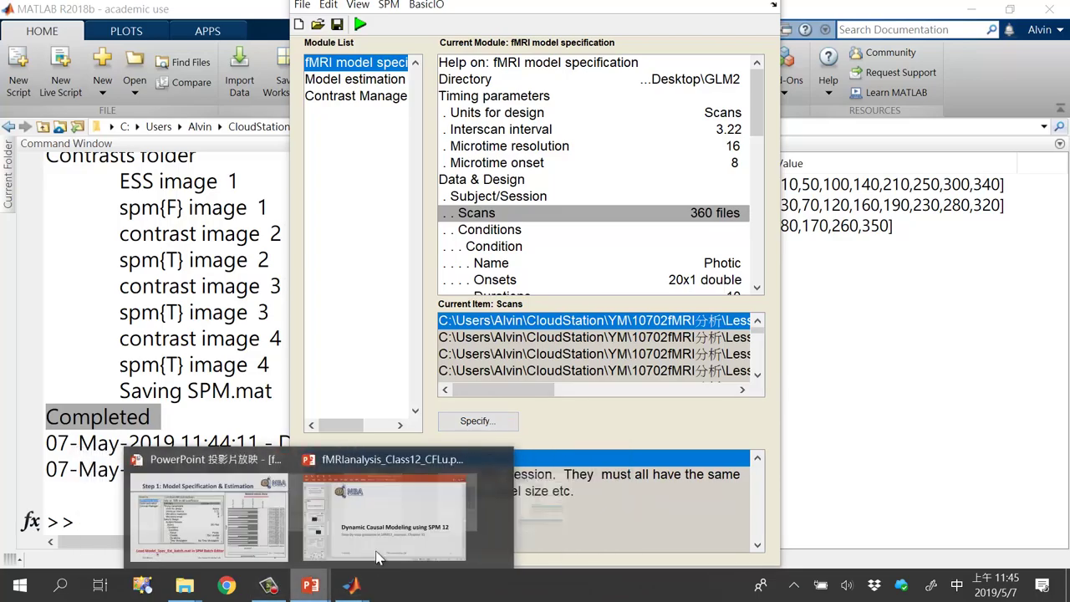
click(261, 516)
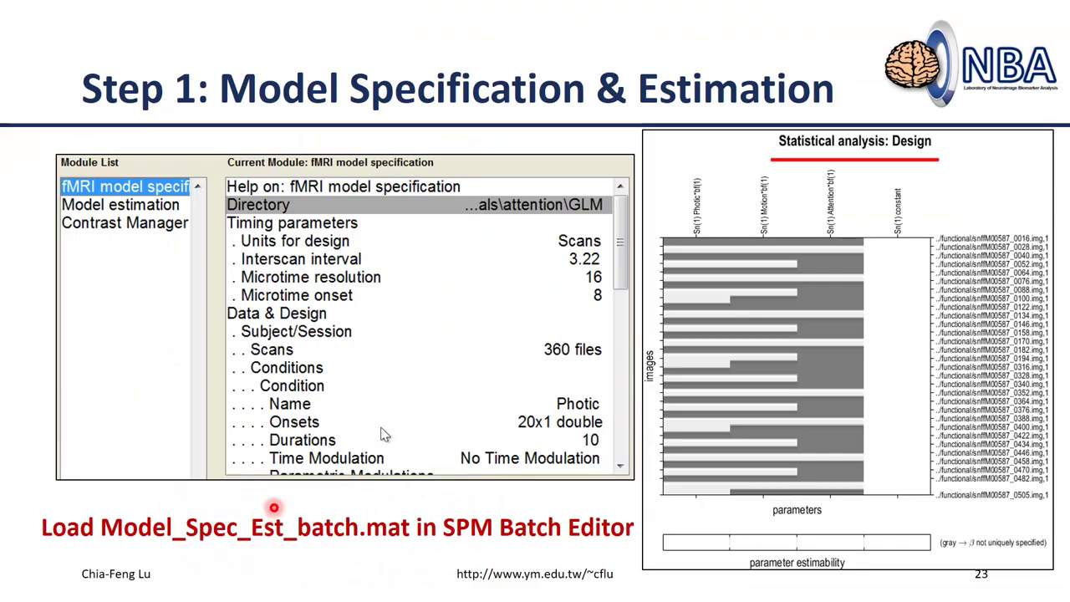
click(541, 325)
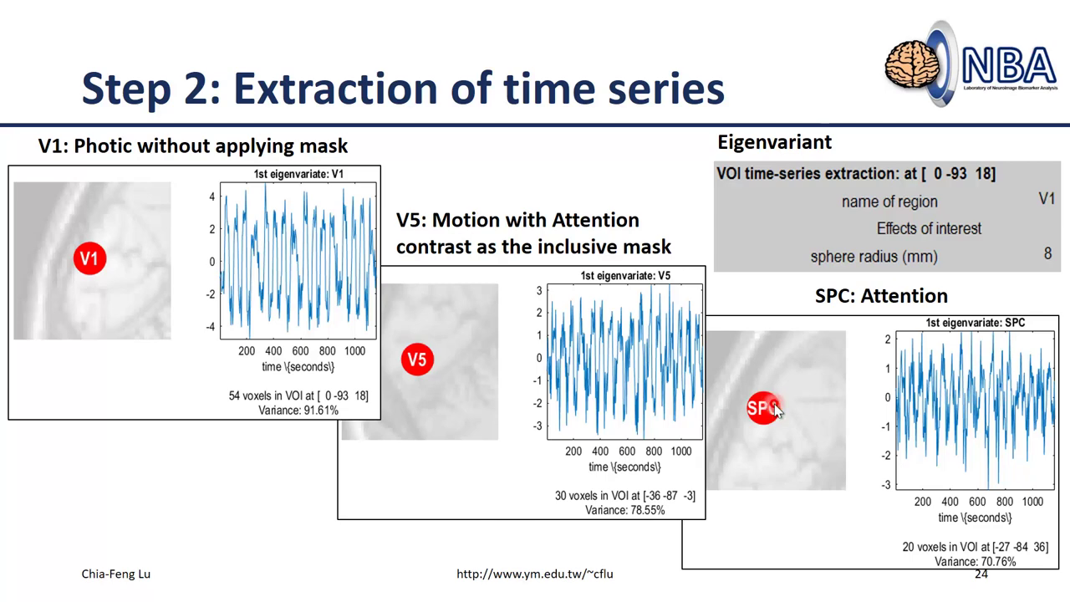
Step: Switch back to SPM12 and place its Menu window over the slide
key(super)
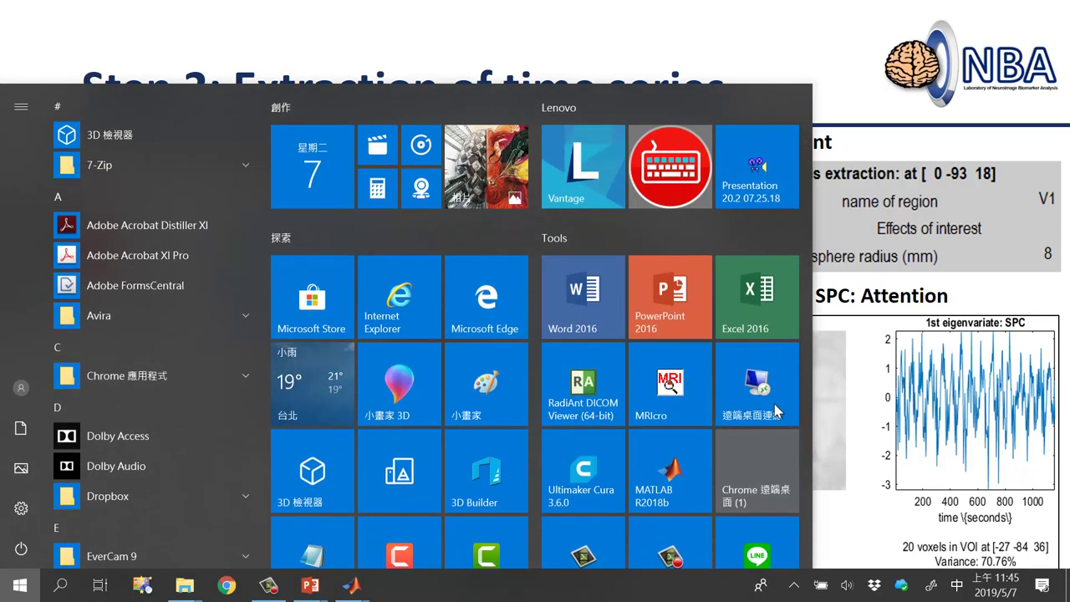
mouse_move(358, 594)
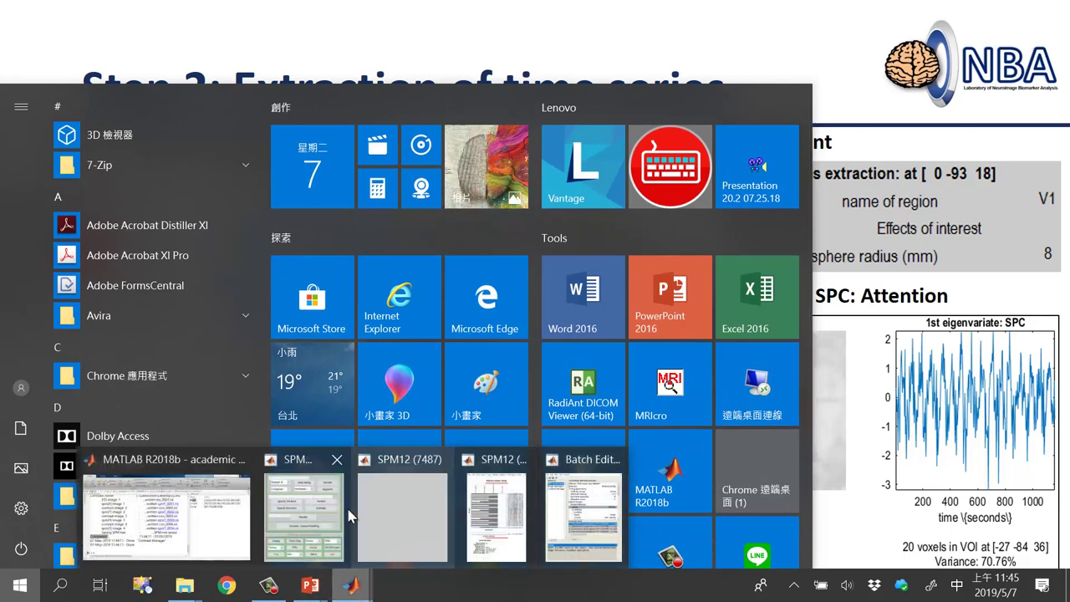
click(402, 506)
drag(180, 23, 364, 67)
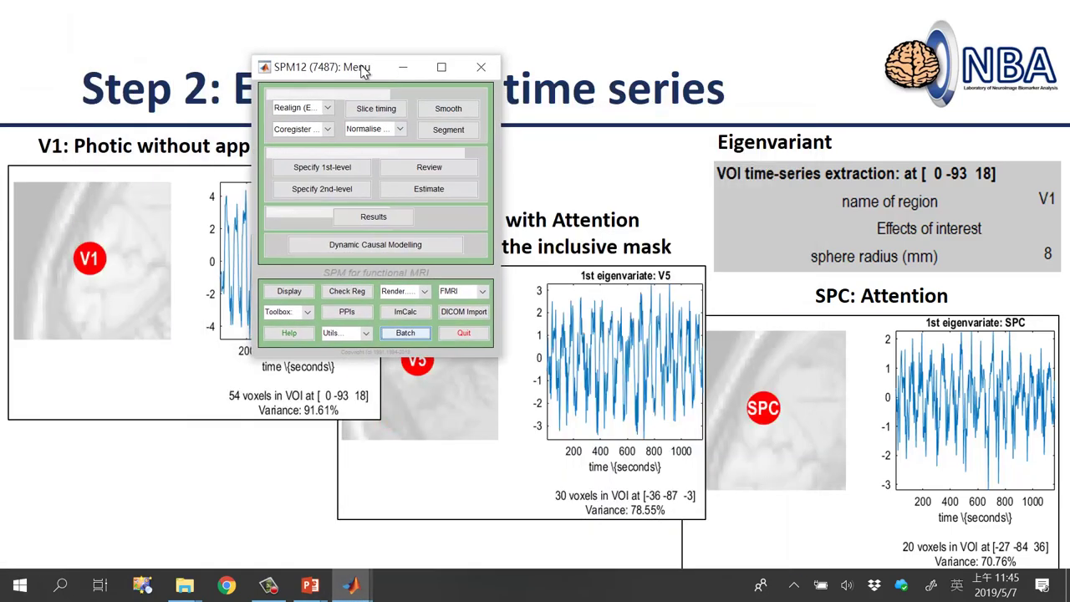
Step: Start the Results analysis and load SPM.mat from the Desktop\GLM2 folder
click(371, 217)
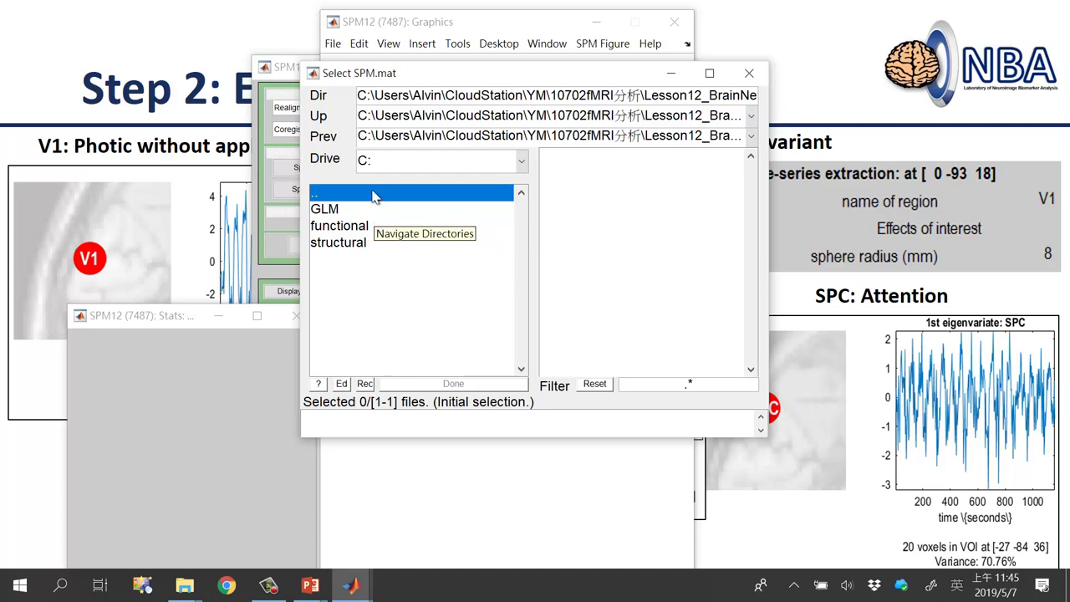
click(373, 195)
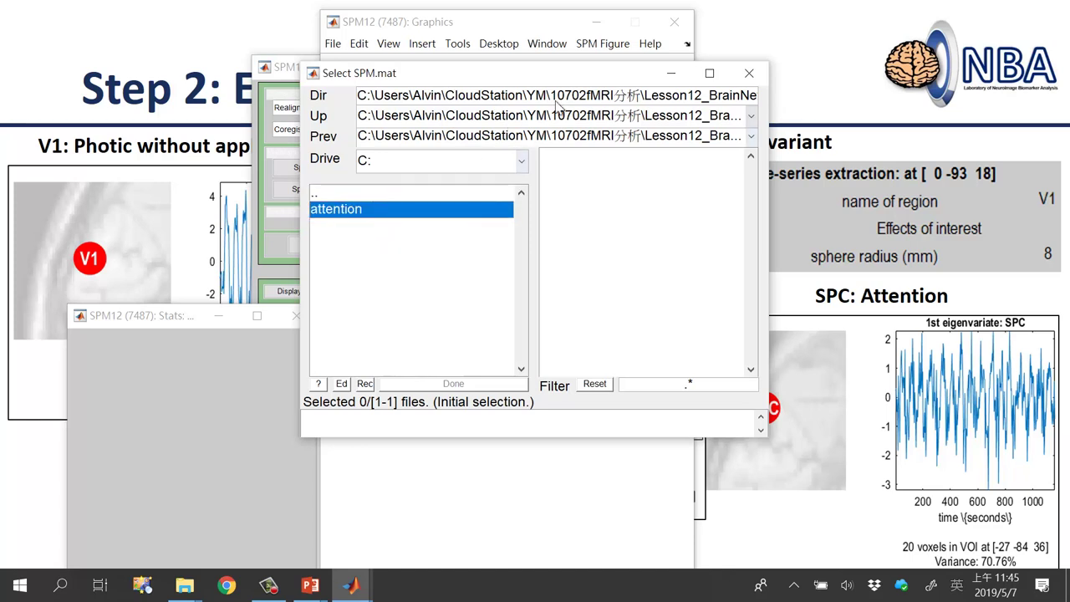
click(751, 136)
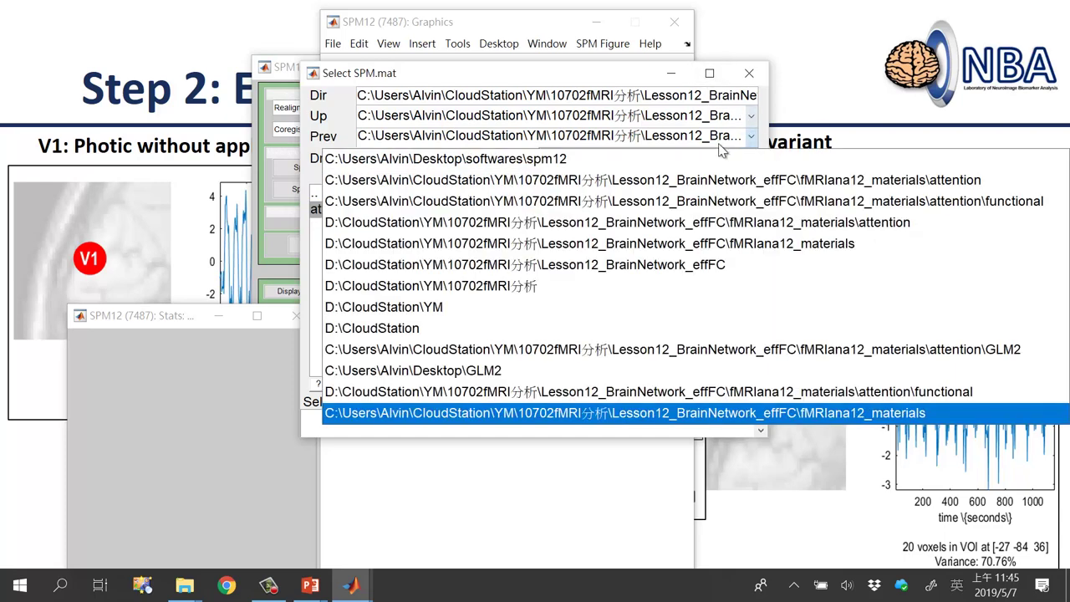
click(598, 159)
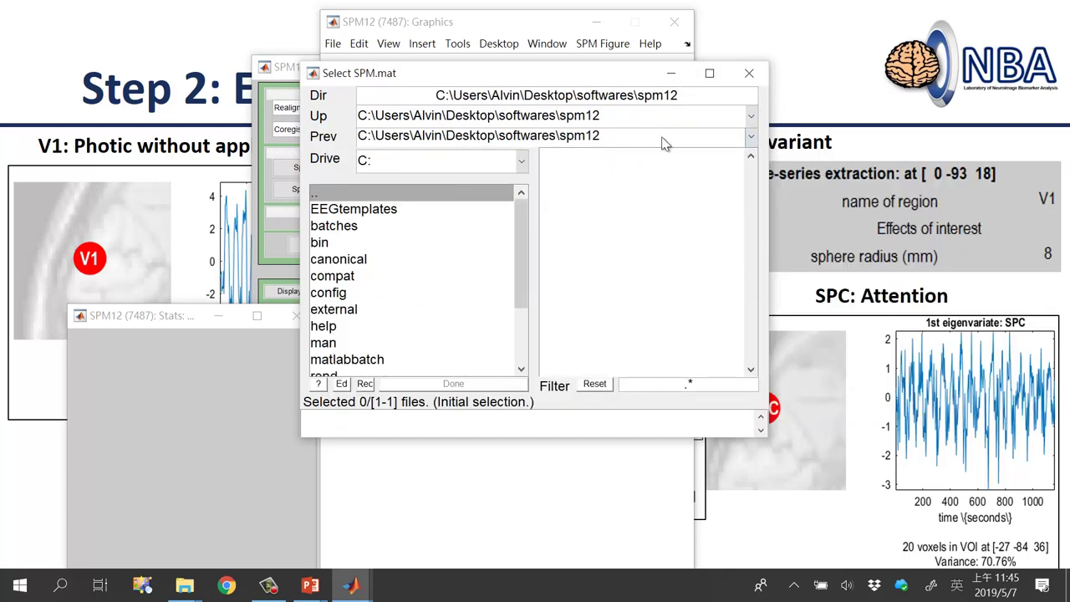
click(752, 136)
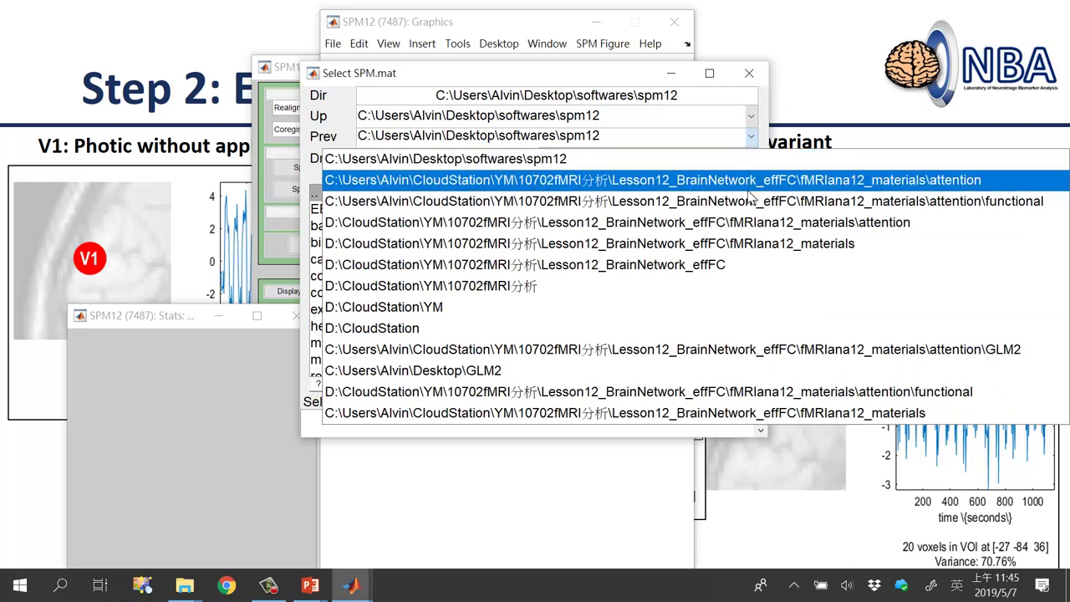
click(539, 370)
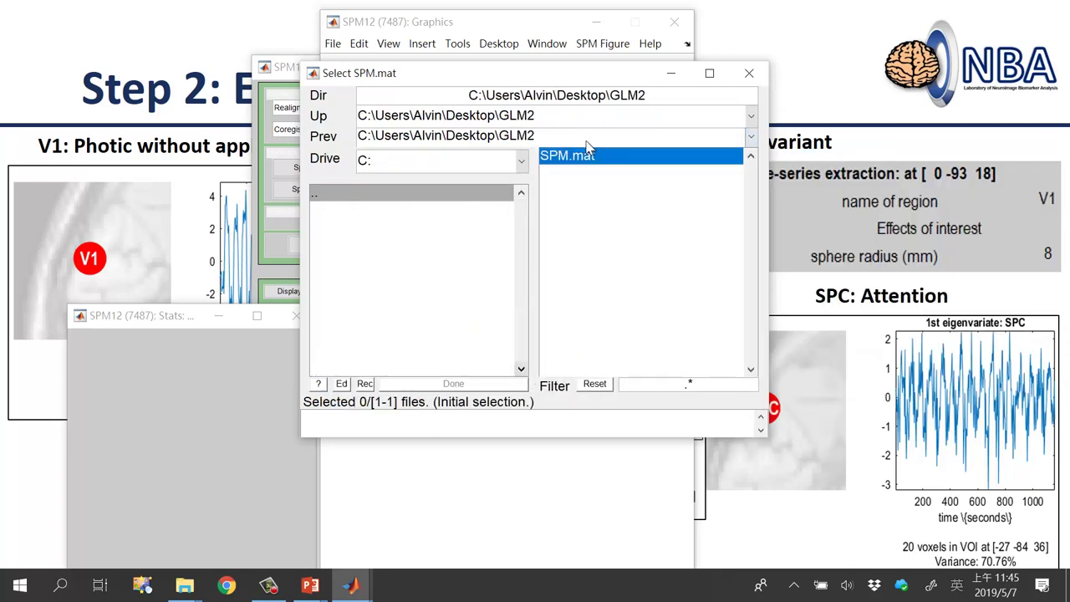
drag(639, 95, 471, 96)
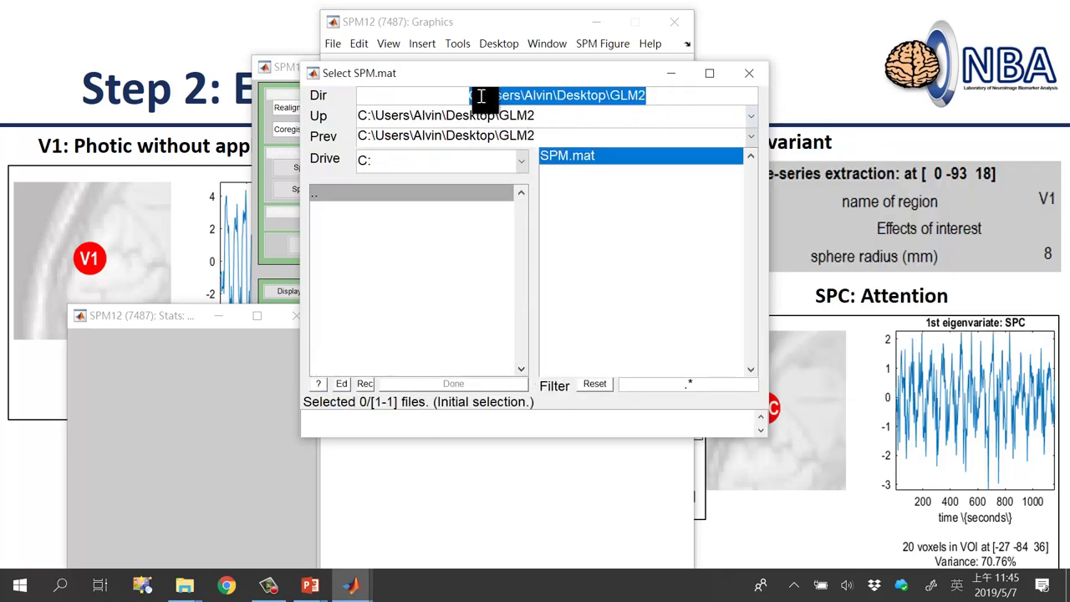
click(590, 159)
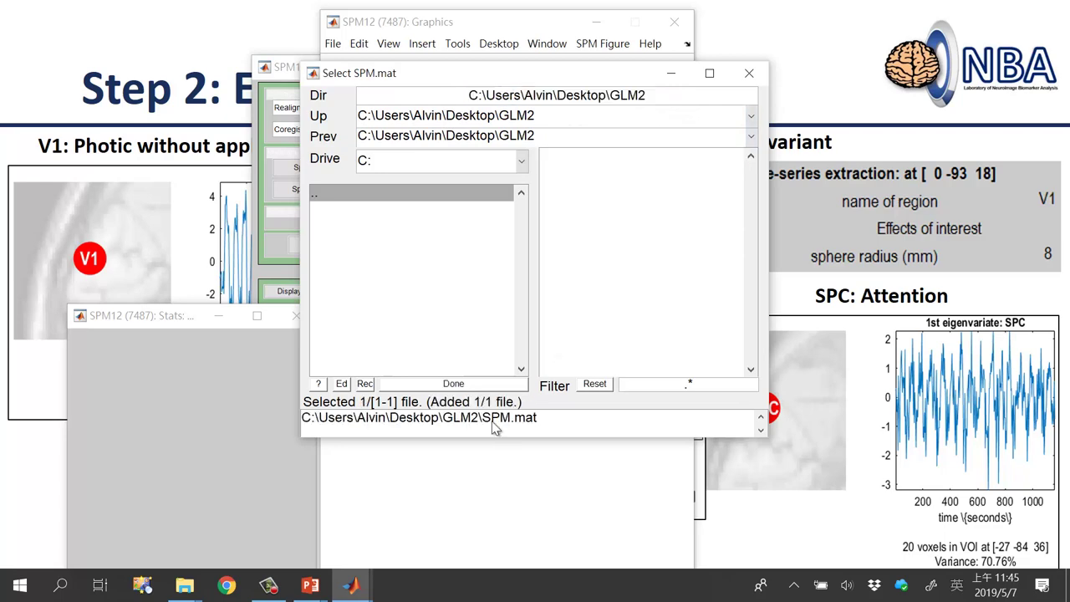
click(465, 383)
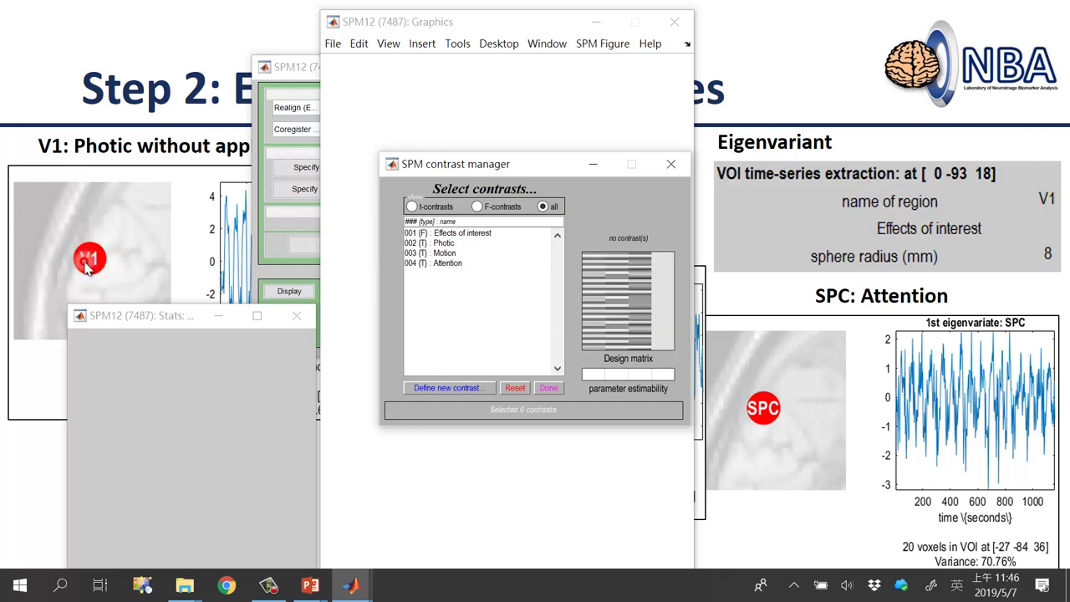
Step: Choose the Photic T-contrast for the results and consult the slide for V1's masking setting
click(460, 243)
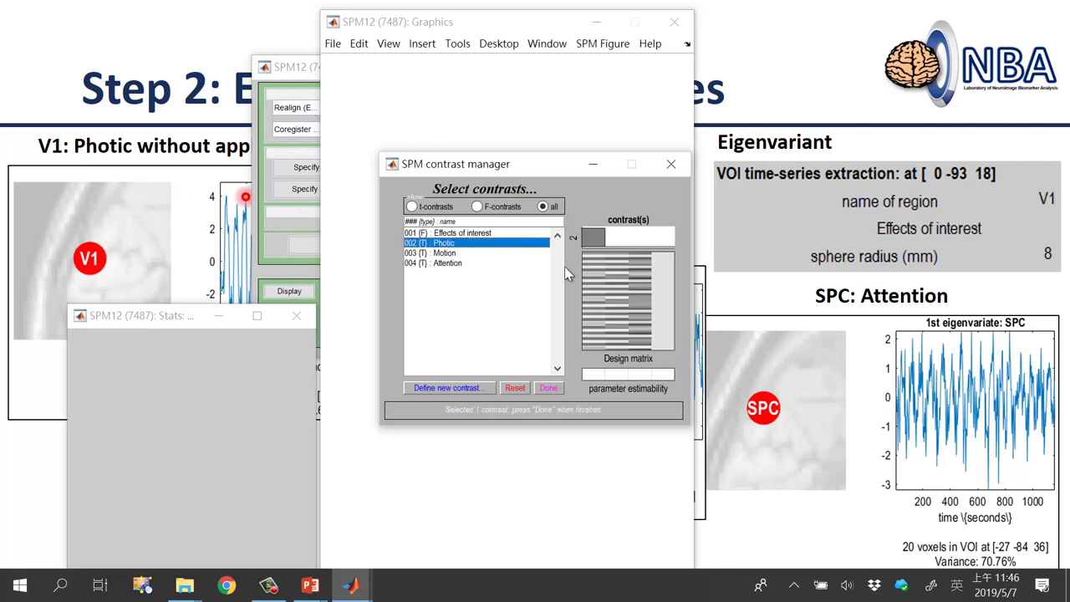
click(545, 388)
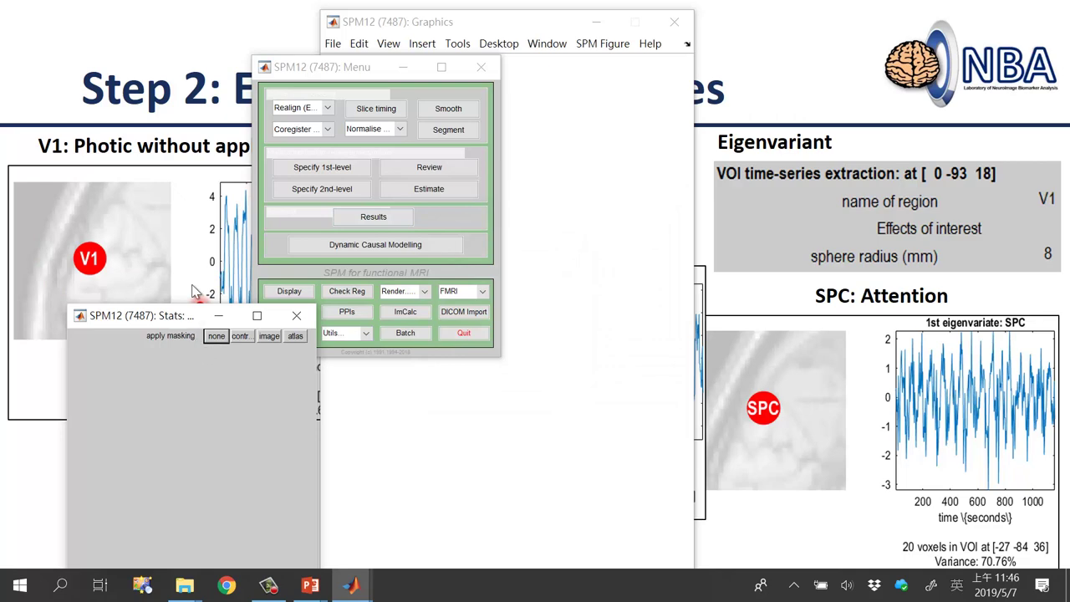
click(201, 227)
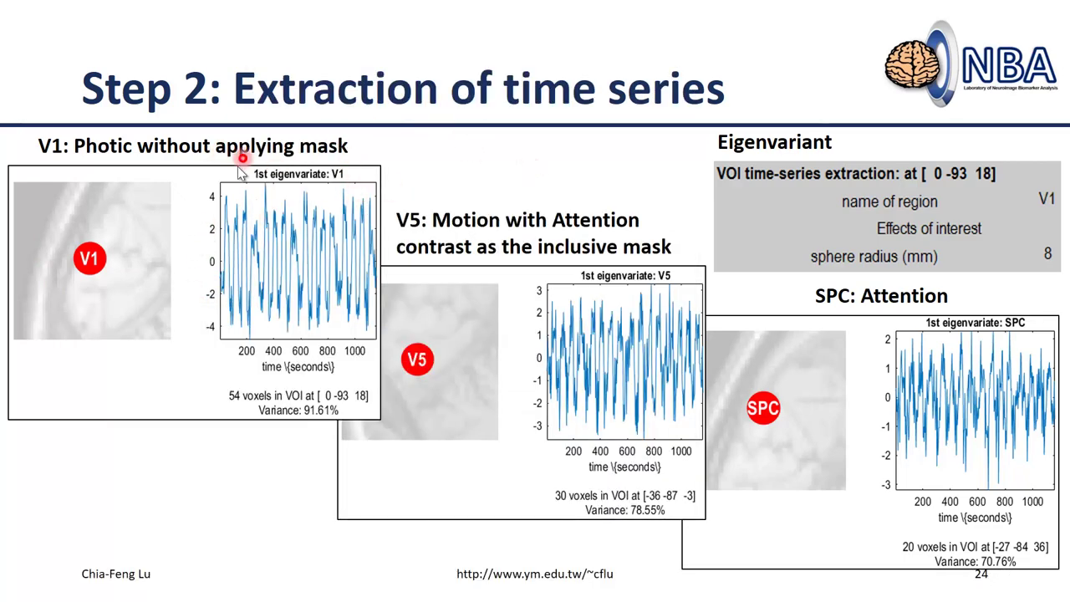
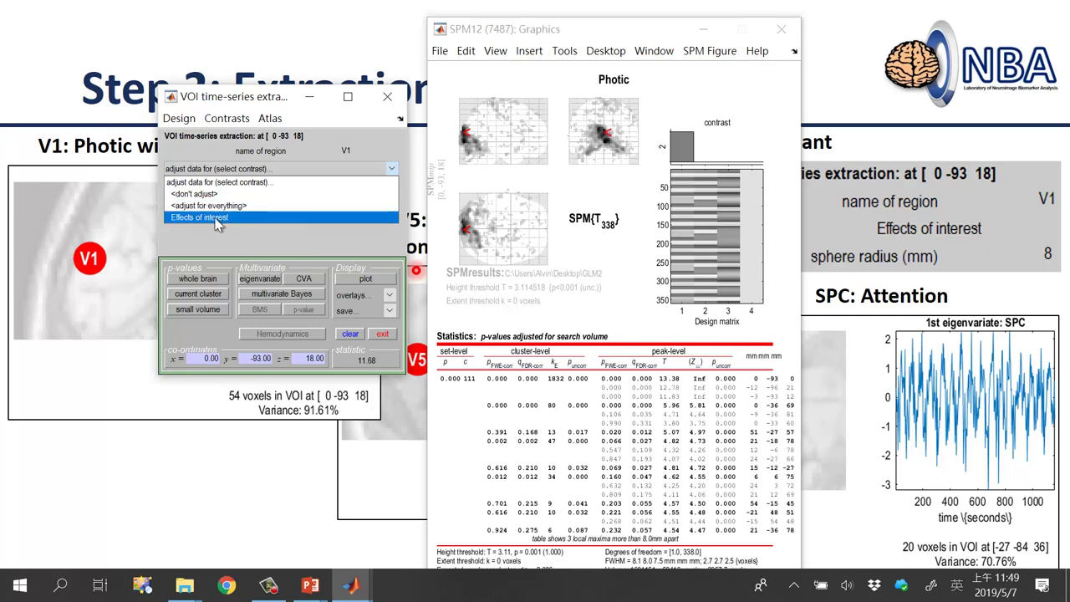
Step: Extract the V1 eigenvariate adjusted for Effects of interest, using a sphere VOI with an 8 mm radius
click(216, 219)
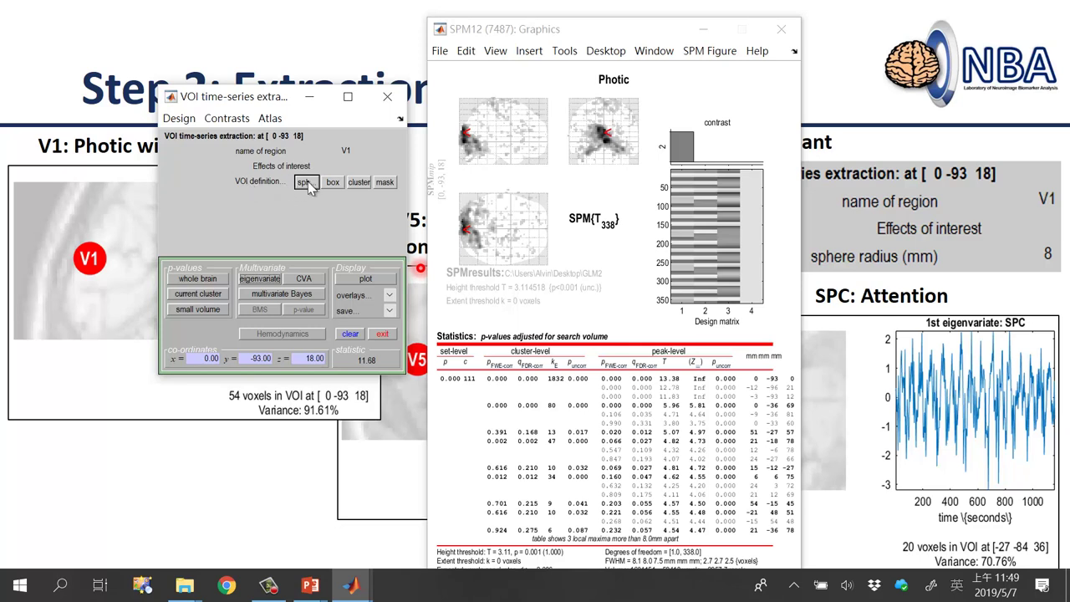
click(306, 182)
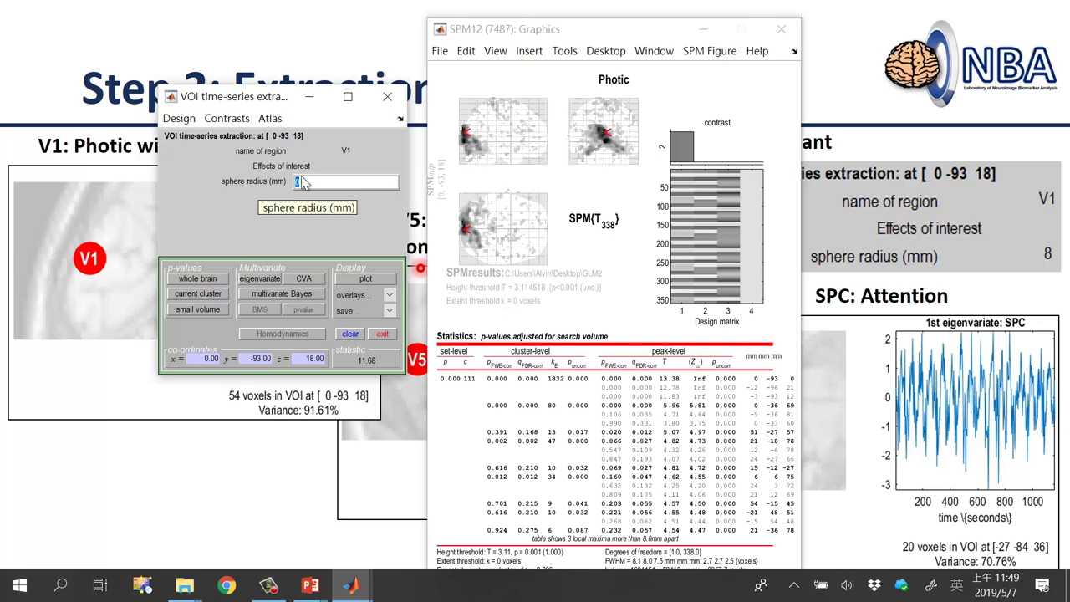
text(8)
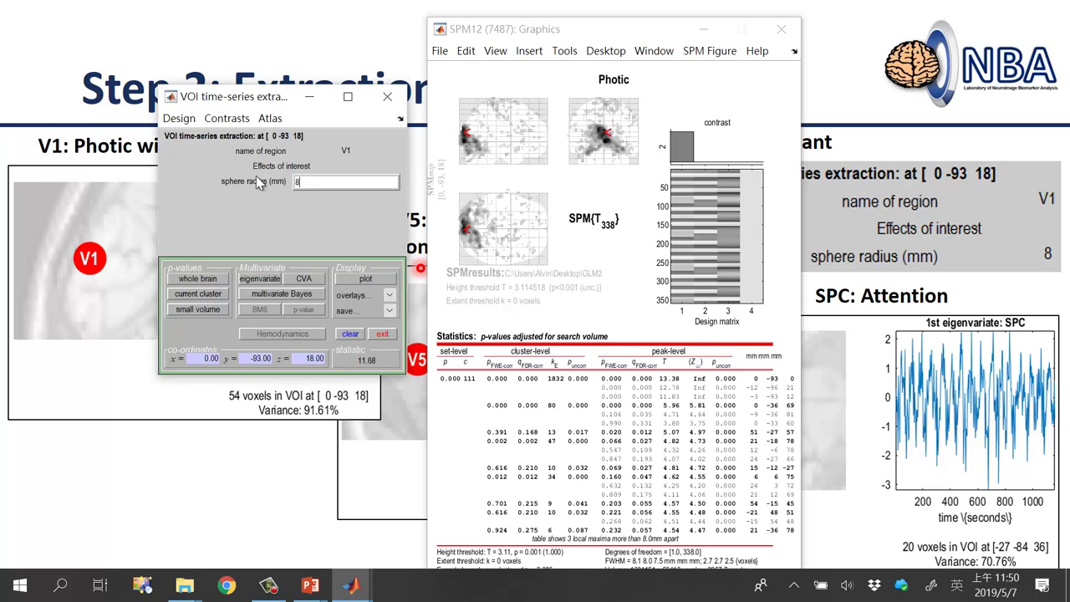
key(Return)
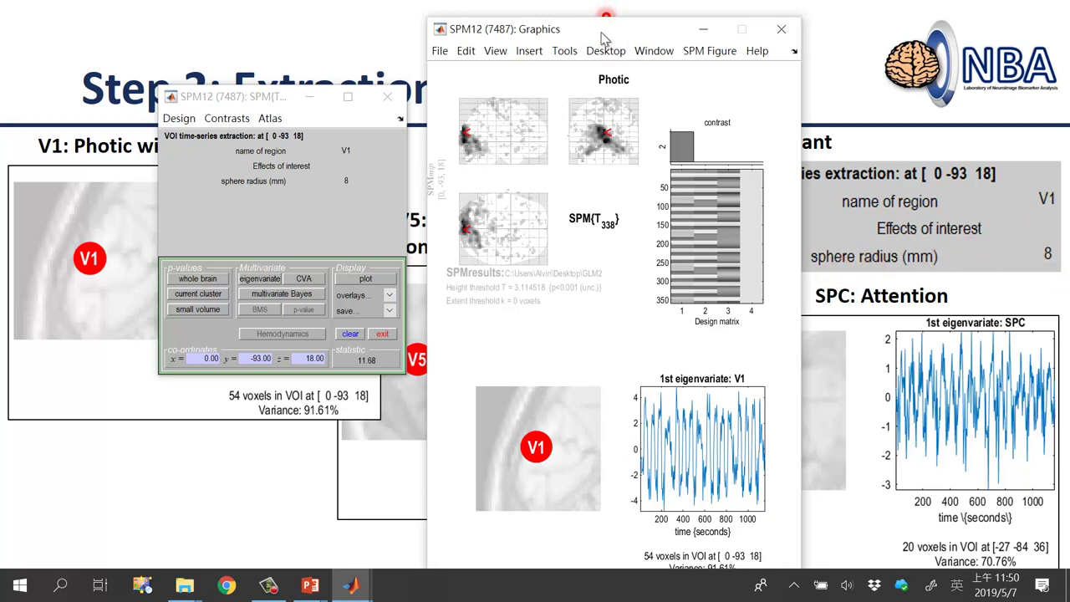
Step: Compare the V1 eigenvariate plot in the SPM12 Graphics window with the V1 example on the slide
drag(602, 34, 577, 18)
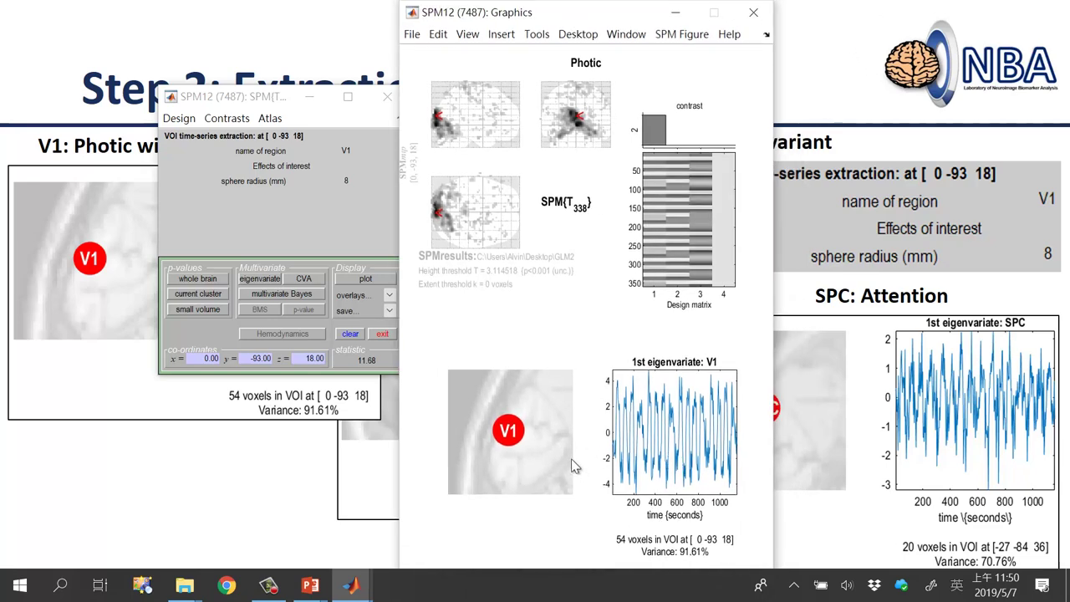
click(73, 385)
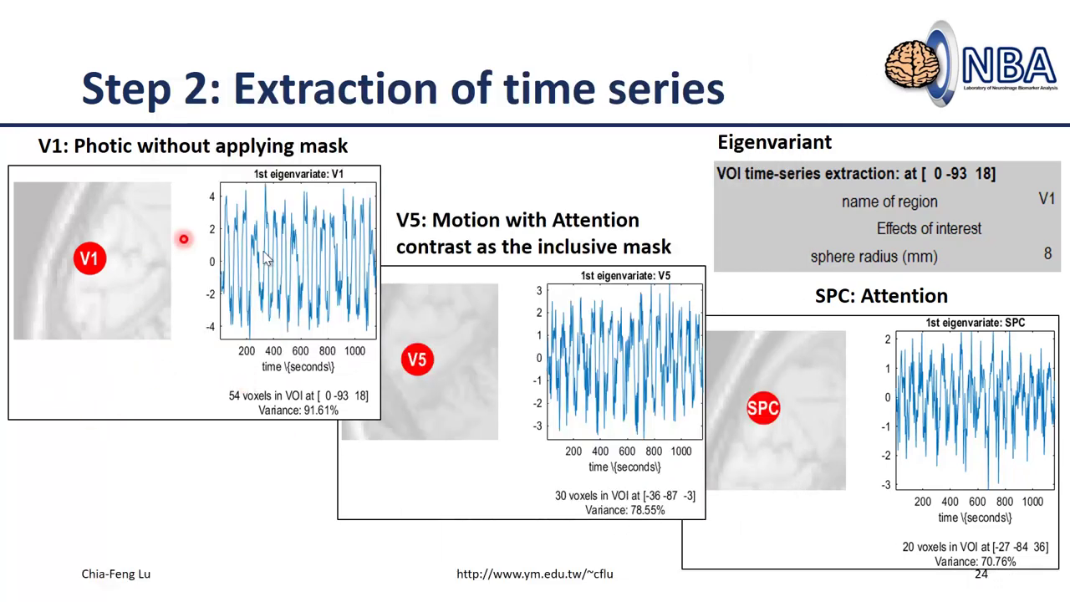
key(super)
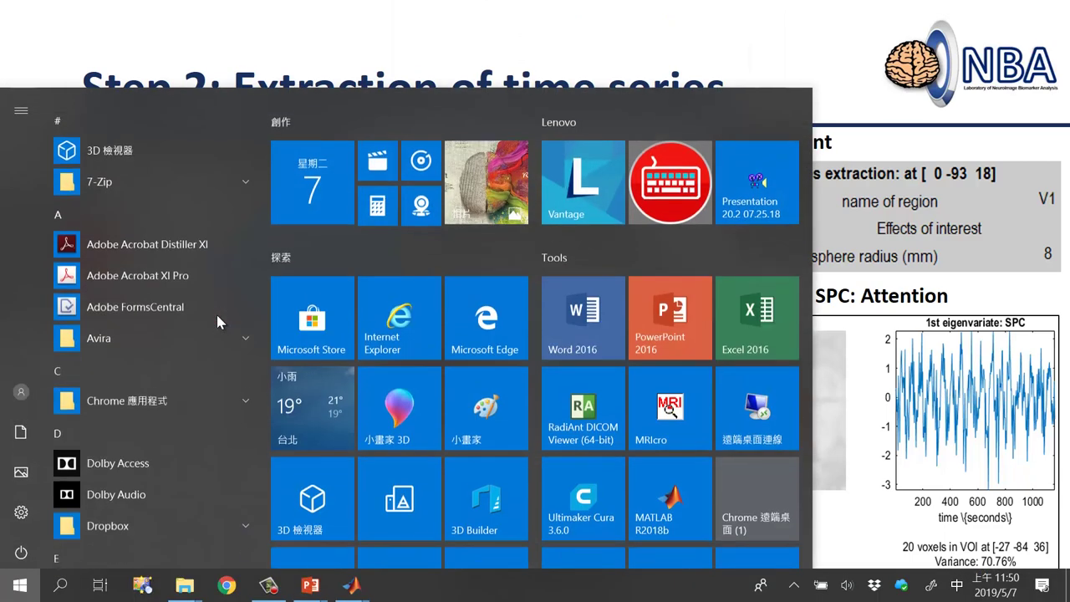
mouse_move(351, 585)
click(571, 522)
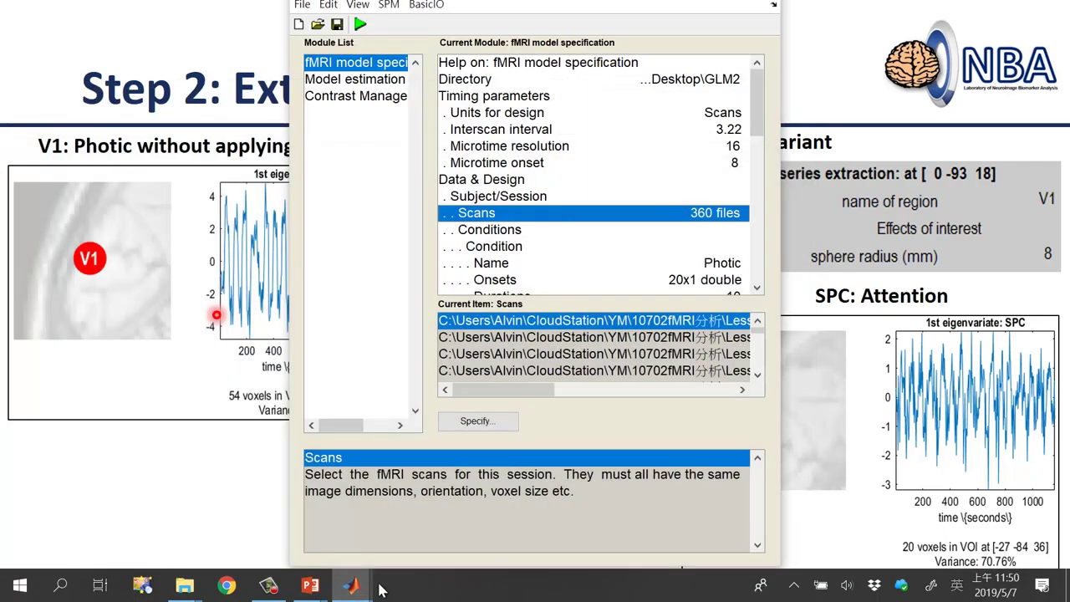
click(509, 522)
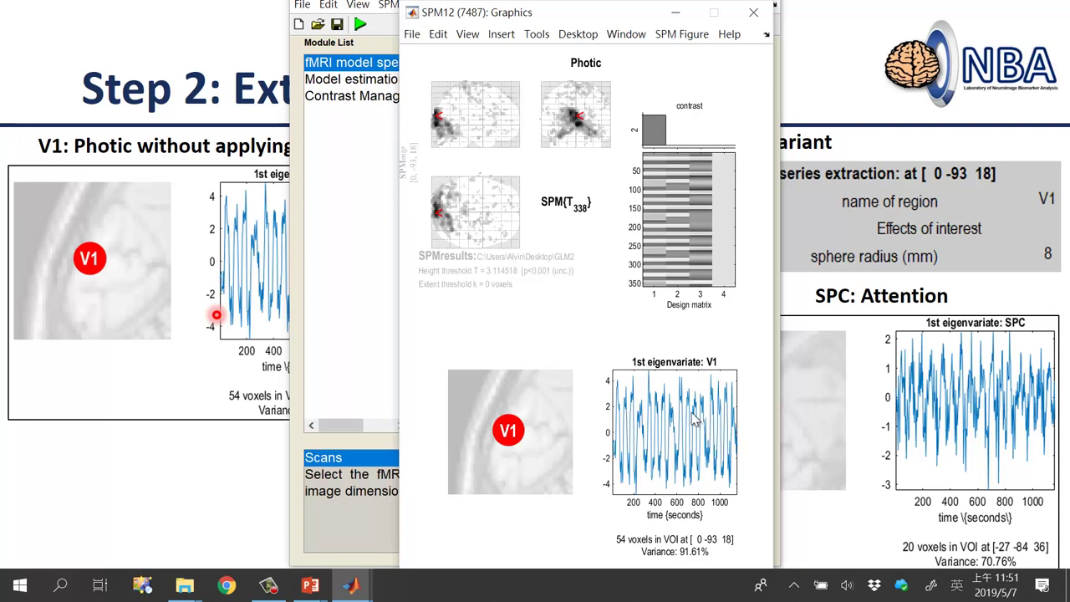
Step: Switch to the GLM2 folder in File Explorer to check the saved V1 VOI file and the folder's full path
click(180, 587)
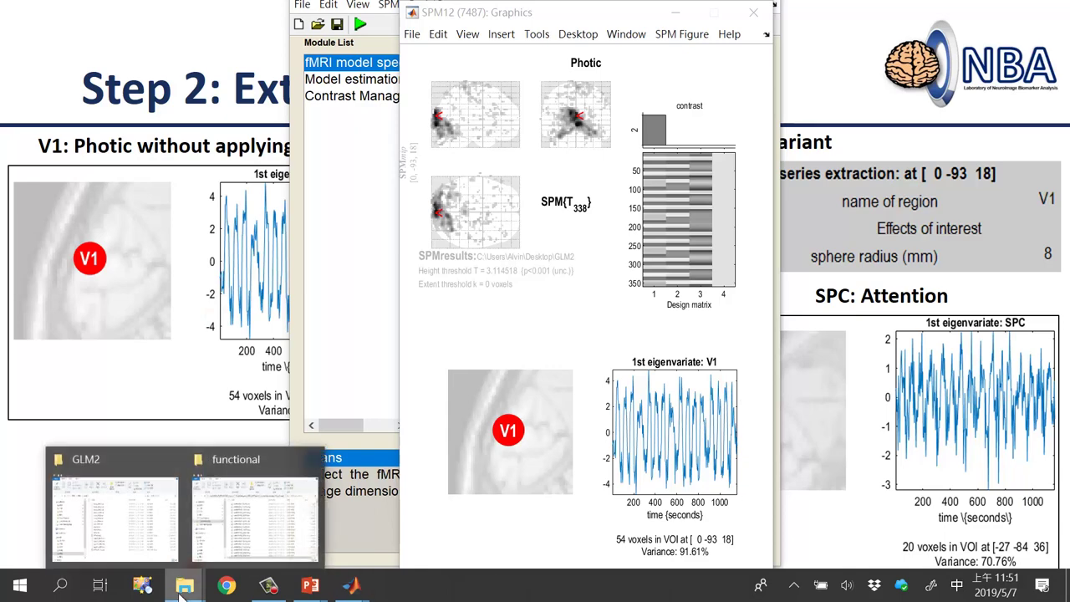
click(130, 535)
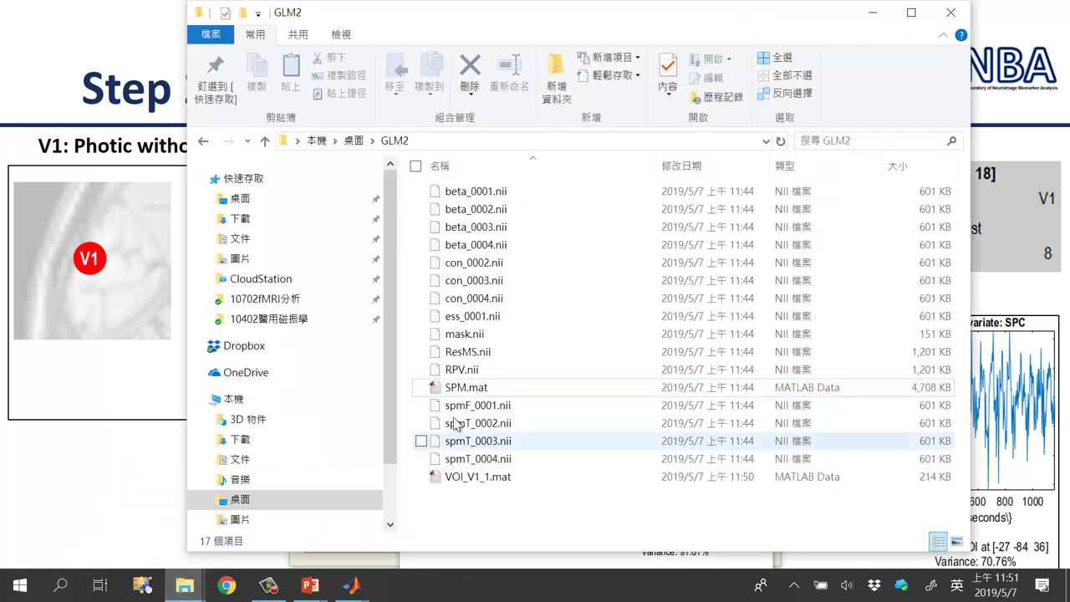
click(435, 140)
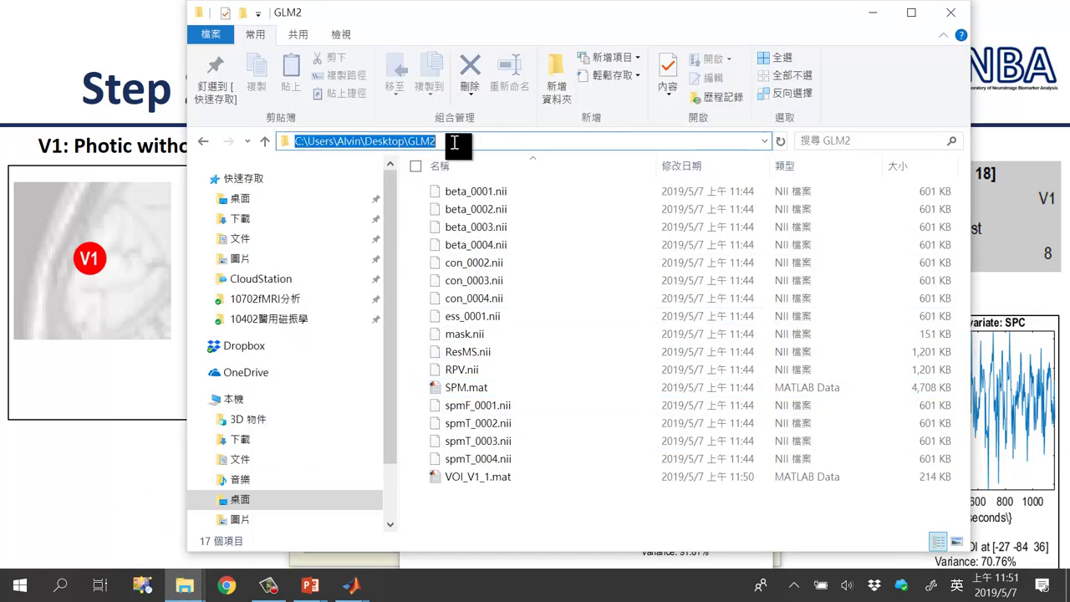
Step: Select VOI_V1_1.mat in the GLM2 folder to examine the saved V1 time-series file
click(509, 477)
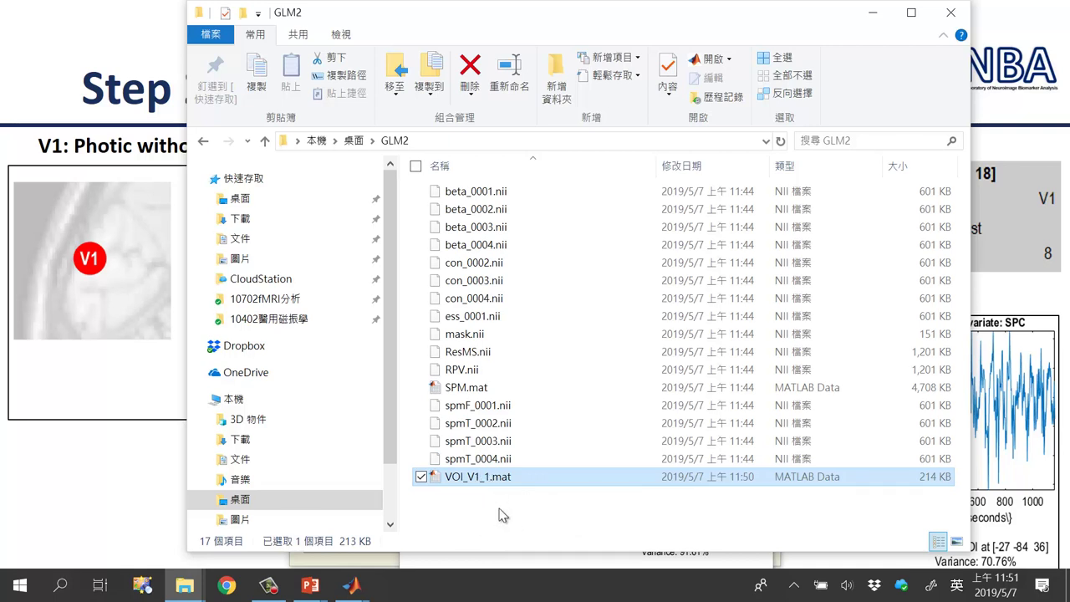
click(512, 514)
click(490, 479)
Step: Open the GLM folder inside attention and select VOI_V1_1.mat, VOI_V5_1.mat and VOI_SPC_1.mat to examine the three region files
click(185, 585)
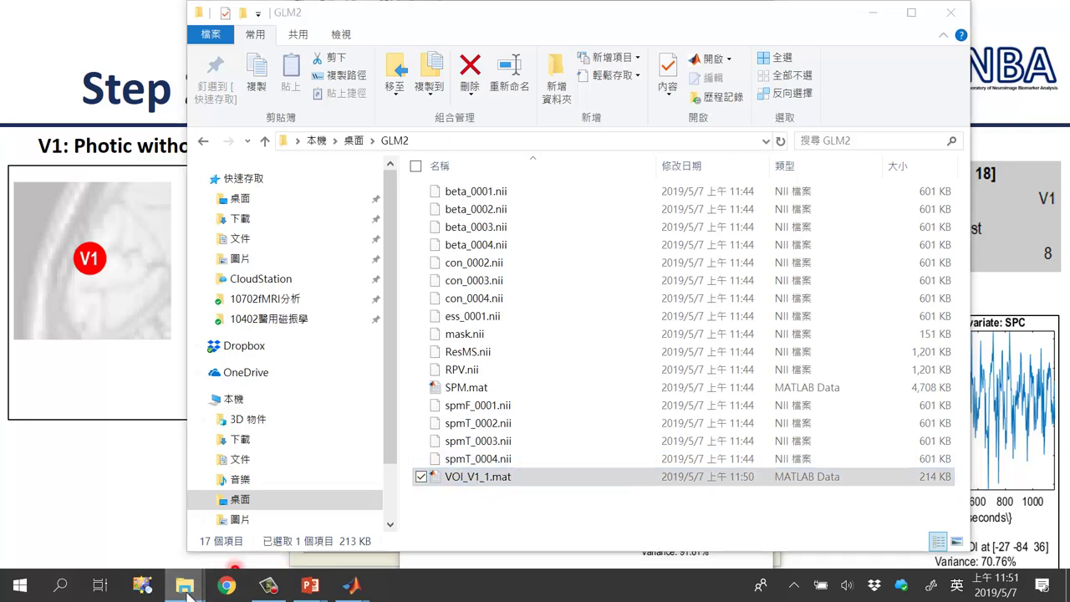
click(230, 554)
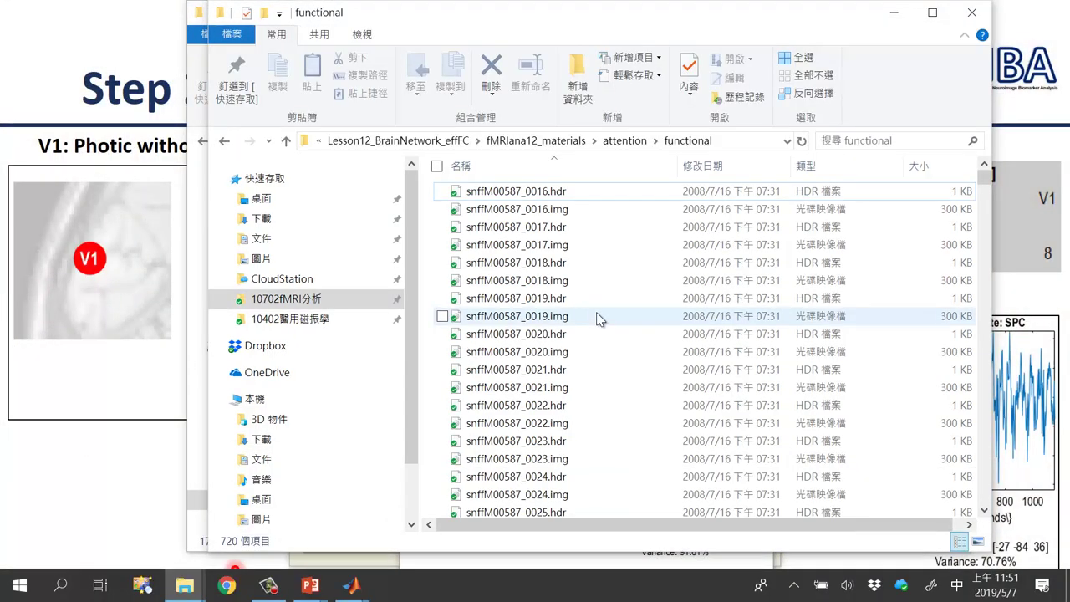
click(622, 140)
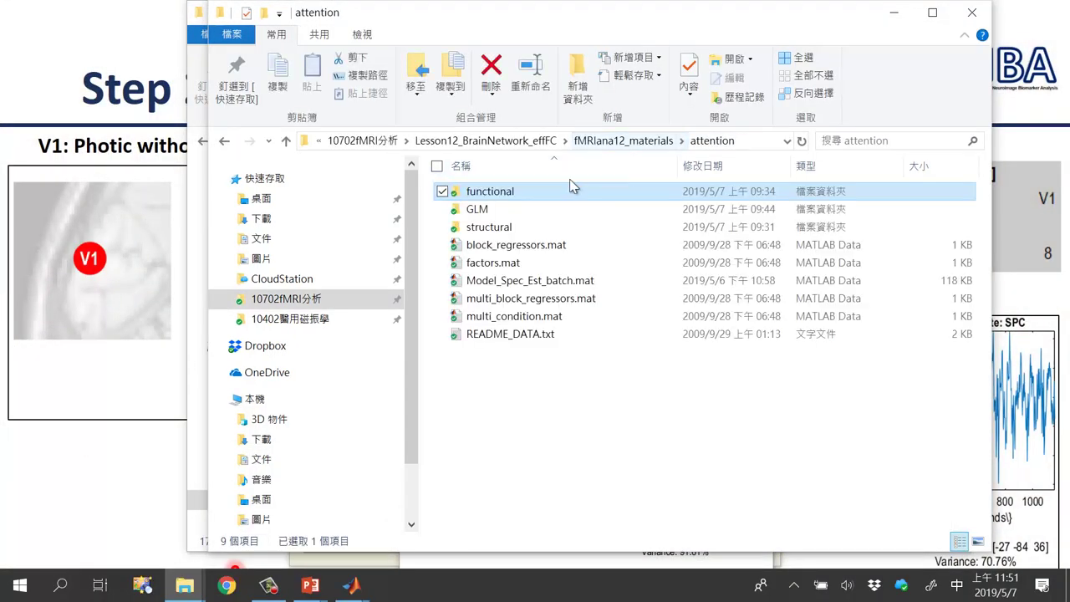
click(491, 211)
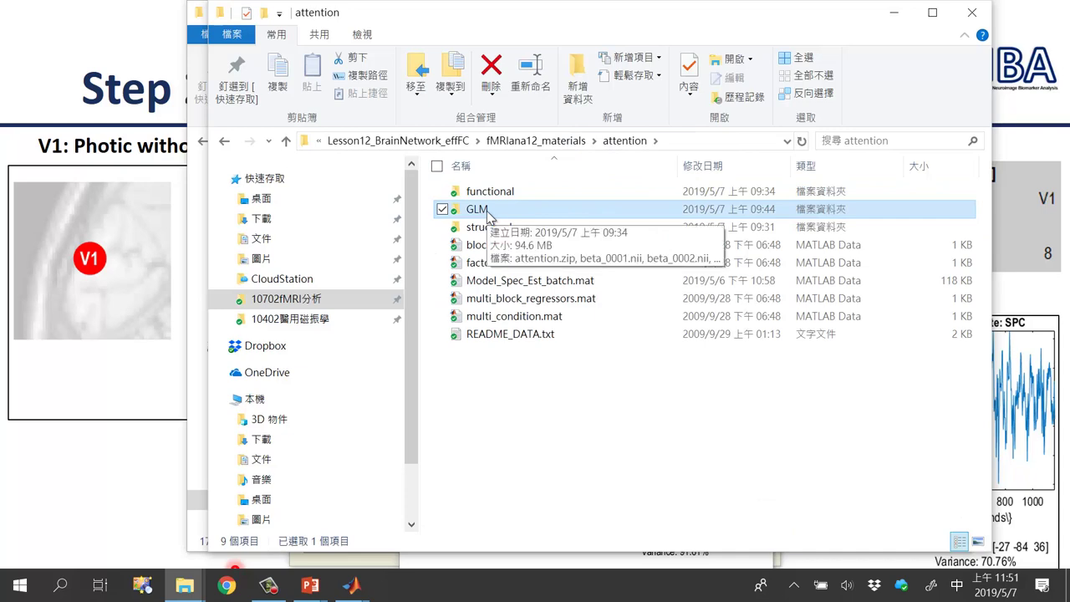
double_click(490, 214)
scroll(535, 276, down, 2)
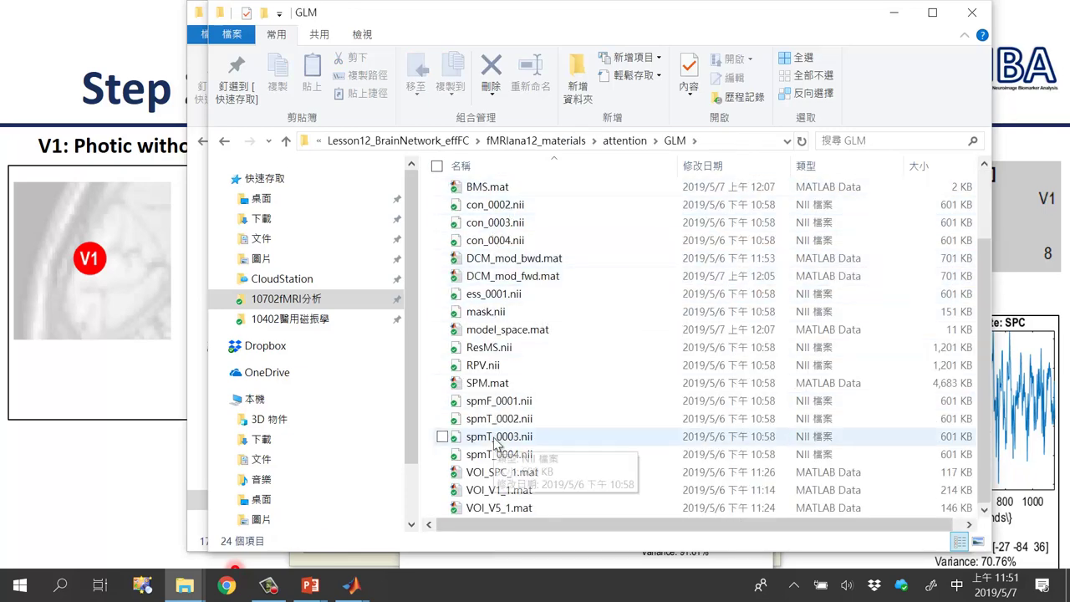
click(511, 492)
ctrl+click(513, 510)
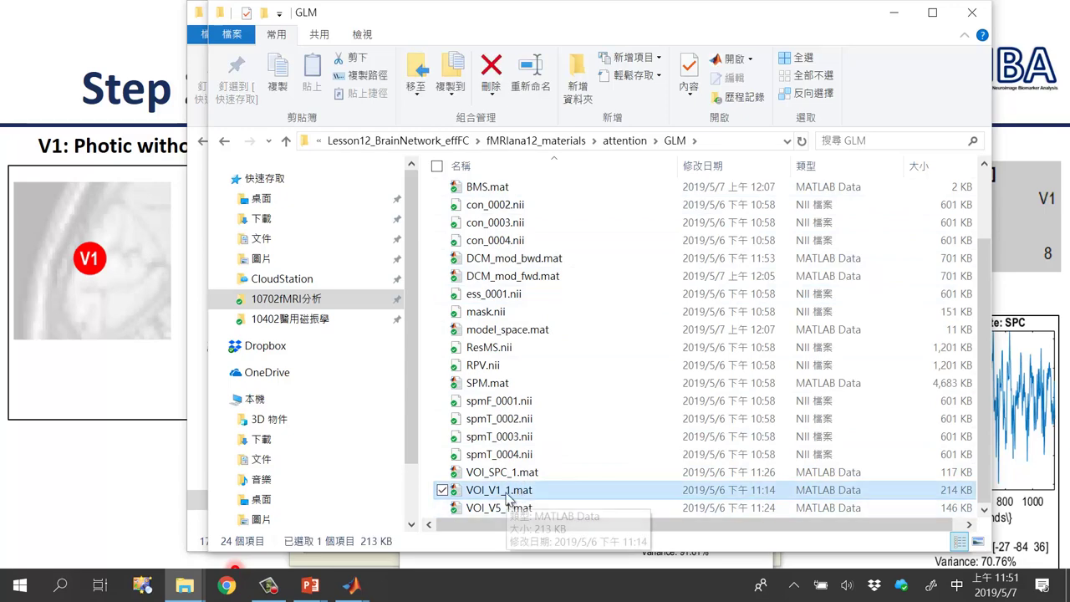
ctrl+click(520, 474)
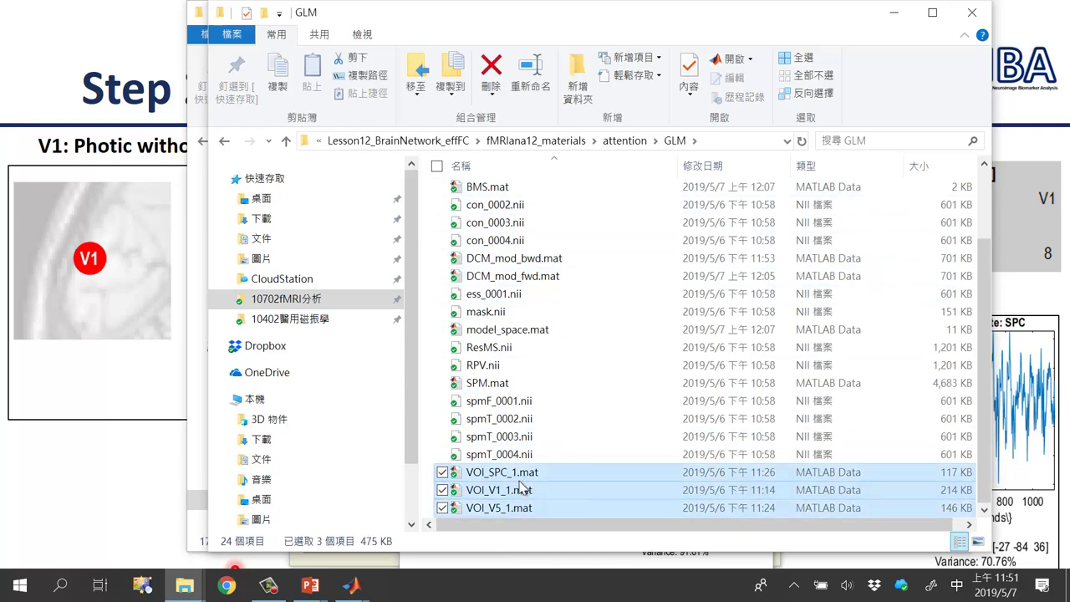
Step: Minimize both File Explorer windows and move the SPM12 Graphics window aside to uncover the batch editor
click(894, 14)
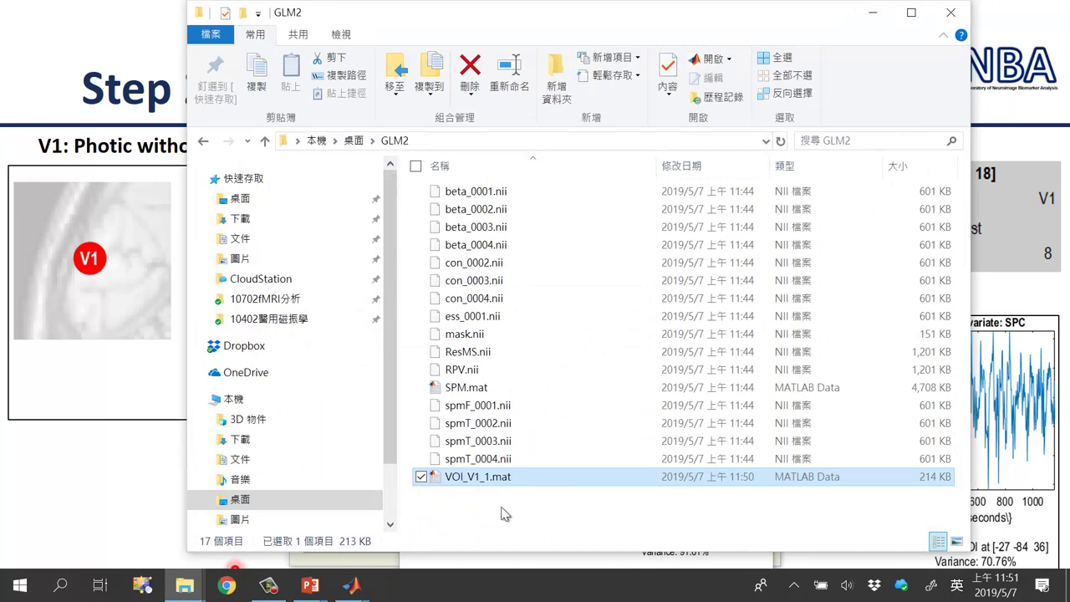
click(873, 12)
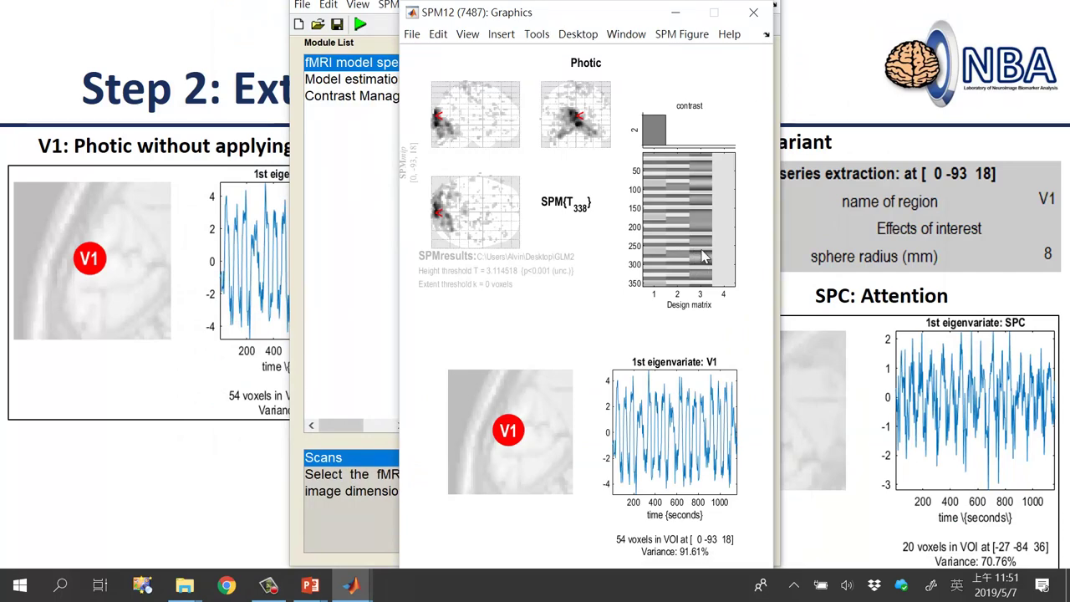
drag(603, 18, 838, 19)
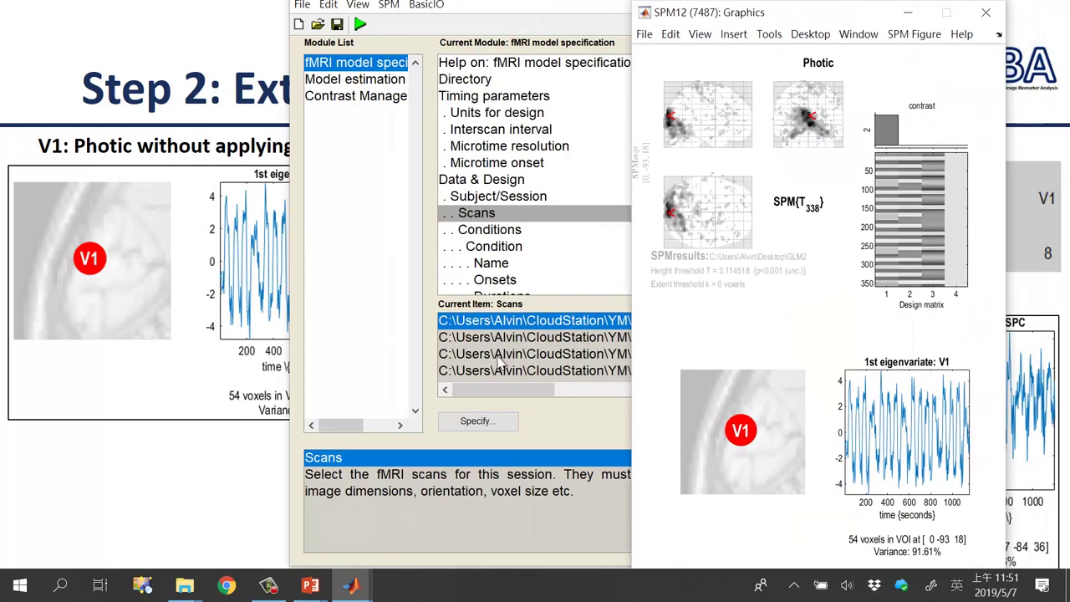
Step: Consult the slide for V5's contrast and masking setting, and bring the SPM12 results and Menu windows back to the front
click(367, 589)
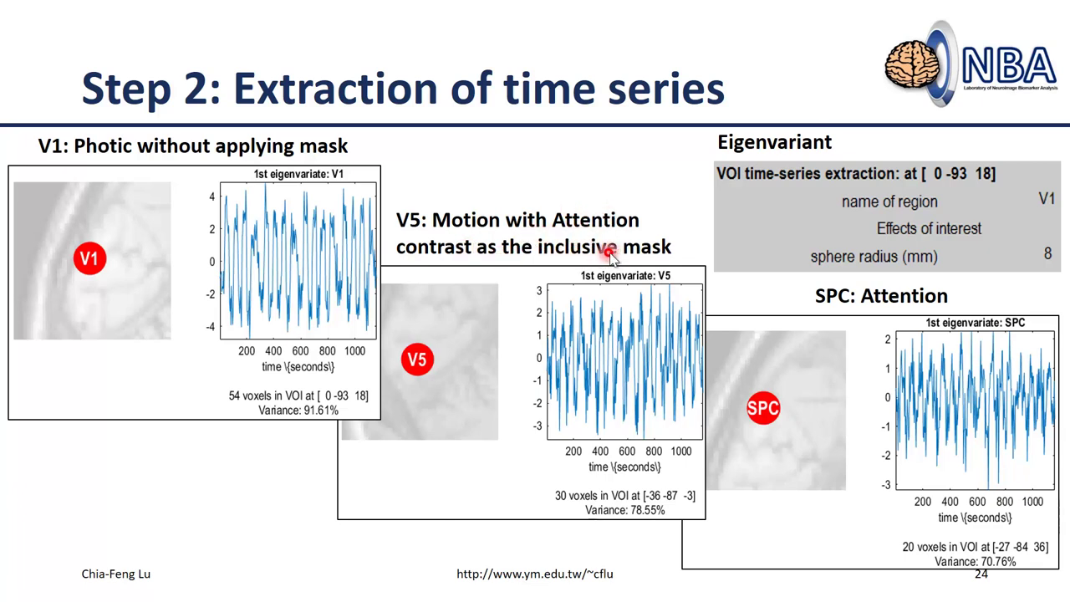
key(super)
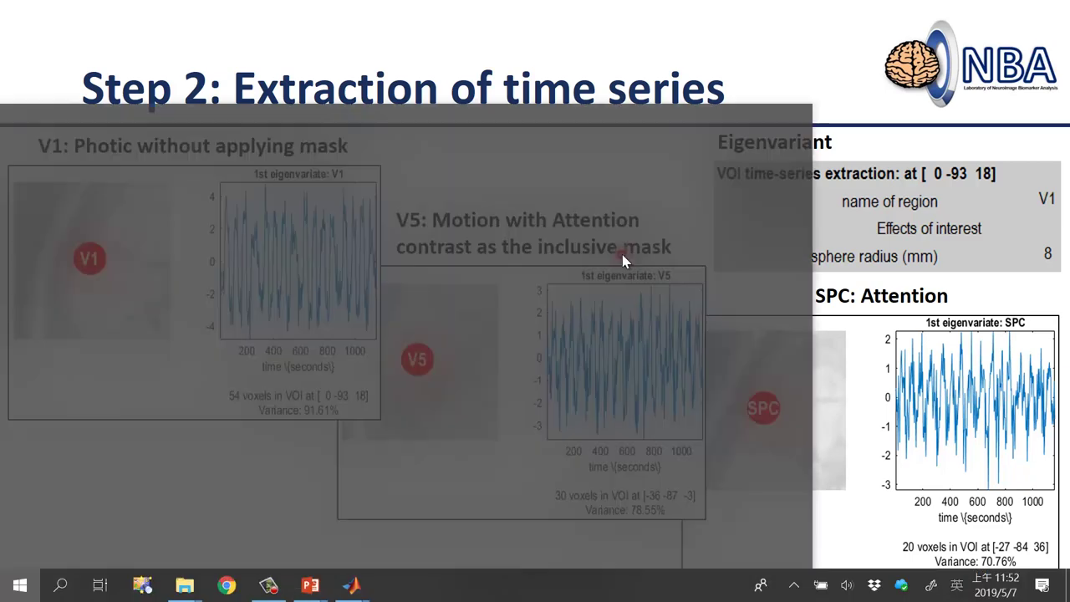
mouse_move(368, 586)
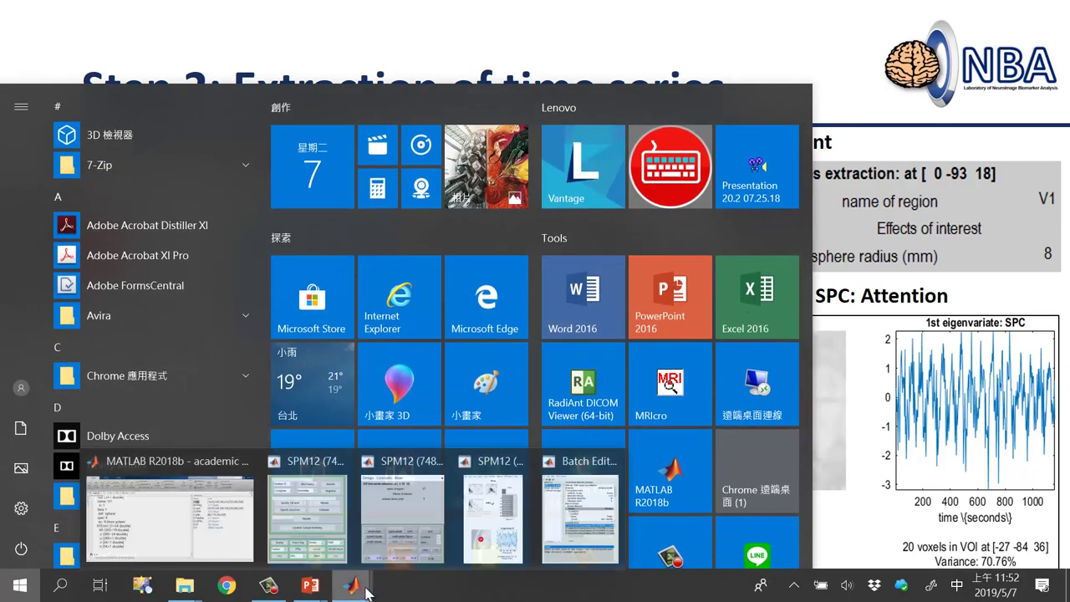
click(394, 542)
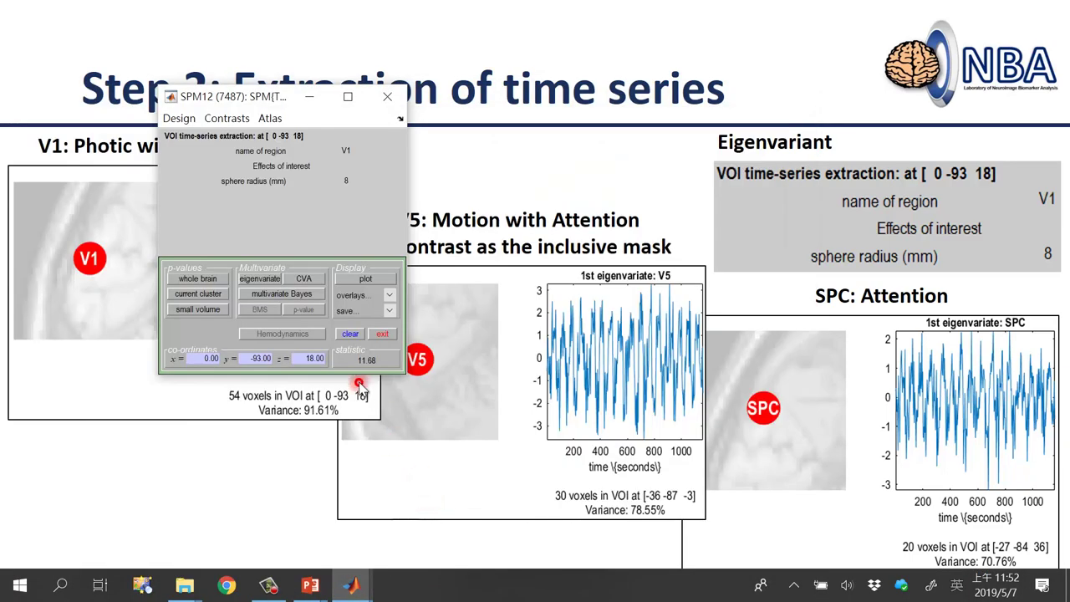
mouse_move(351, 585)
click(335, 559)
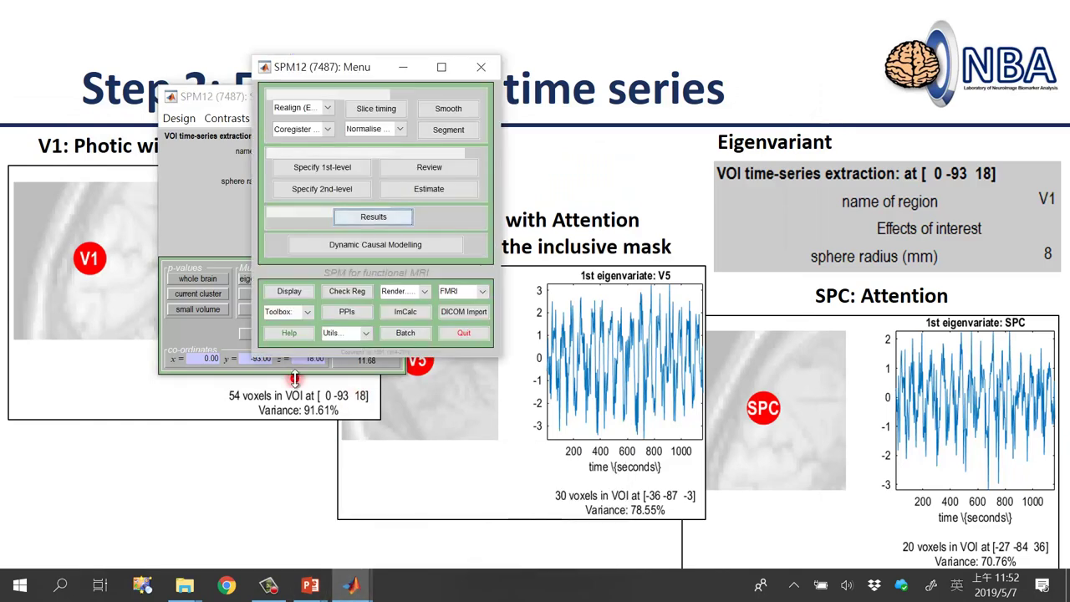
Step: Start a new results query from SPM.mat in GLM2 and choose the Motion T-contrast
click(387, 215)
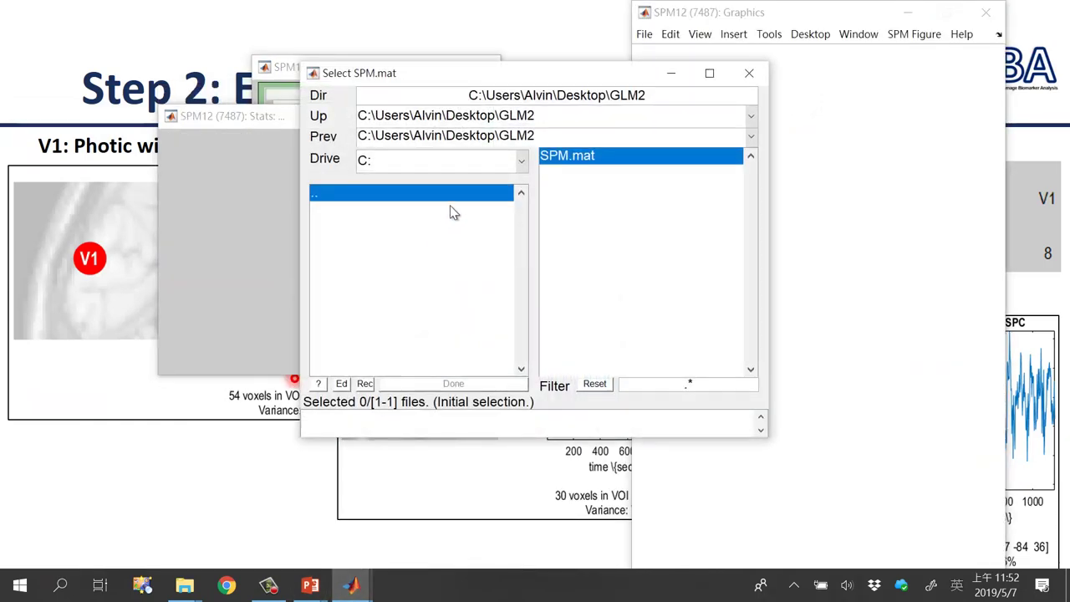
click(580, 157)
click(453, 384)
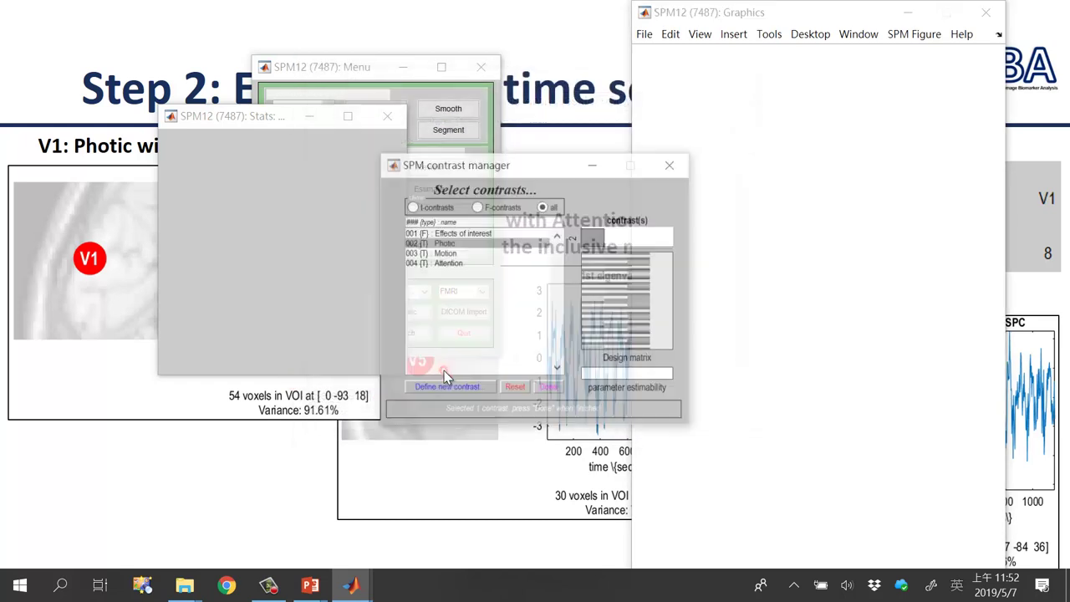
click(452, 254)
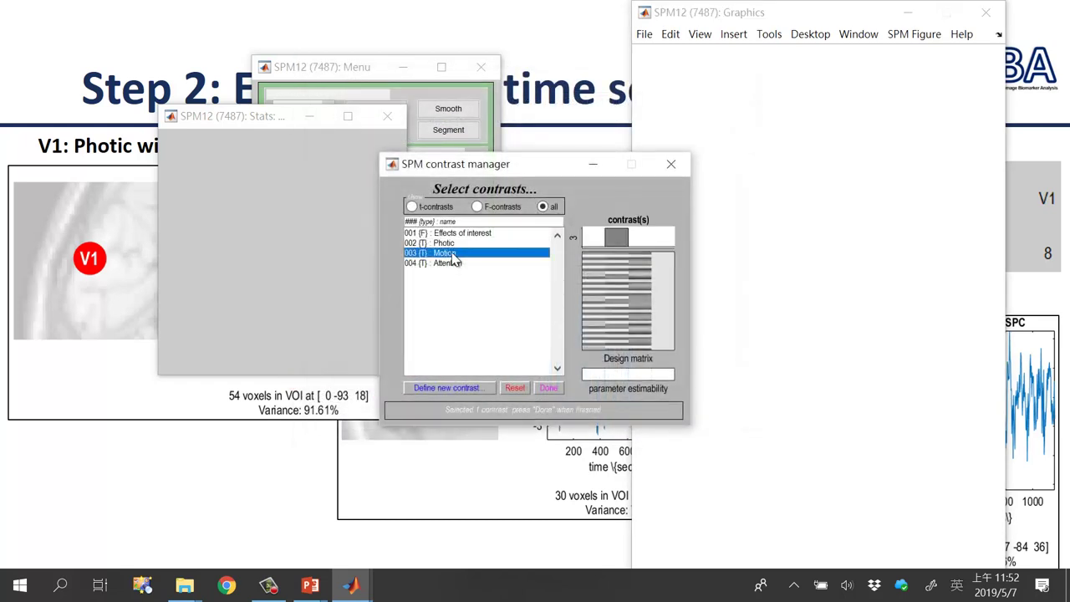
click(552, 390)
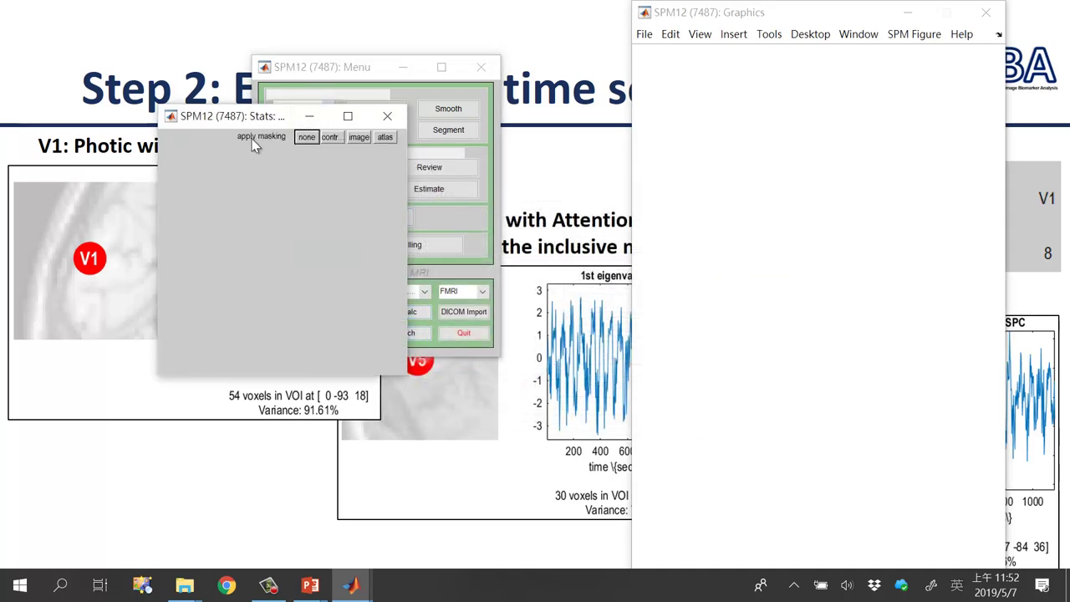
Step: Mask the results with the Attention contrast as an inclusive mask at an uncorrected mask p-value of 0.05
click(326, 139)
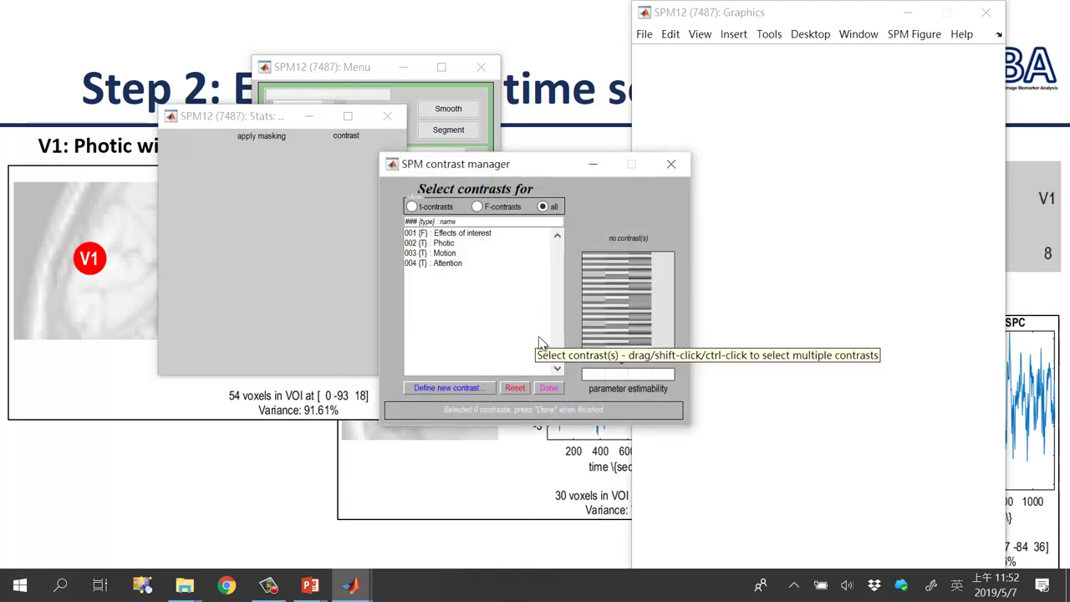
click(449, 265)
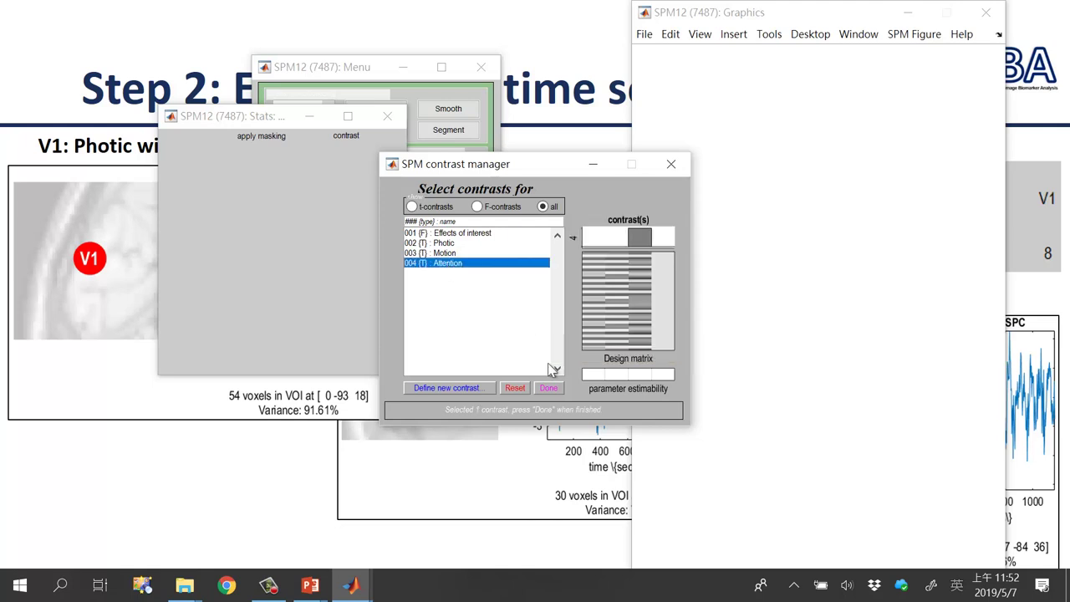
click(548, 388)
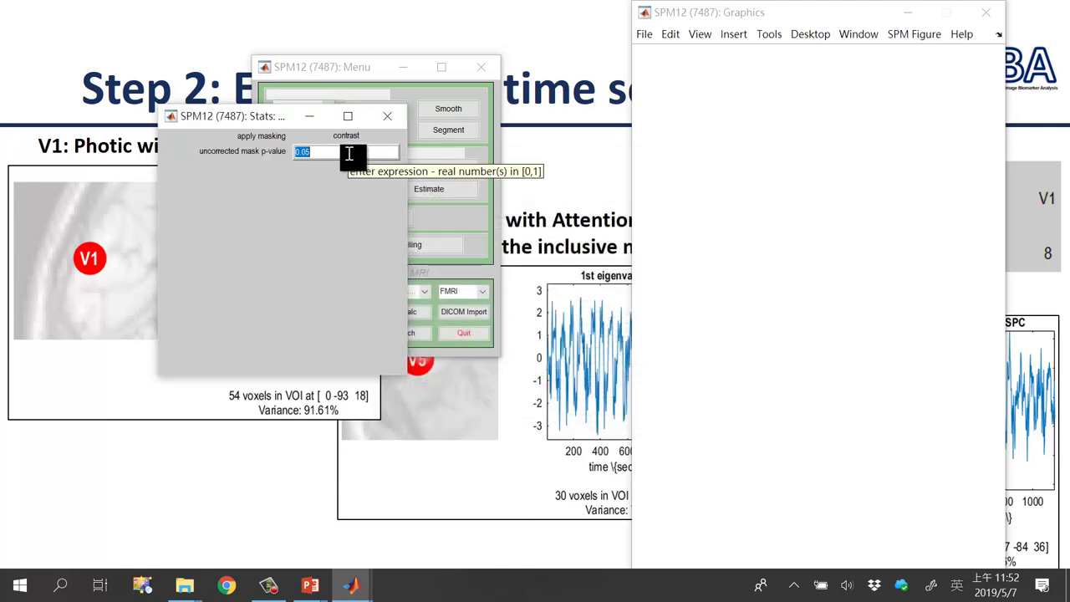
key(Return)
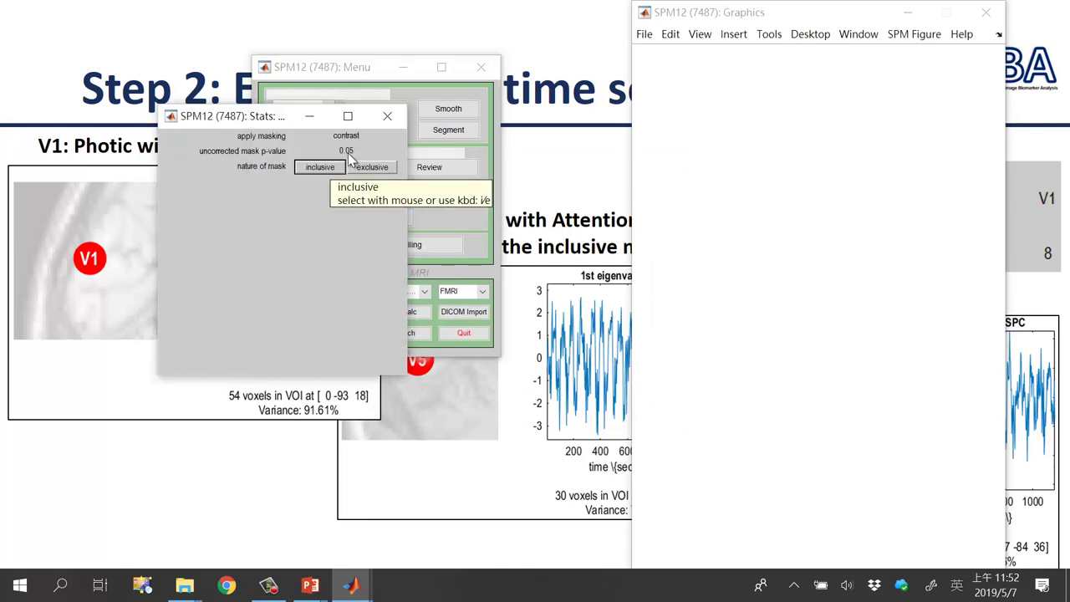
key(Return)
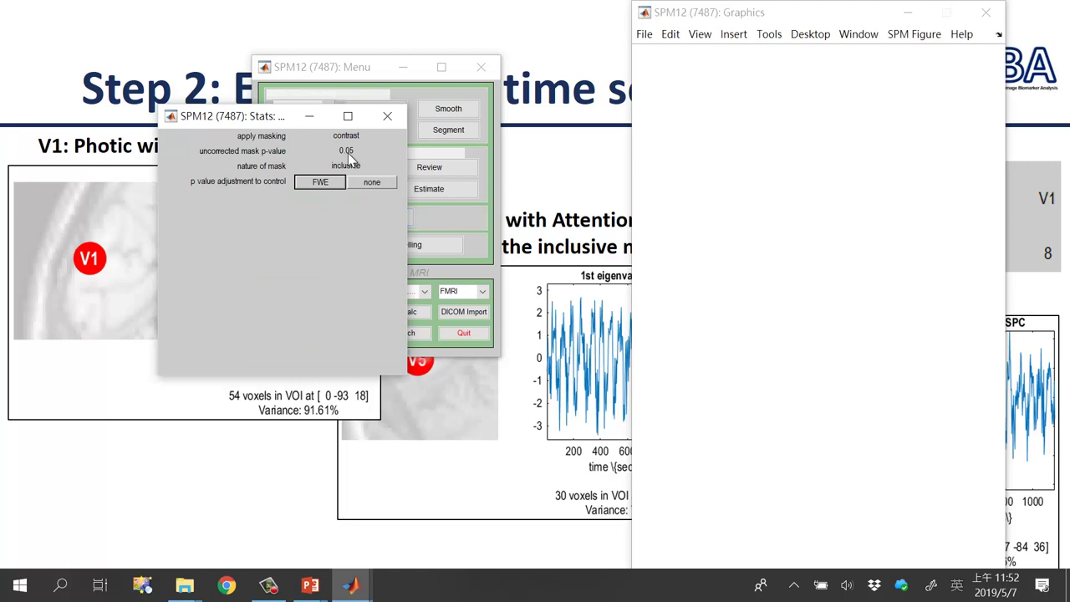